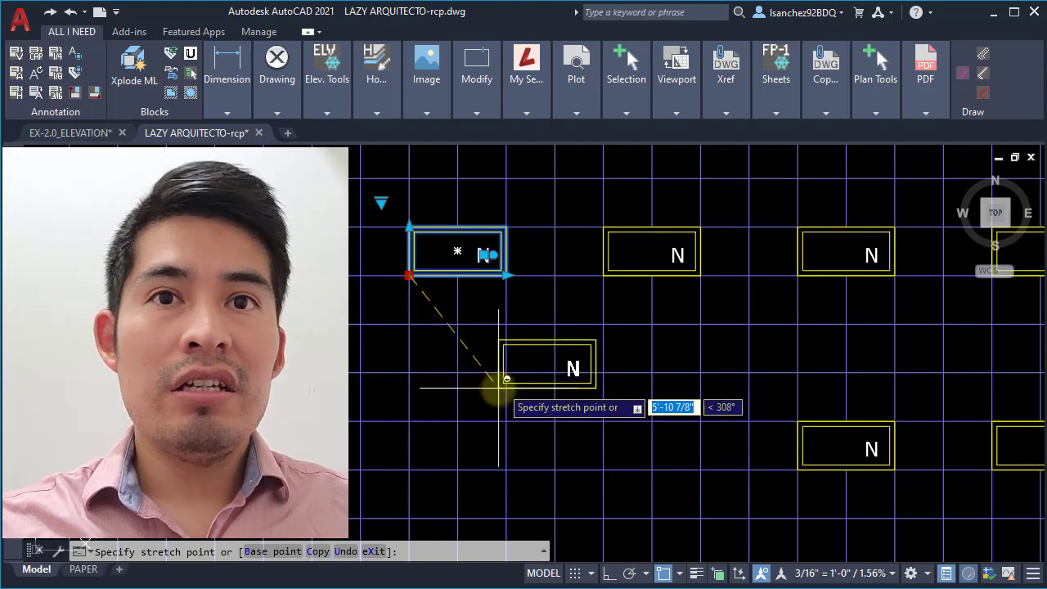
# Cancel the active stretch and set the OSNAPHATCH system variable to 1
pyautogui.press('Escape')
pyautogui.press('Escape')
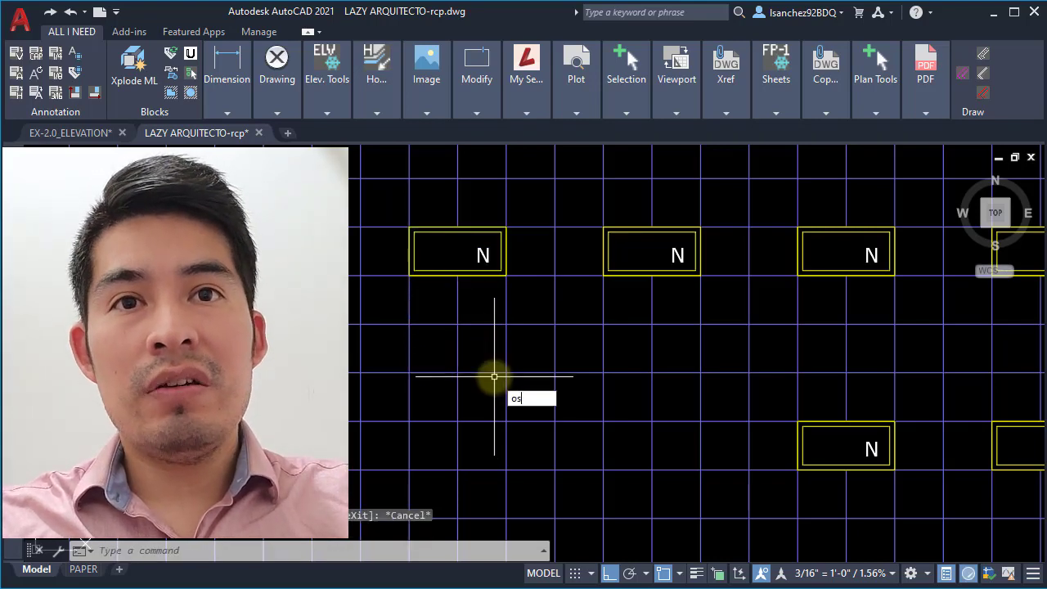
pyautogui.write('n')
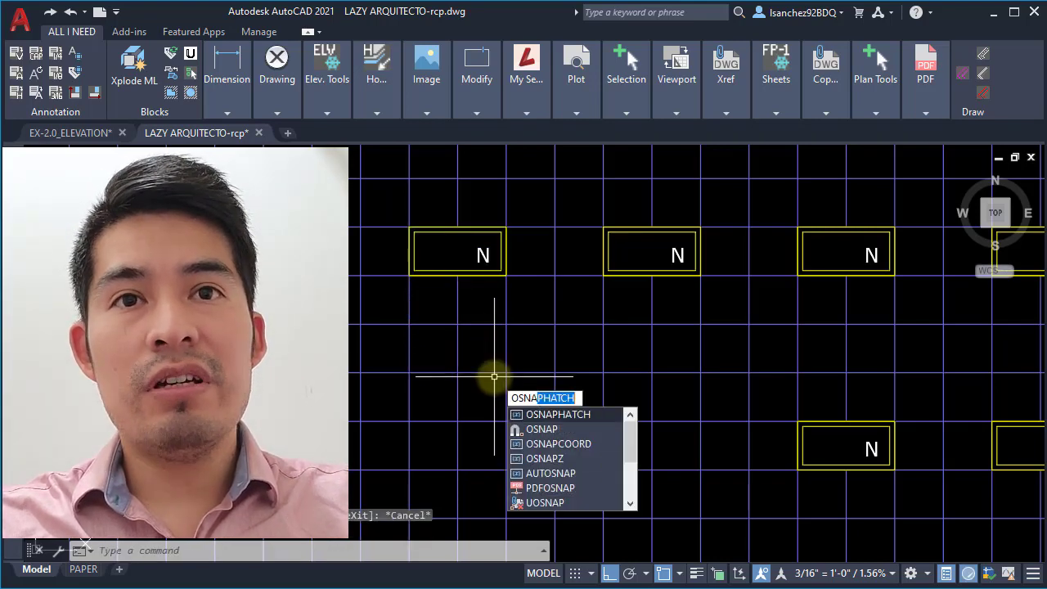
pyautogui.press('Return')
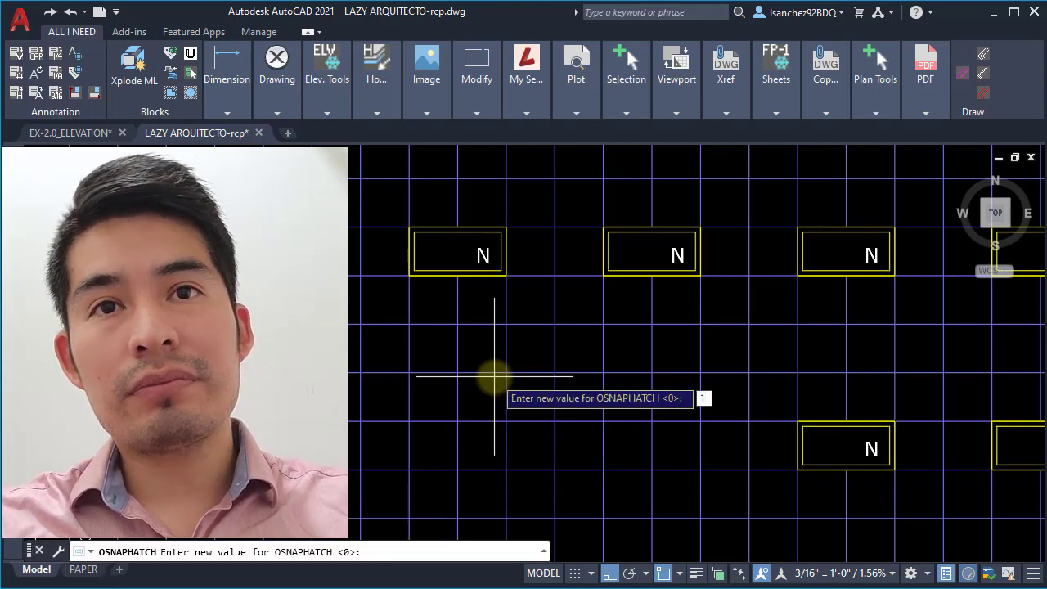
pyautogui.press('Return')
# Copy the upper-left light fixture by its lower-left corner to the ceiling grid intersection four tiles straight below
pyautogui.click(451, 266)
pyautogui.click(409, 274)
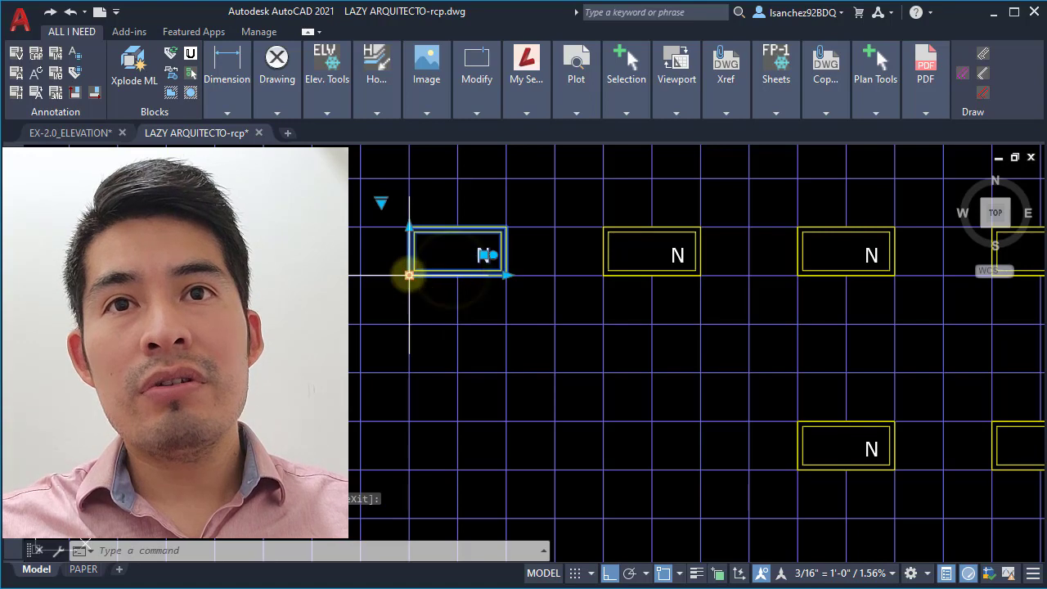
pyautogui.click(409, 470)
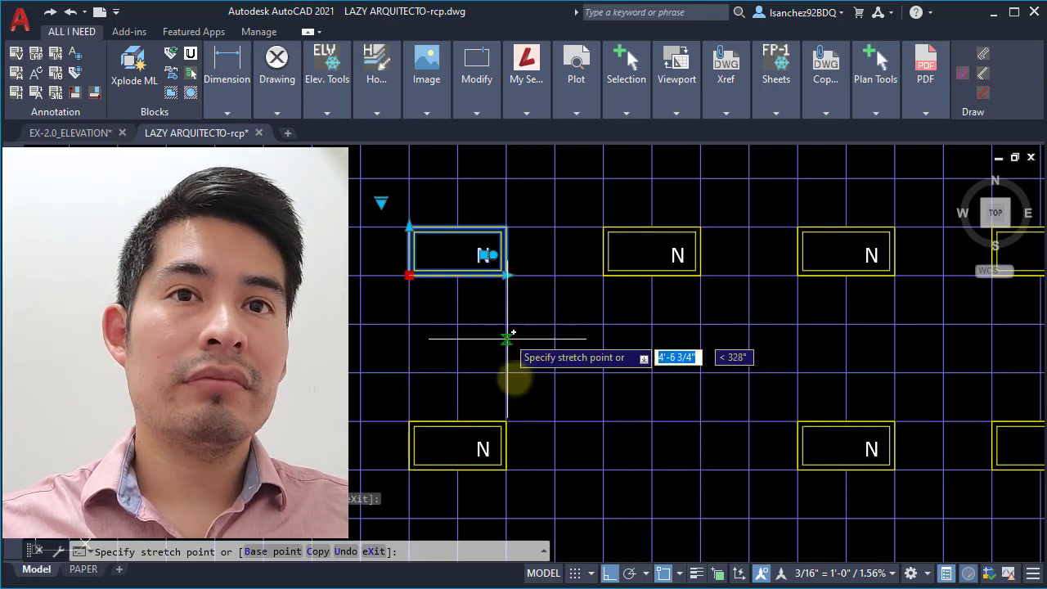
pyautogui.press('Escape')
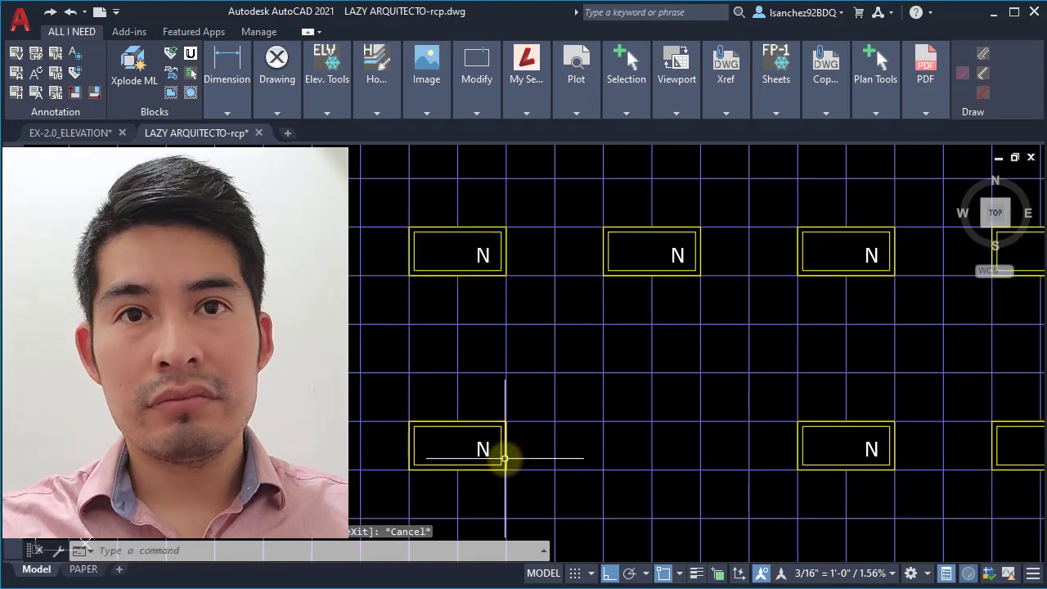
# Copy the new lower light fixture by its lower-left corner to the grid intersection four tiles to its right, filling the row
pyautogui.click(505, 458)
pyautogui.click(409, 469)
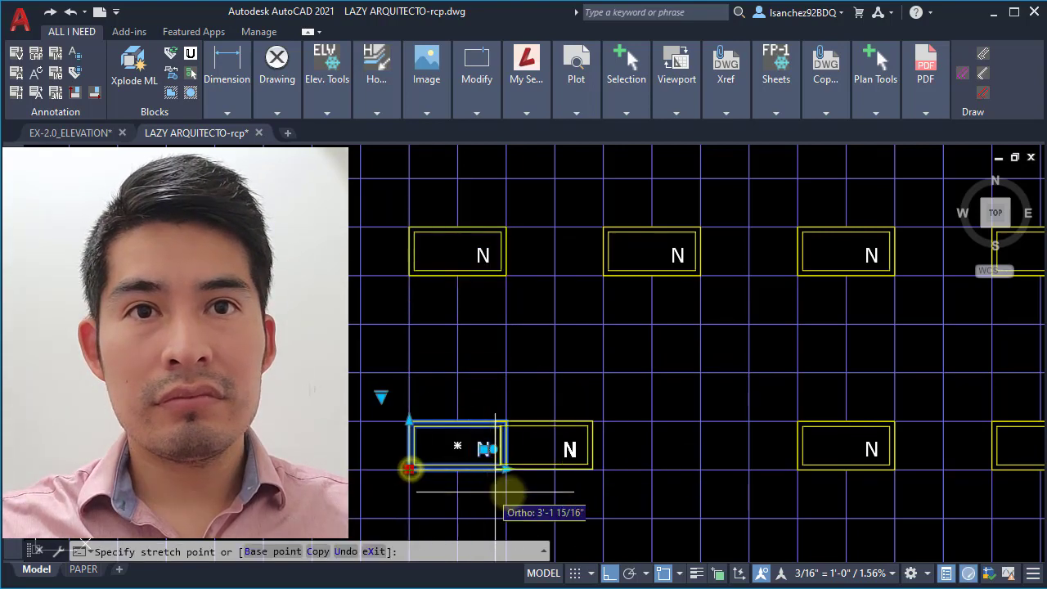
pyautogui.press('Escape')
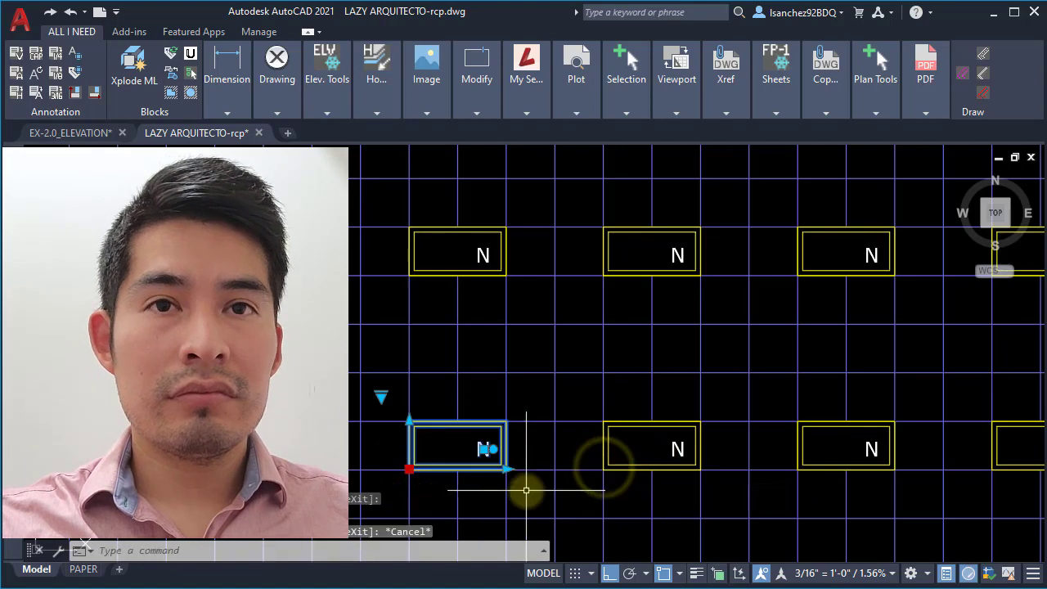
pyautogui.press('Escape')
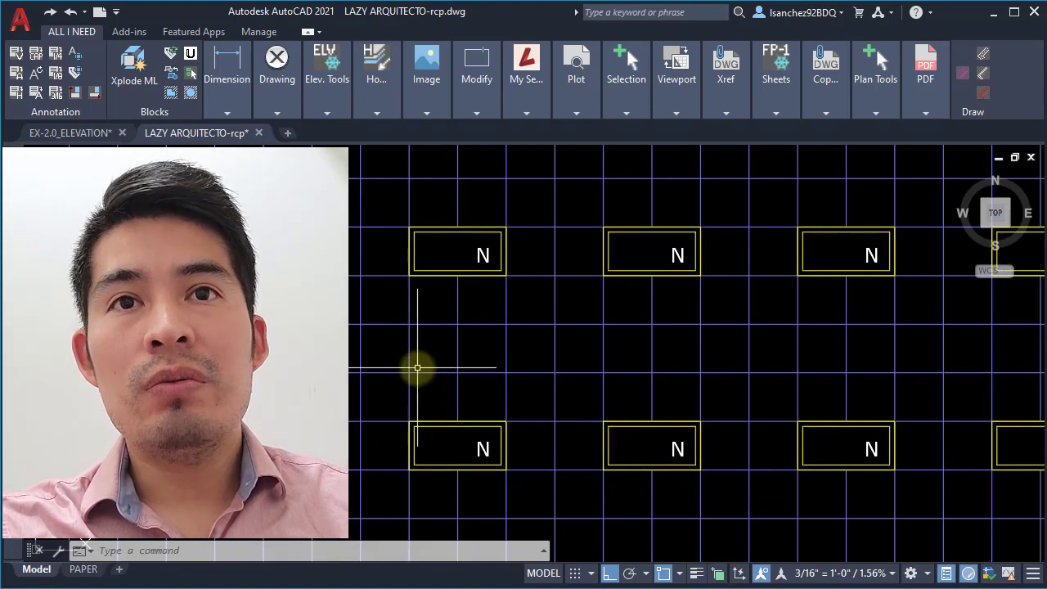
# Switch to the EX-2.0_ELEVATION drawing and bring up the unhatched wall base below the brick pier, near the existing ramp
pyautogui.scroll(-9, 417, 367)
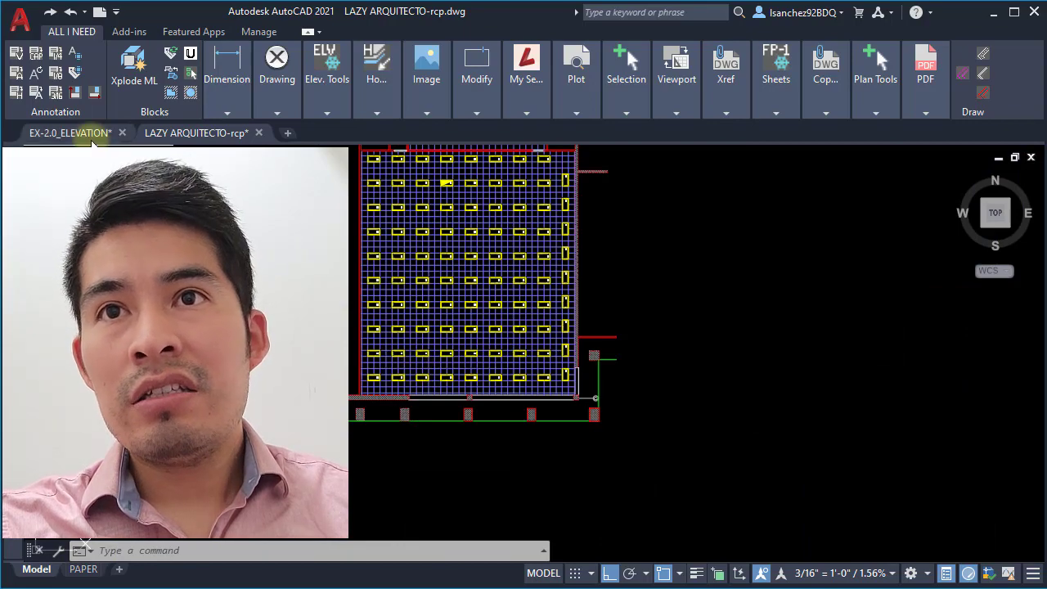
pyautogui.click(90, 137)
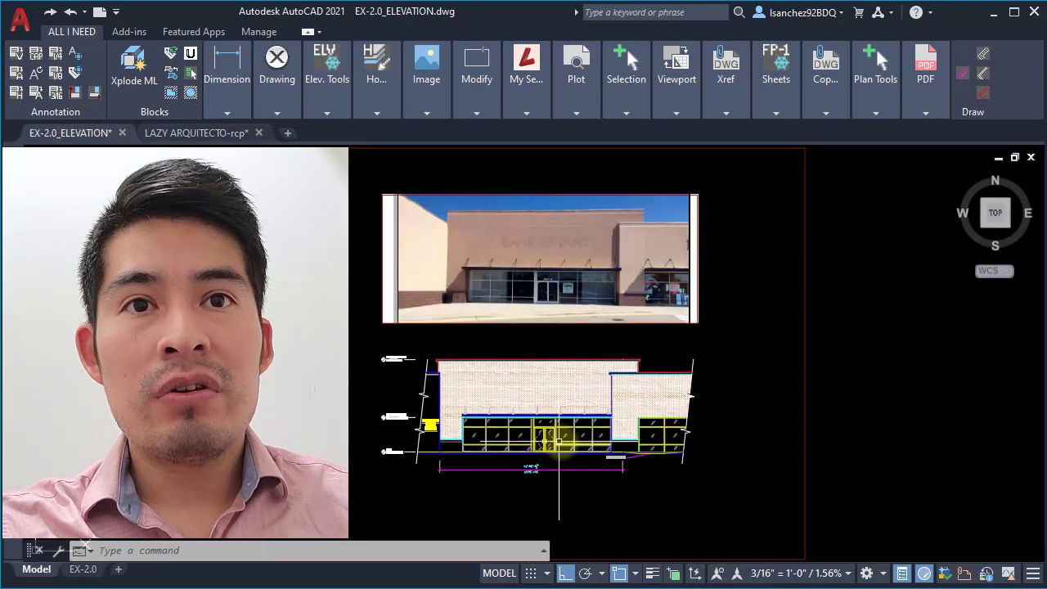
pyautogui.scroll(8, 605, 441)
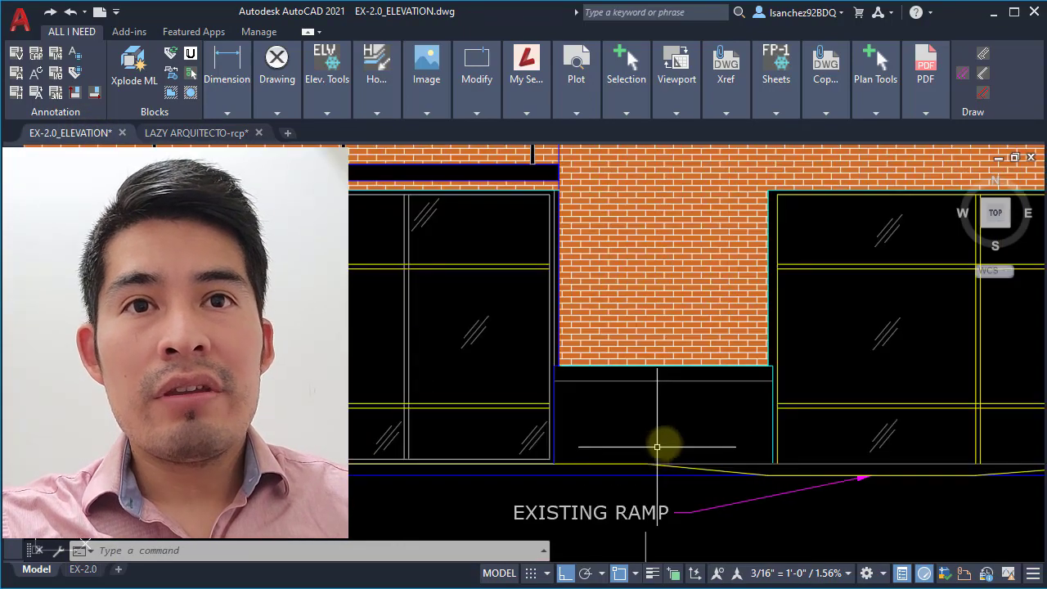
pyautogui.moveTo(657, 446)
pyautogui.mouseDown(button='middle')
pyautogui.moveTo(571, 442)
pyautogui.moveTo(547, 417)
pyautogui.mouseUp(button='middle')
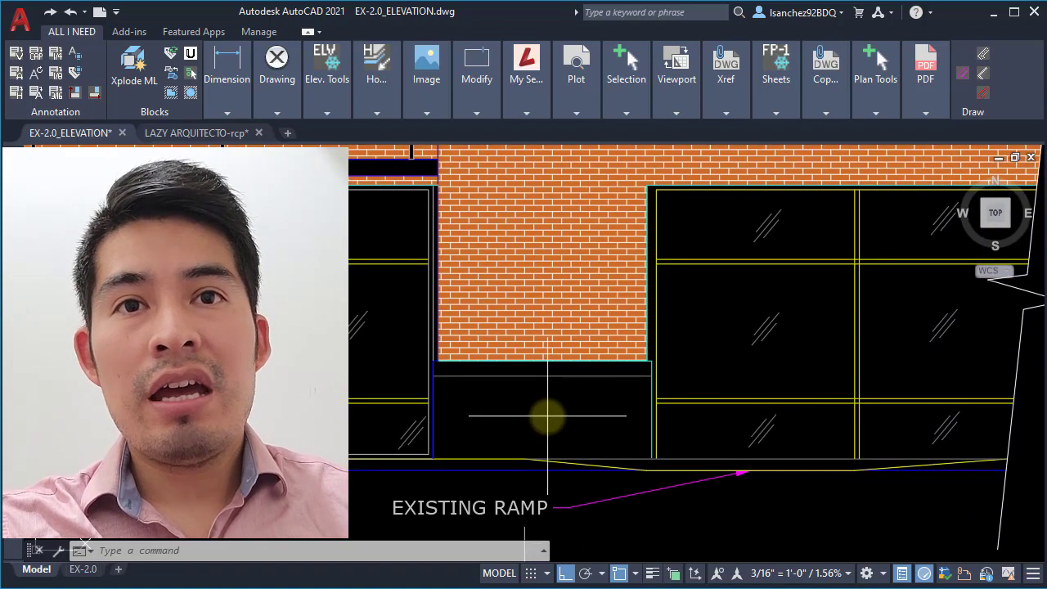
# Try to hatch the empty wall base below the brick pier with the AR-B816 pattern in color 220,41,24 at scale 1
pyautogui.write('h')
pyautogui.press('Return')
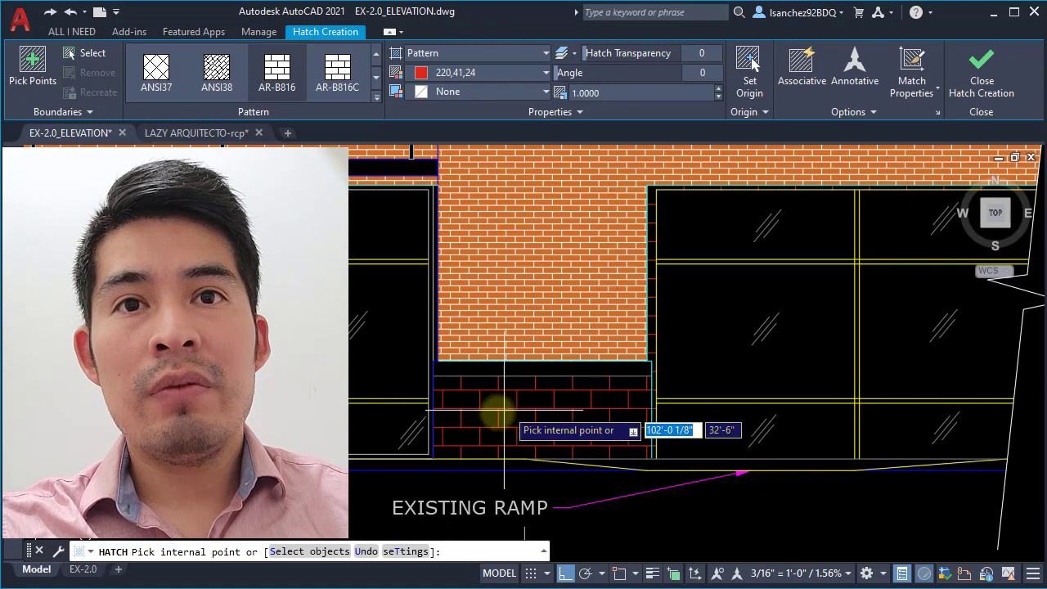
pyautogui.click(513, 416)
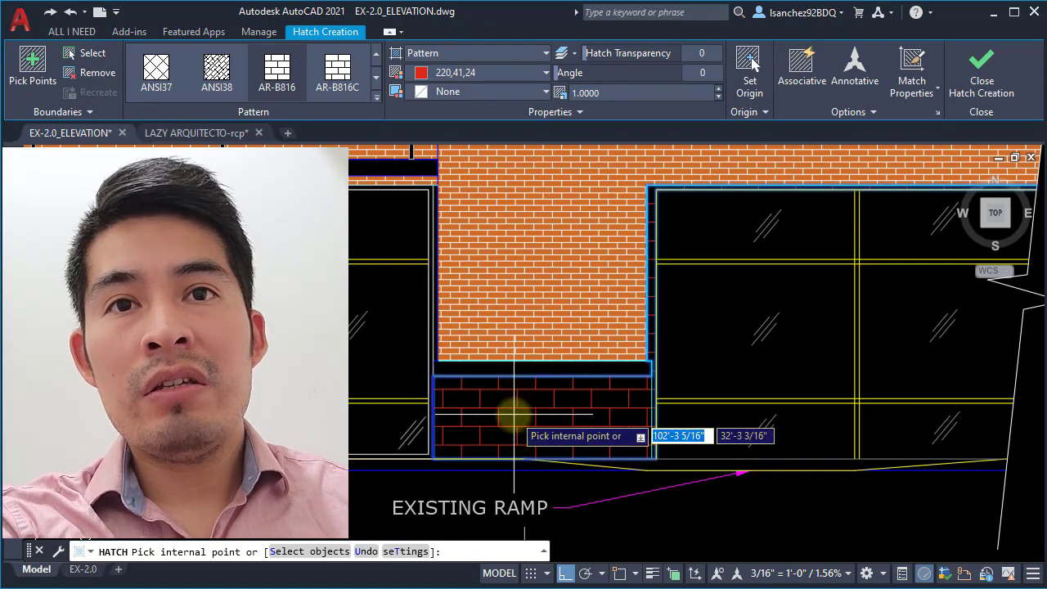
pyautogui.press('Return')
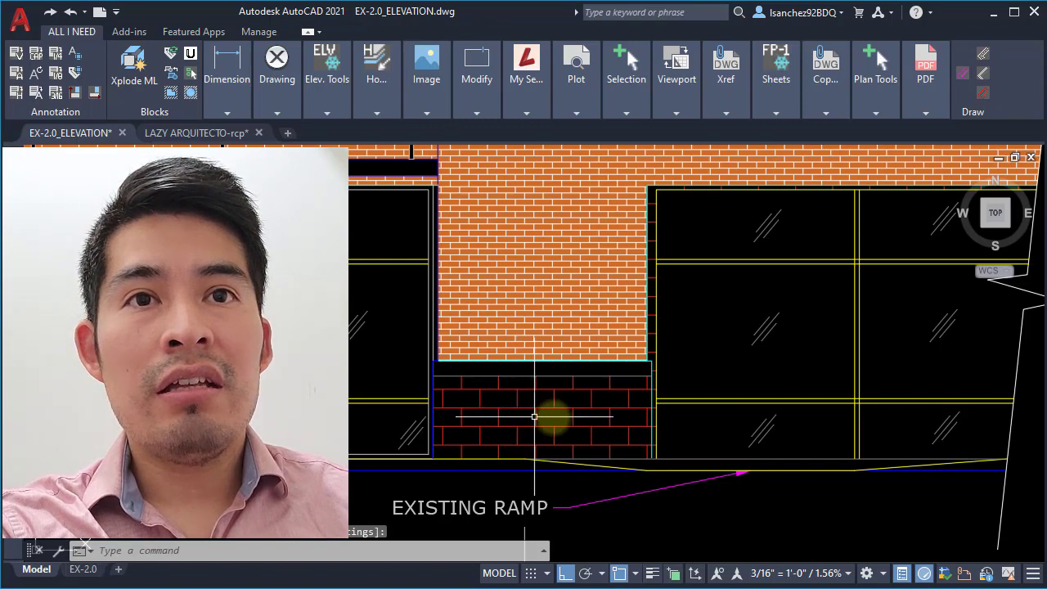
# Select the new wall base hatch to check its boundary, and undo that hatch
pyautogui.click(622, 402)
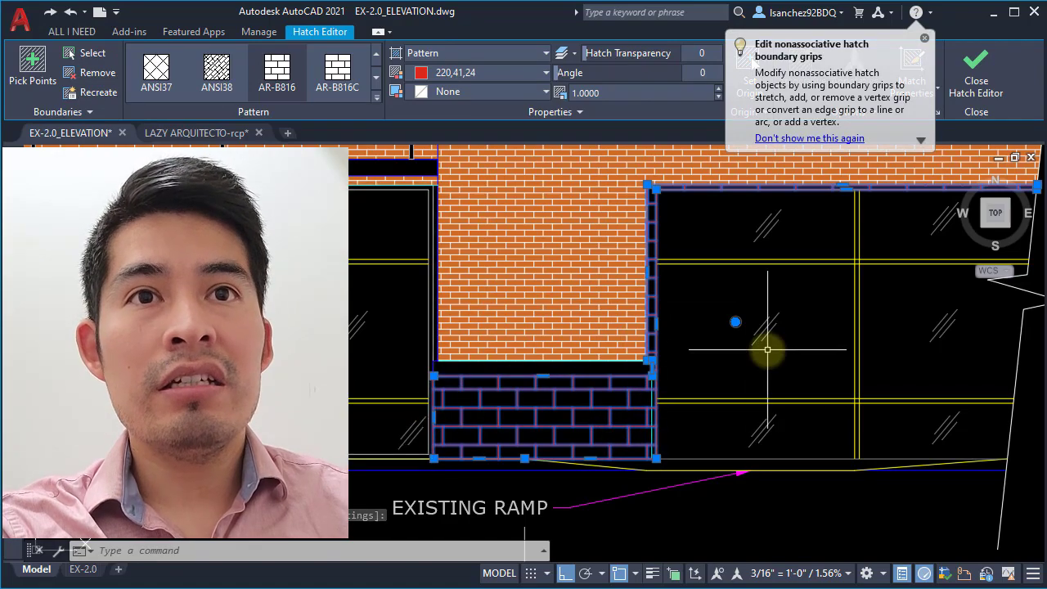
pyautogui.scroll(3, 666, 229)
pyautogui.scroll(-3, 662, 316)
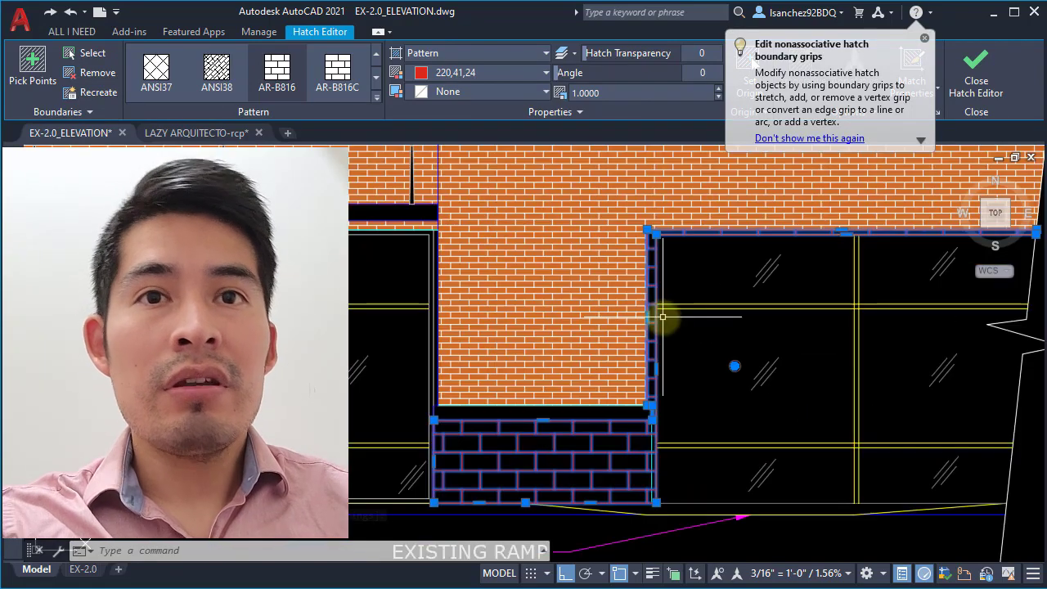
pyautogui.press('Escape')
pyautogui.moveTo(683, 424); pyautogui.dragTo(683, 379, button='middle')
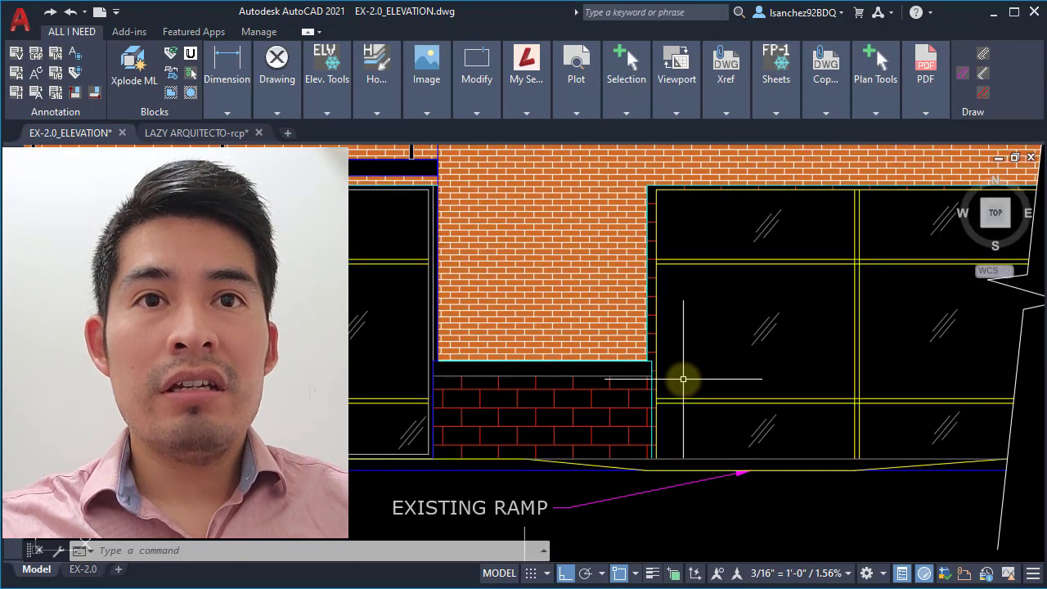
pyautogui.hotkey('ctrl', 'z')
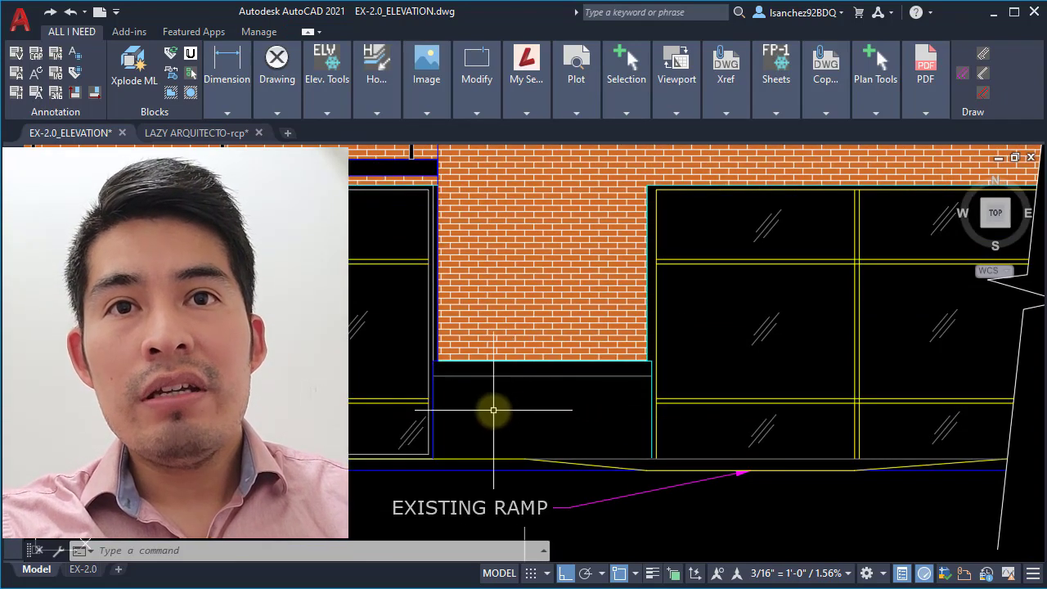
# Set the hatch gap tolerance variable HPGAPTOL to 1
pyautogui.scroll(3, 461, 402)
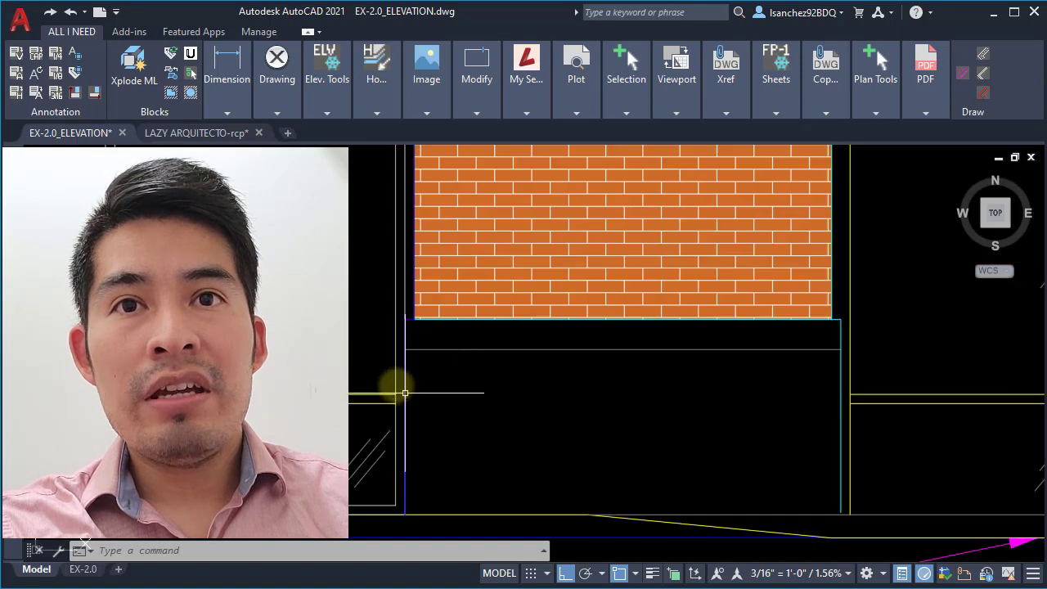
pyautogui.click(387, 345)
pyautogui.press('Escape')
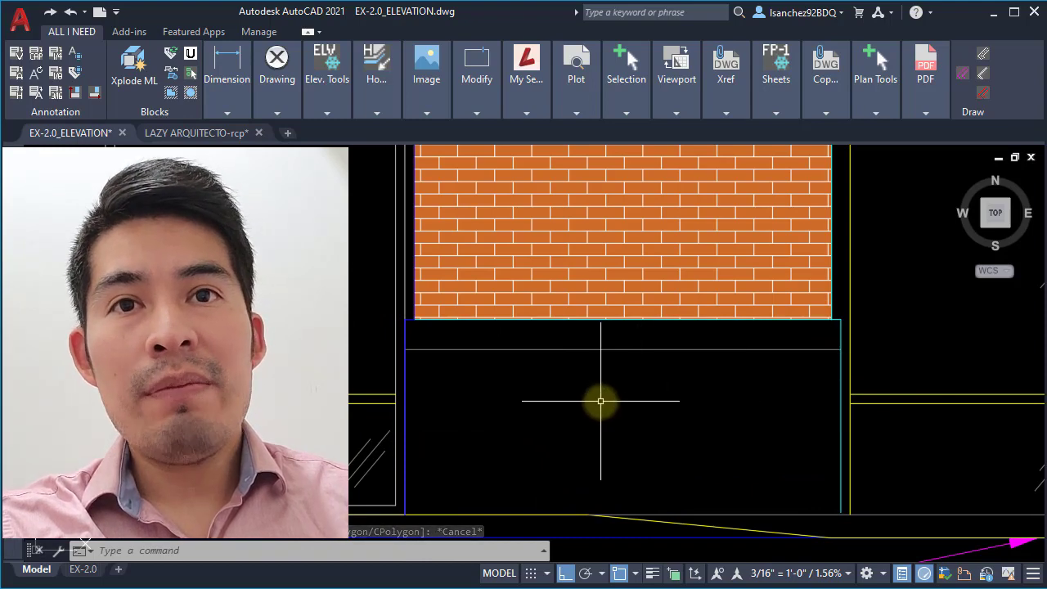
pyautogui.moveTo(601, 401); pyautogui.dragTo(551, 399, button='middle')
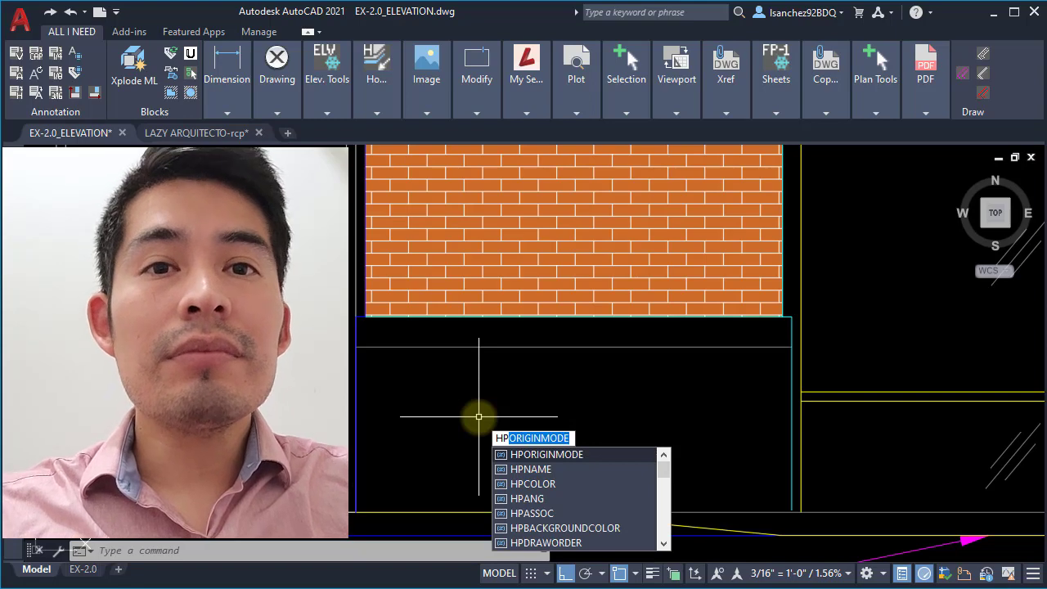
pyautogui.write('g')
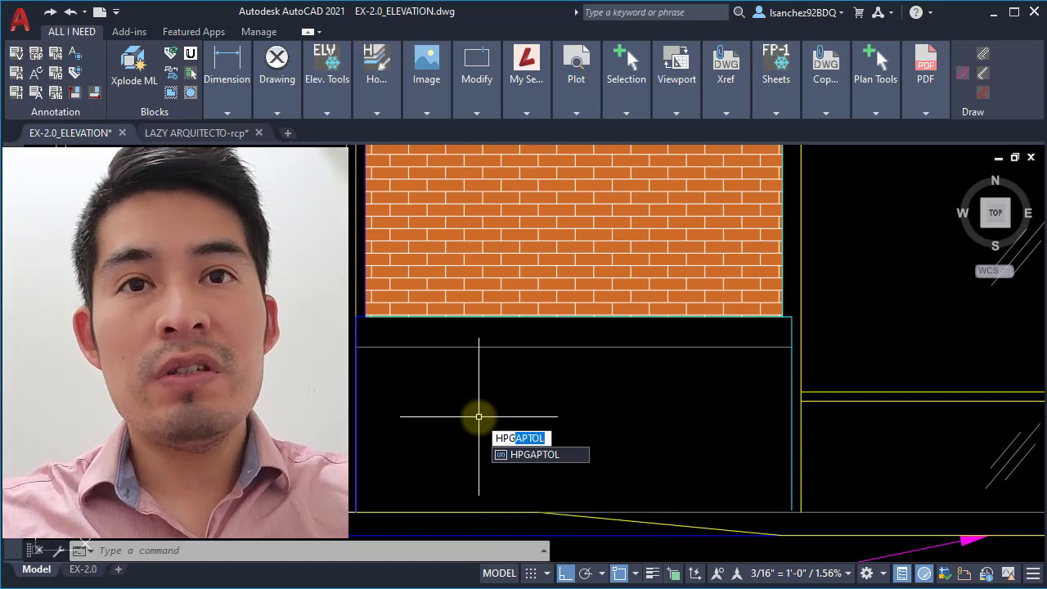
pyautogui.press('Return')
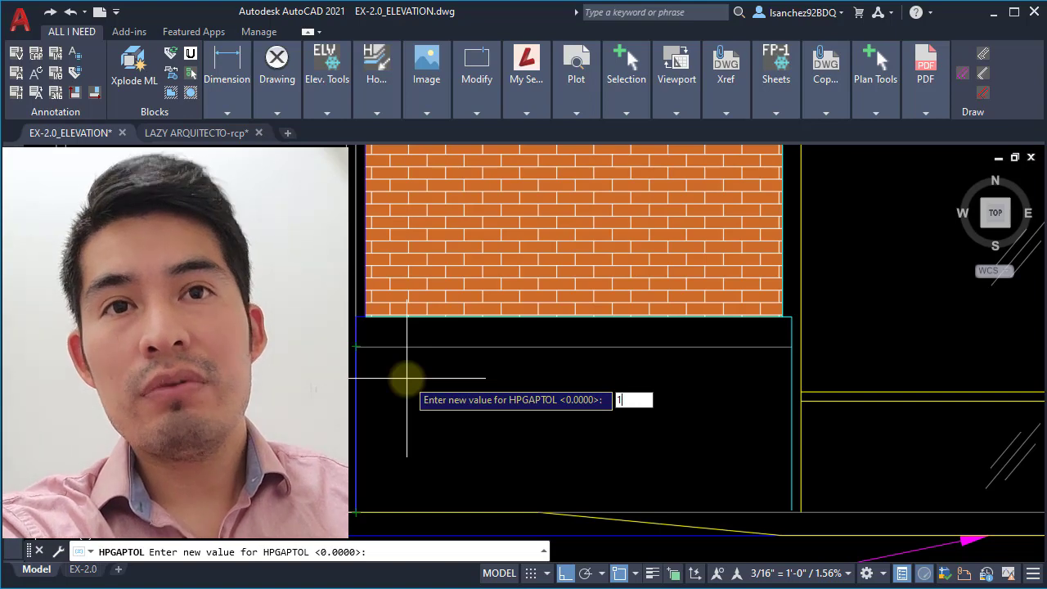
pyautogui.press('Return')
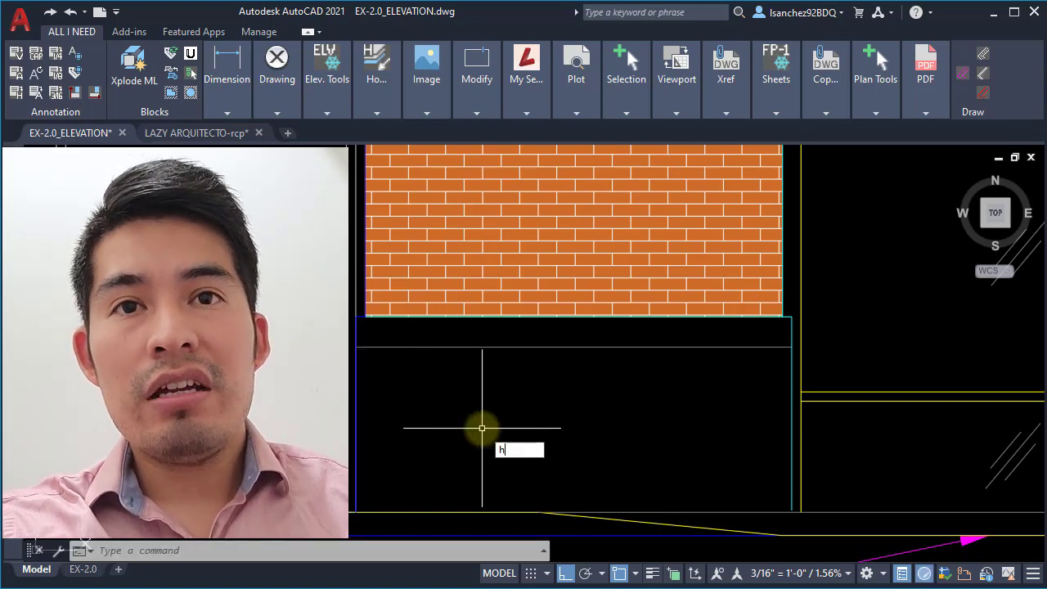
# Hatch the wall base with the AR-B816 pattern in color 220,41,24, choosing to continue hatching despite the open boundary
pyautogui.write('h')
pyautogui.press('Return')
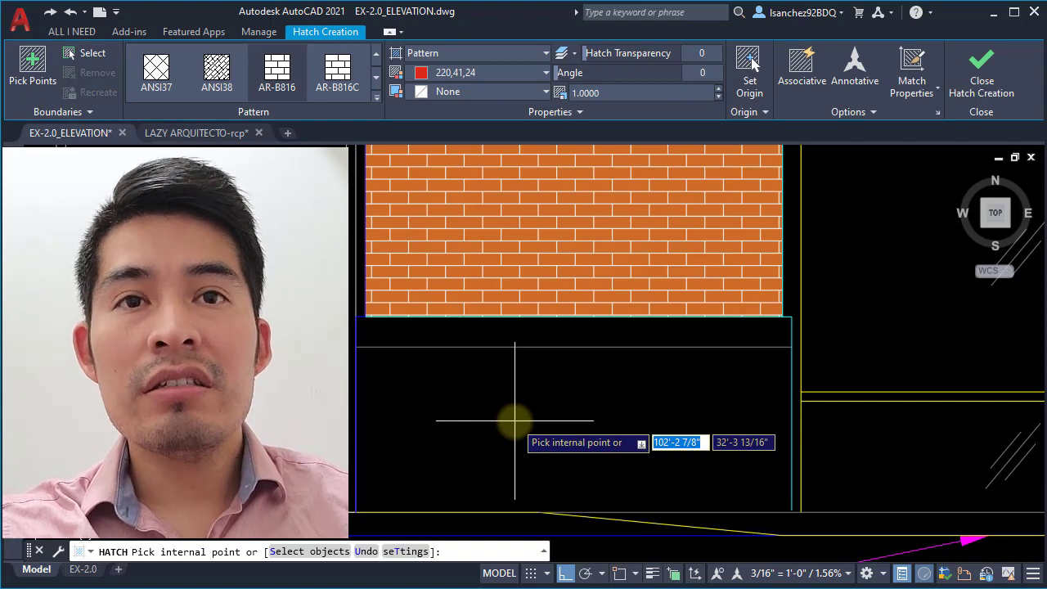
pyautogui.click(561, 428)
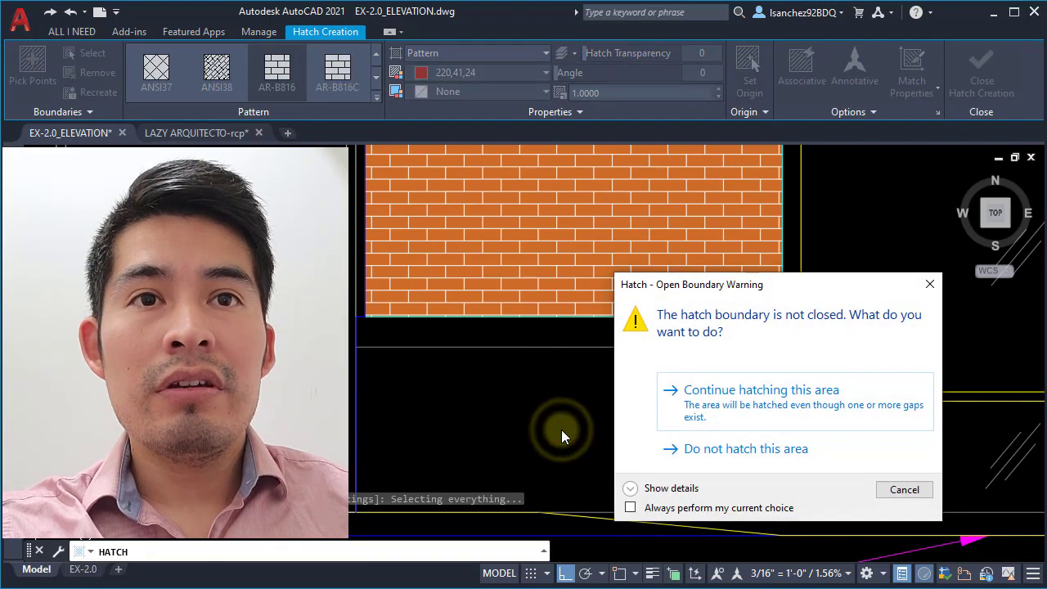
pyautogui.click(689, 411)
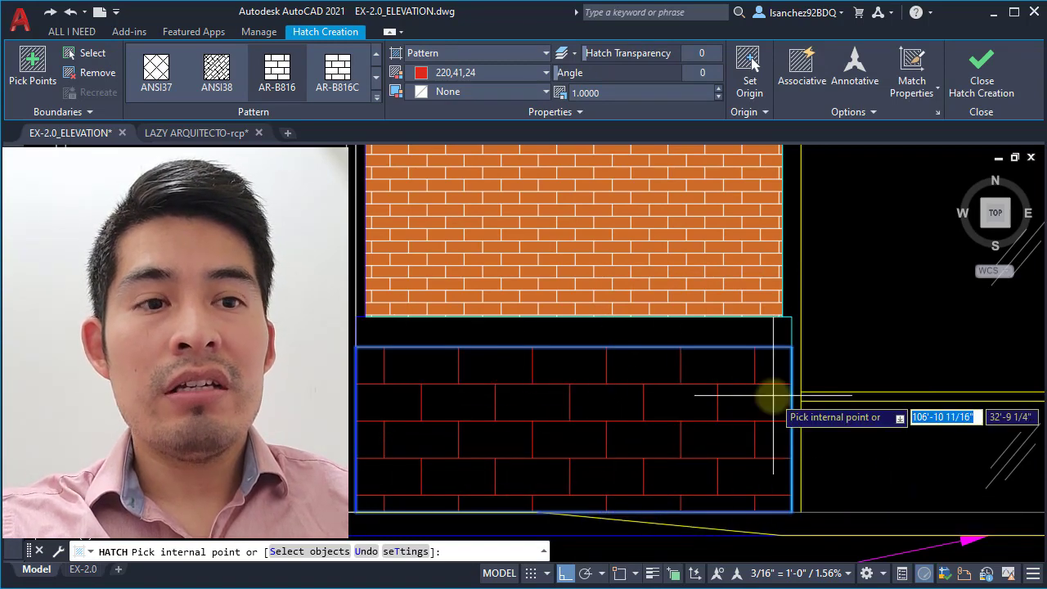
pyautogui.press('Return')
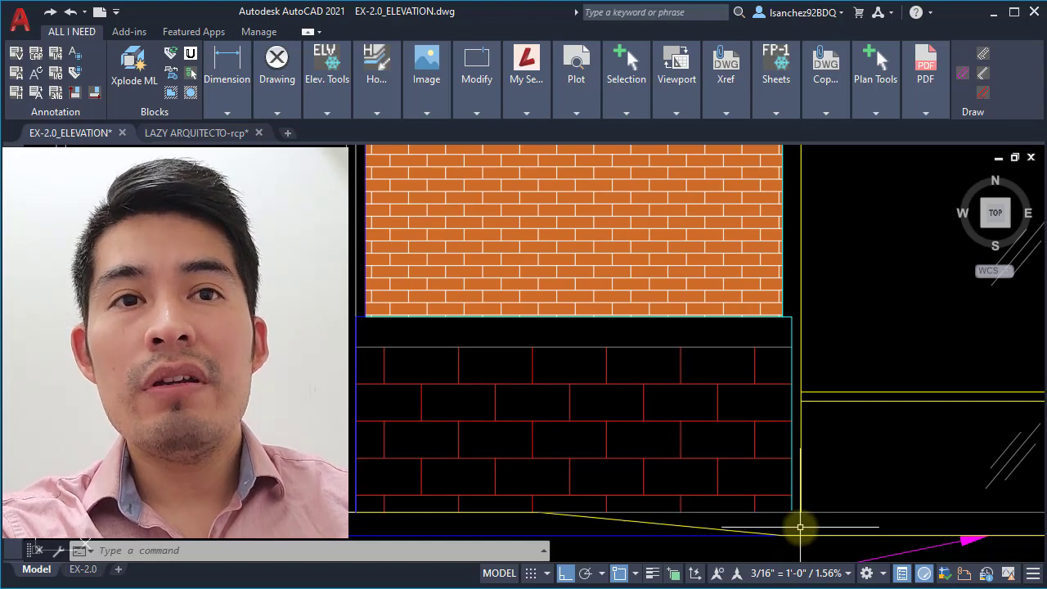
# Examine the gap between the wall base's vertical edge line and the ground line at the hatch's lower-right corner
pyautogui.scroll(6, 800, 526)
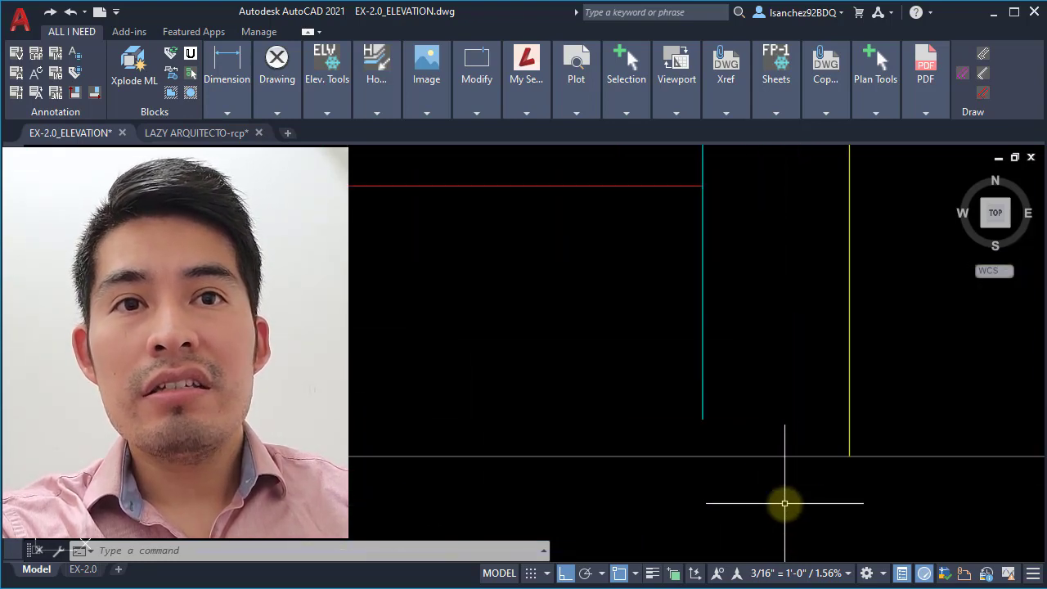
pyautogui.click(635, 369)
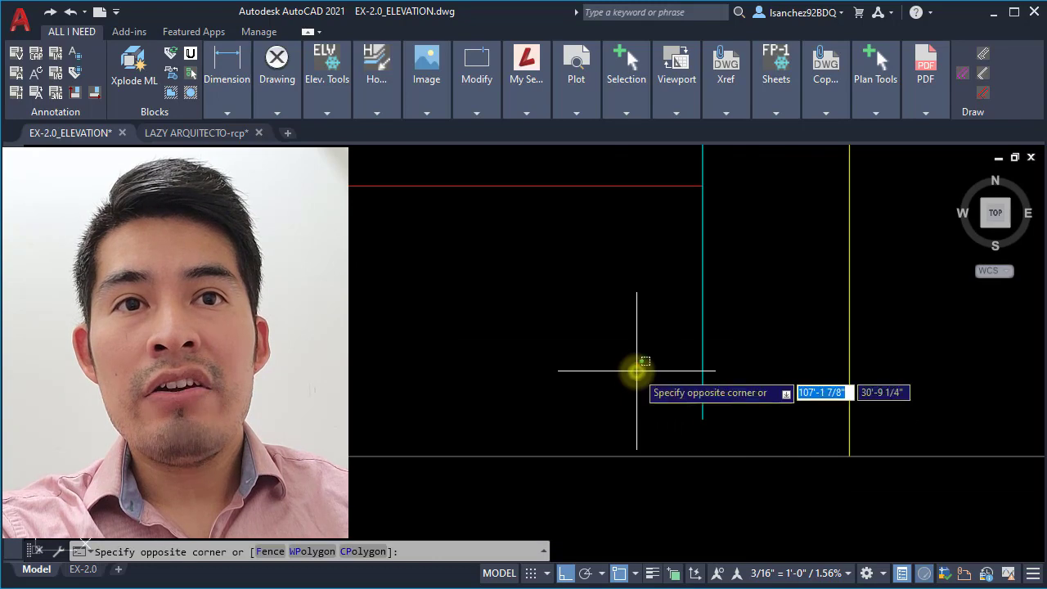
pyautogui.click(784, 493)
pyautogui.scroll(-3, 760, 478)
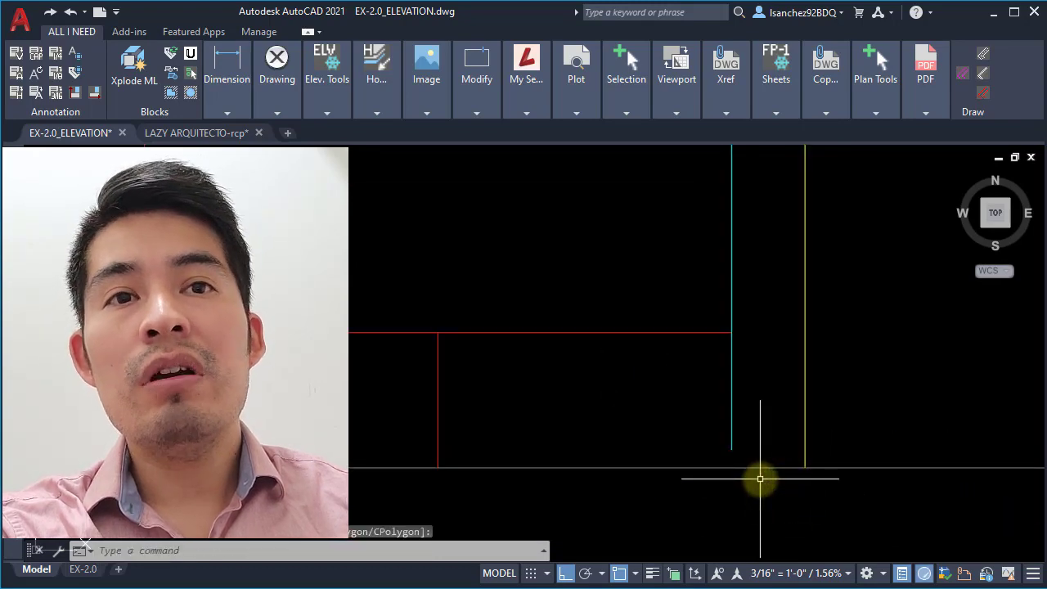
pyautogui.click(706, 412)
pyautogui.click(773, 489)
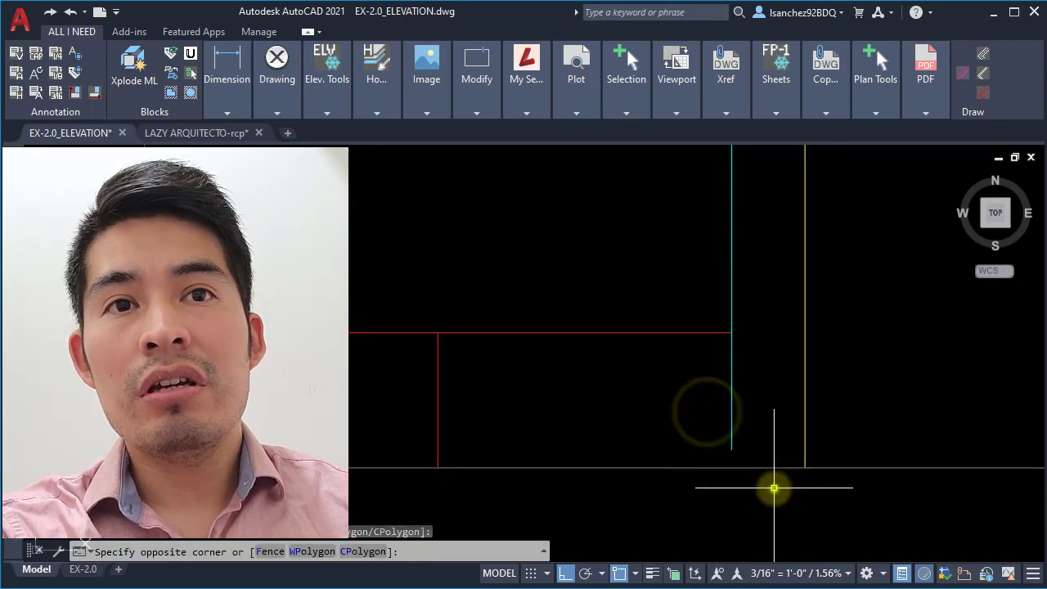
pyautogui.click(686, 401)
pyautogui.click(745, 479)
pyautogui.scroll(-5, 746, 480)
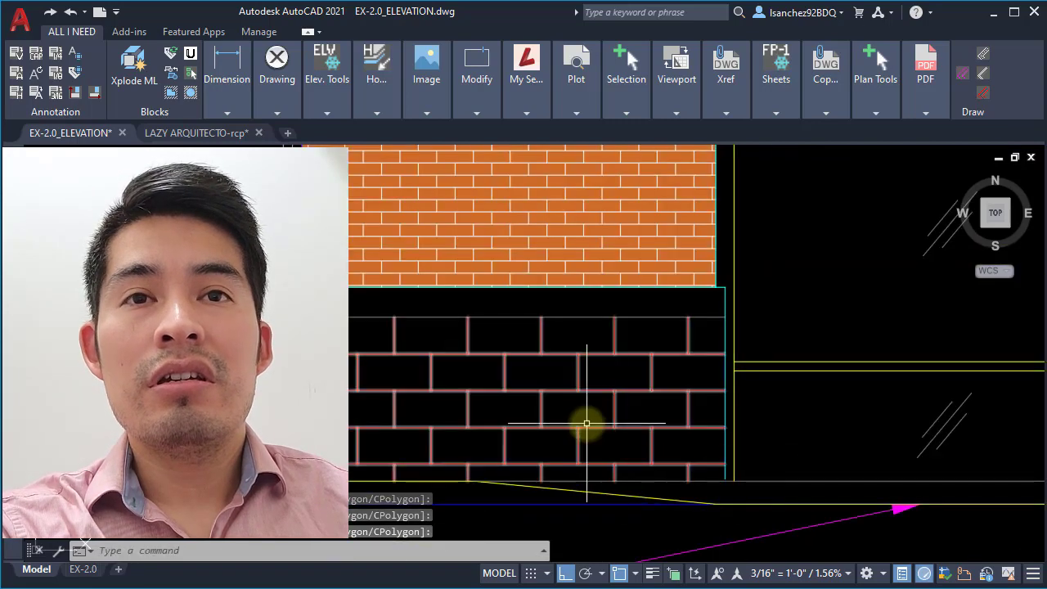
# Examine how the wall base hatch's block courses meet the ground line, selecting the hatch to check its lower-left corner
pyautogui.moveTo(587, 423); pyautogui.dragTo(684, 450, button='middle')
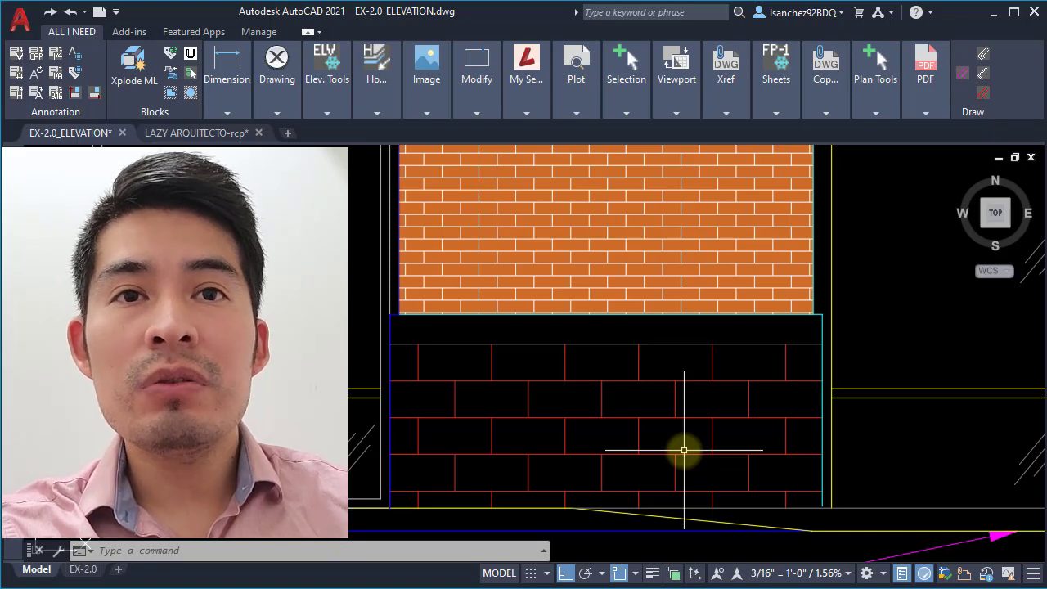
pyautogui.moveTo(647, 456); pyautogui.dragTo(685, 393, button='middle')
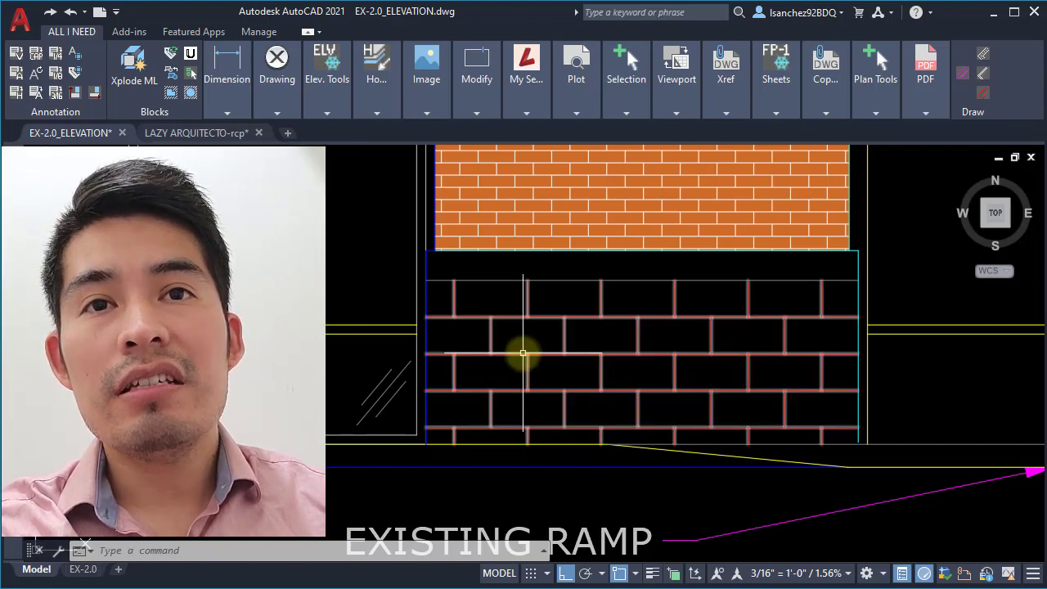
pyautogui.click(478, 352)
pyautogui.press('Escape')
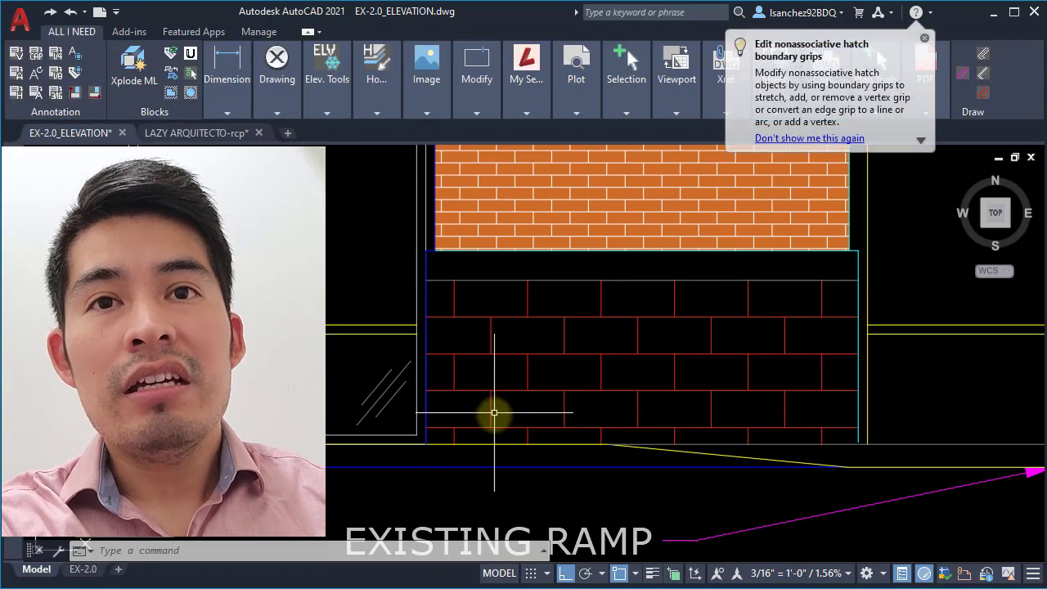
pyautogui.scroll(3, 452, 435)
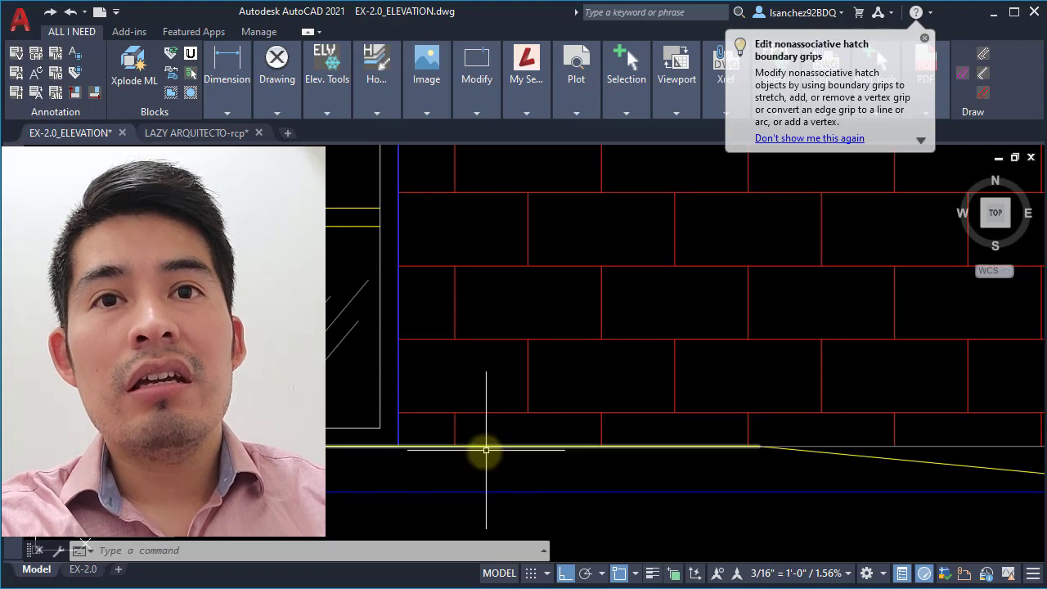
pyautogui.scroll(-3, 484, 447)
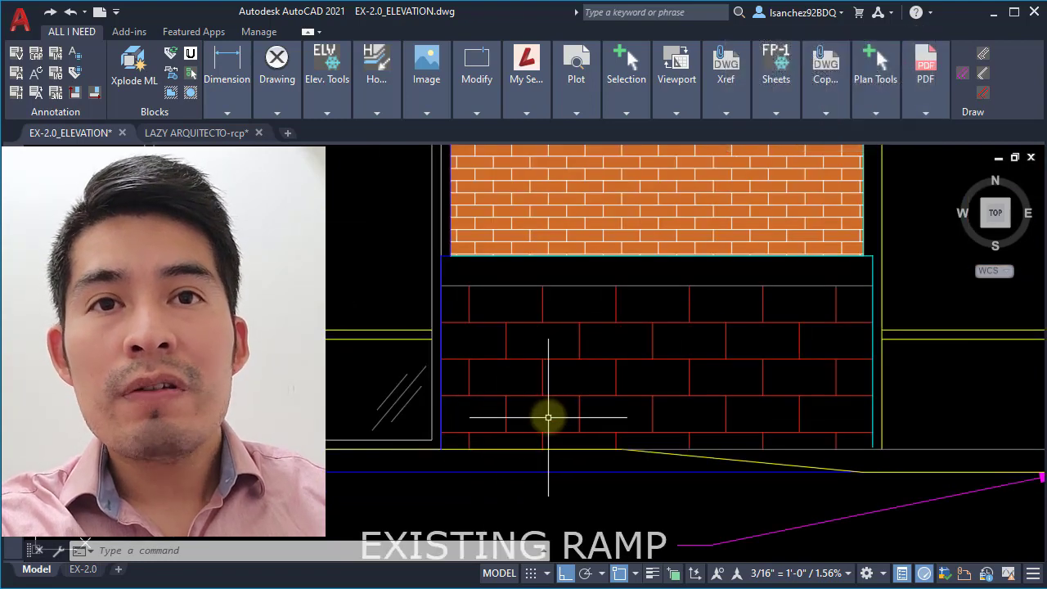
pyautogui.moveTo(565, 391); pyautogui.dragTo(560, 391, button='middle')
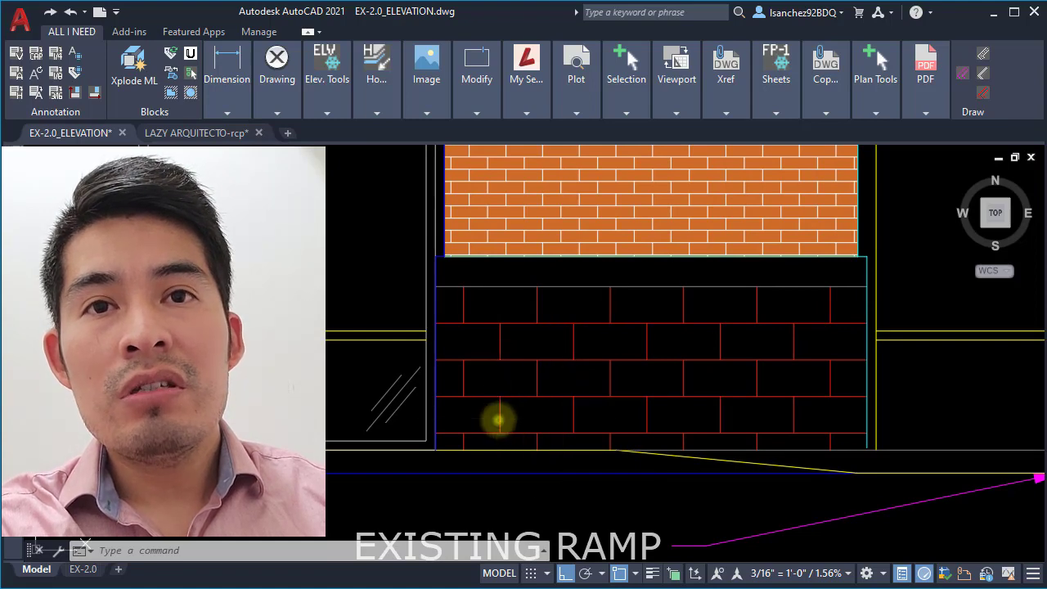
pyautogui.click(498, 420)
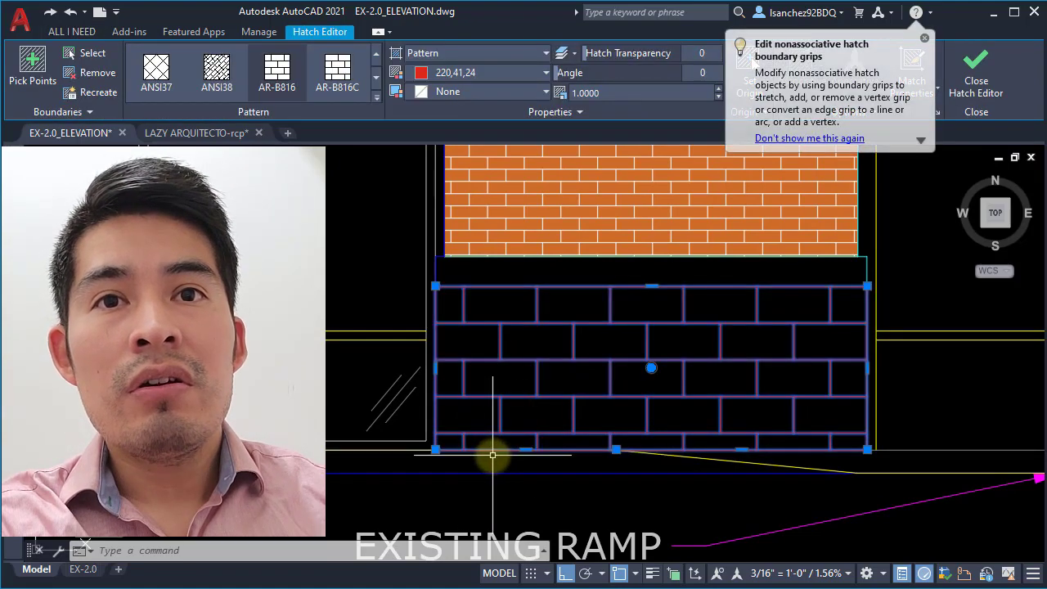
pyautogui.scroll(3, 493, 454)
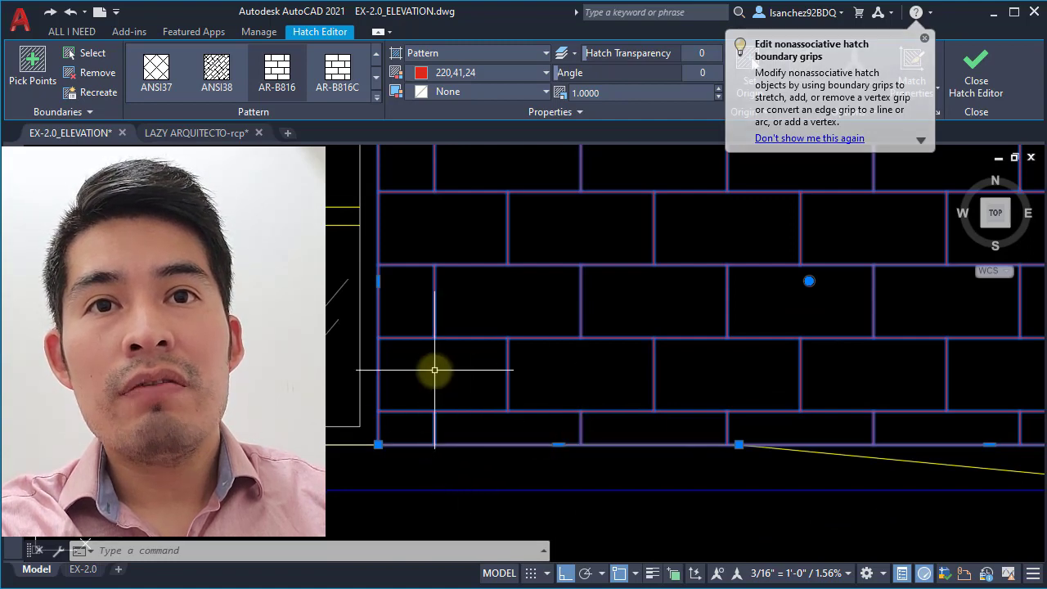
pyautogui.scroll(-3, 514, 438)
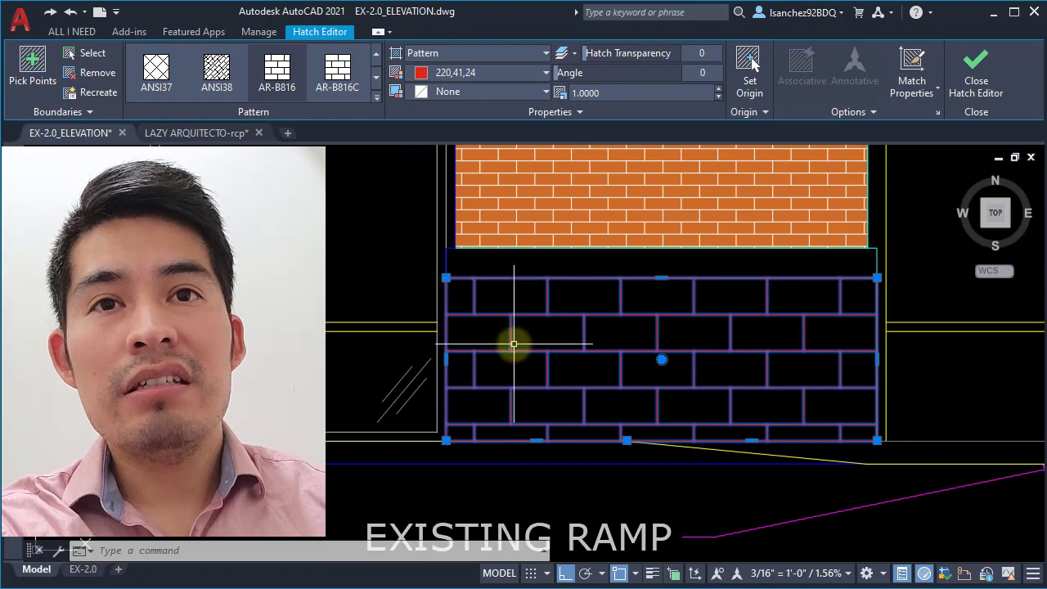
pyautogui.press('Escape')
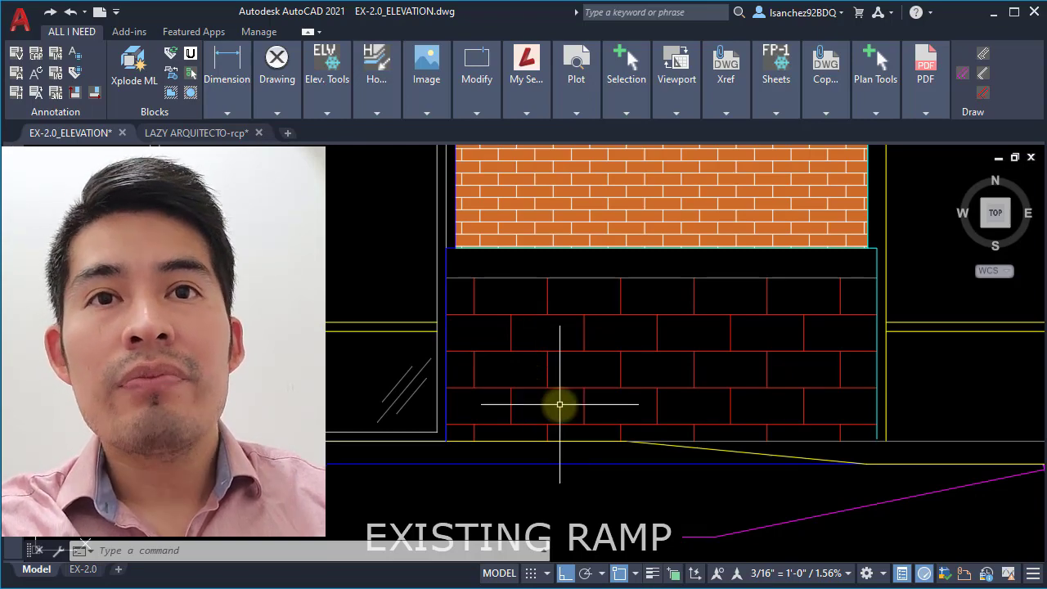
# Hatch the wall base to the left of the storefront windows with the AR-B816 pattern in color 220,41,24
pyautogui.scroll(-4, 592, 402)
pyautogui.moveTo(314, 416)
pyautogui.mouseDown(button='middle')
pyautogui.moveTo(666, 416)
pyautogui.moveTo(407, 424)
pyautogui.mouseUp(button='middle')
pyautogui.scroll(3, 402, 409)
pyautogui.scroll(3, 408, 424)
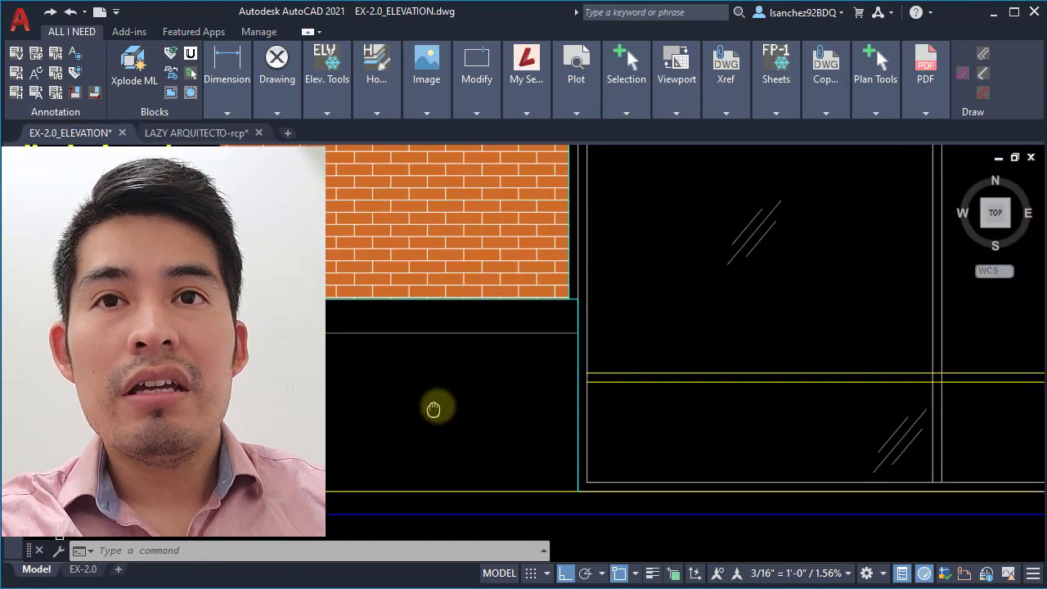
pyautogui.press('Escape')
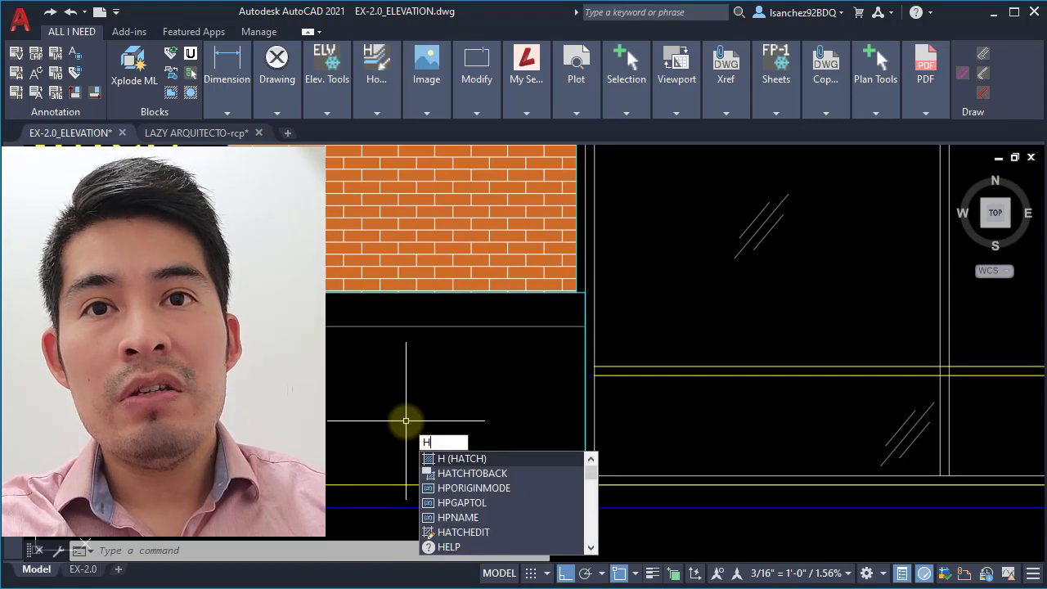
pyautogui.press('Return')
pyautogui.click(382, 417)
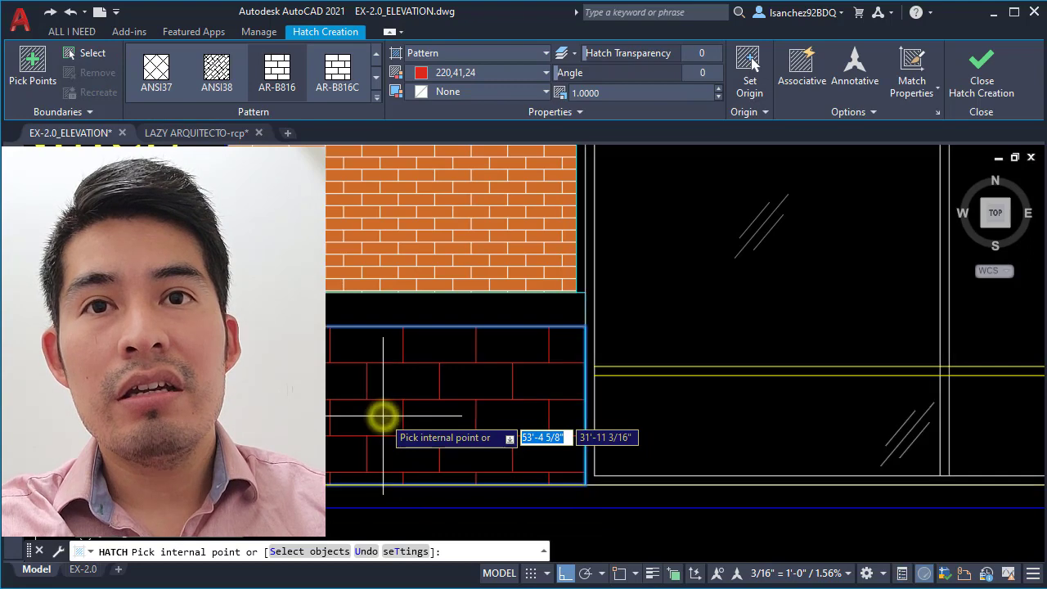
pyautogui.press('Return')
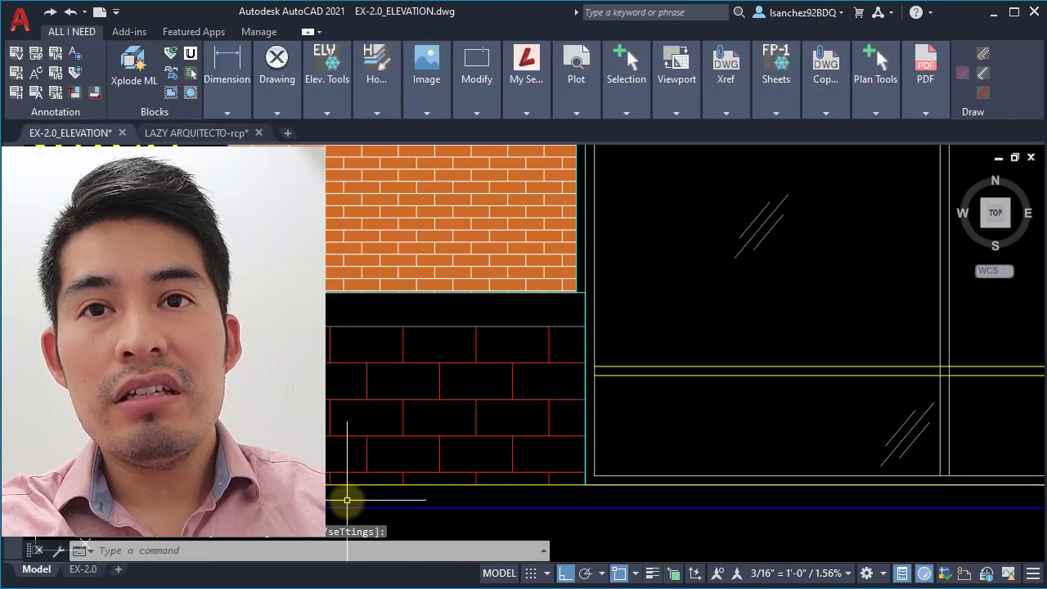
# Check the cut blocks along the ground line and delete the hatch from the wall base left of the storefront
pyautogui.scroll(3, 346, 495)
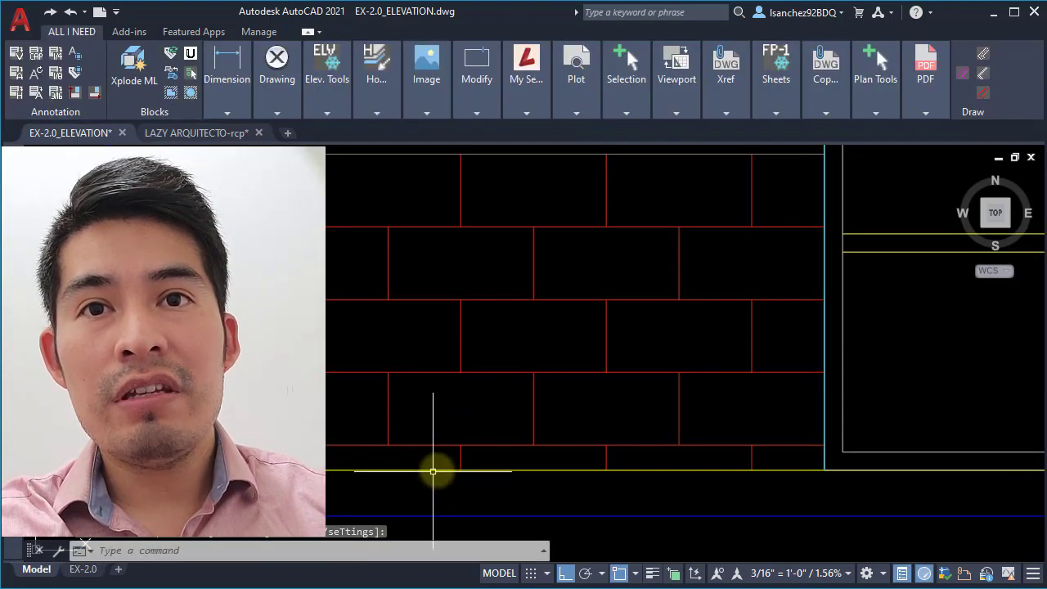
pyautogui.scroll(-3, 447, 469)
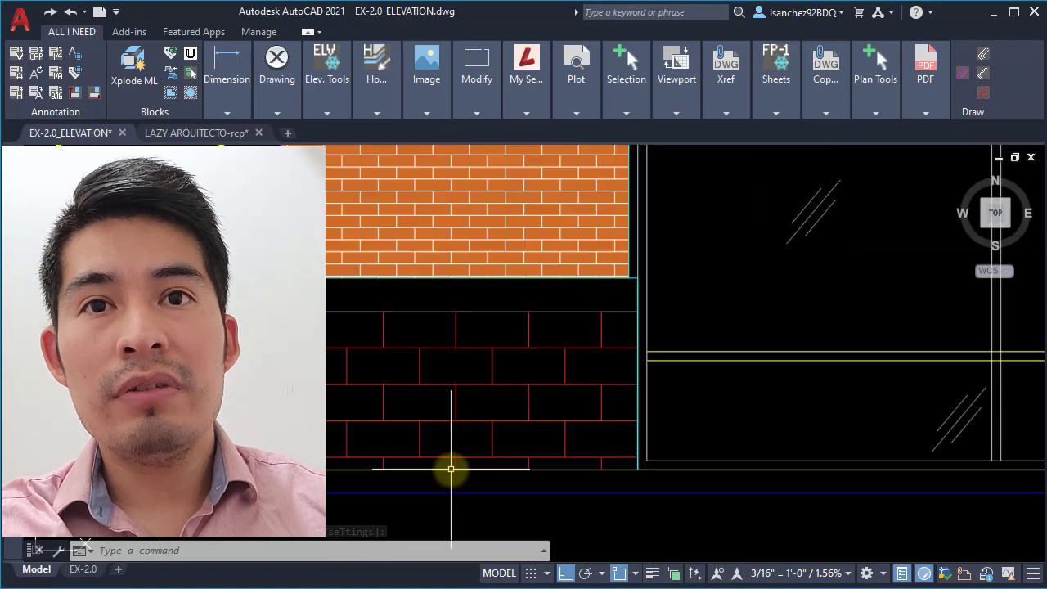
pyautogui.click(451, 437)
pyautogui.click(431, 412)
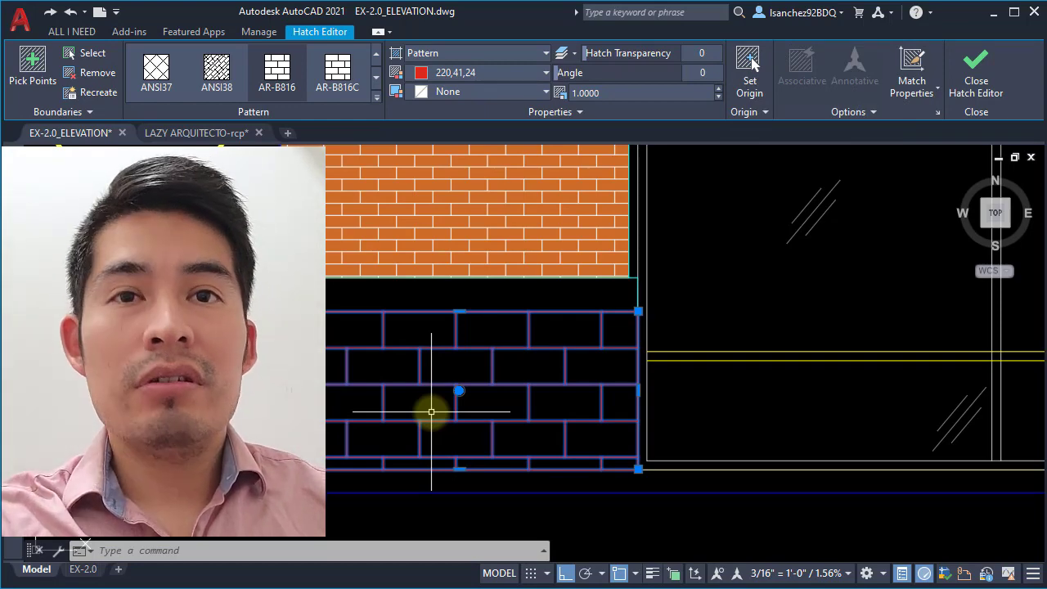
pyautogui.press('Delete')
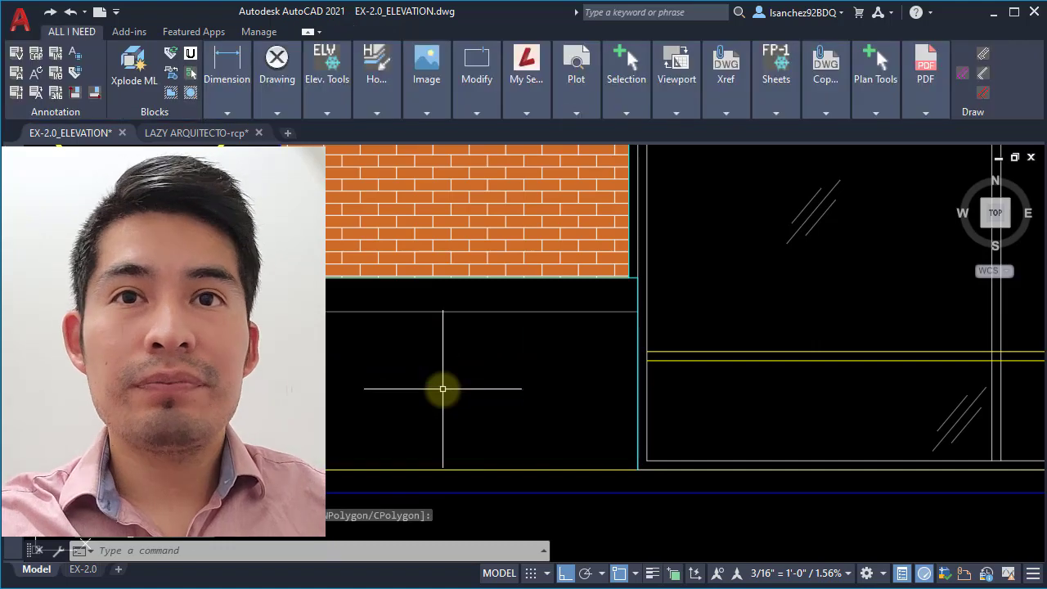
# Set the hatch origin mode variable HPORIGINMODE to 2
pyautogui.moveTo(443, 390); pyautogui.dragTo(442, 395, button='middle')
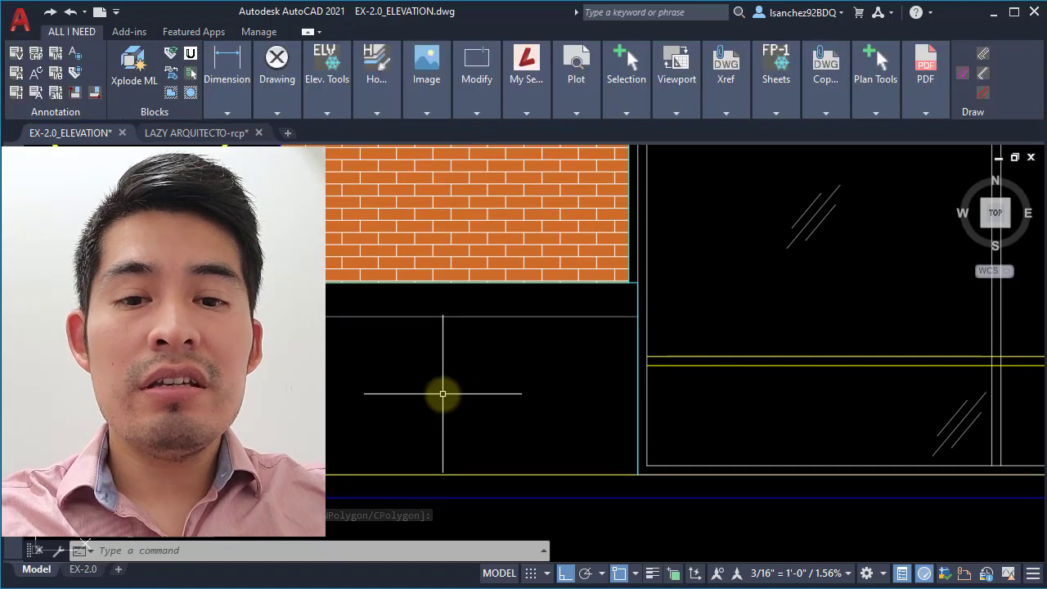
pyautogui.write('ORTHO')
pyautogui.press('BackSpace')
pyautogui.press('BackSpace')
pyautogui.press('BackSpace')
pyautogui.press('BackSpace')
pyautogui.write('Ri')
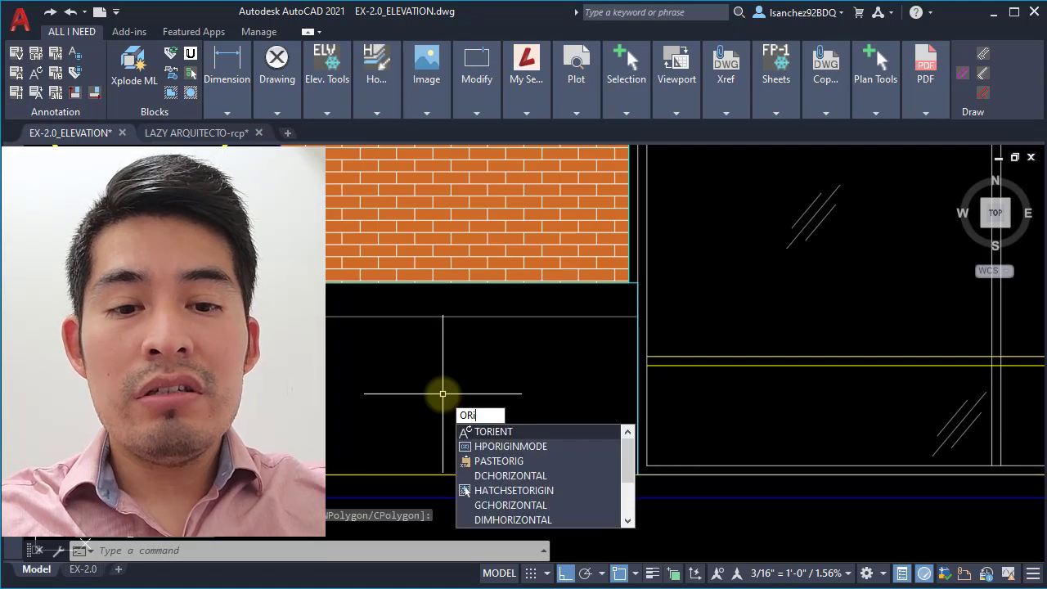
pyautogui.write('gin')
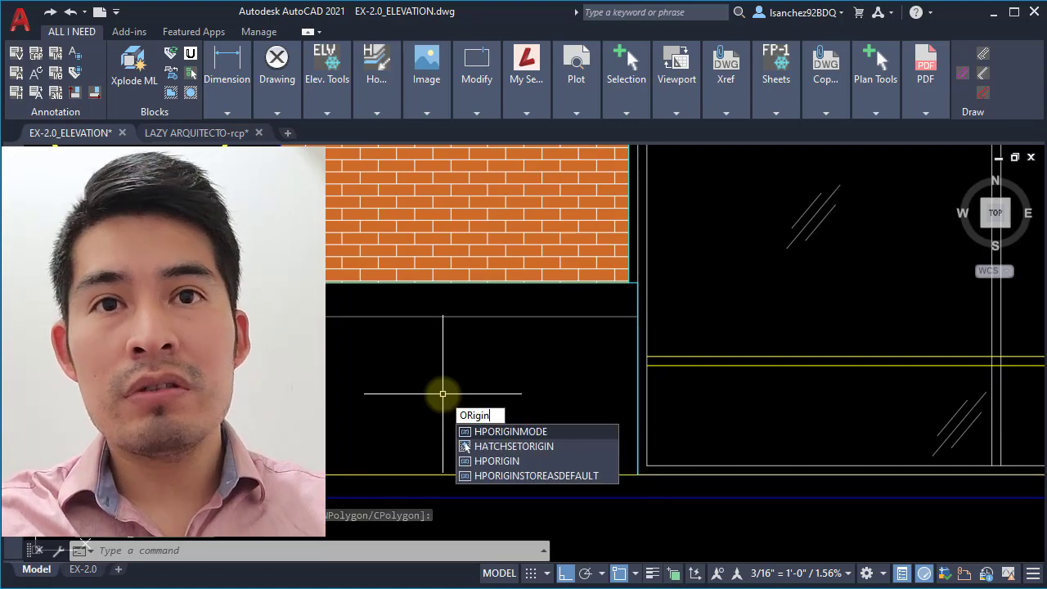
pyautogui.click(501, 432)
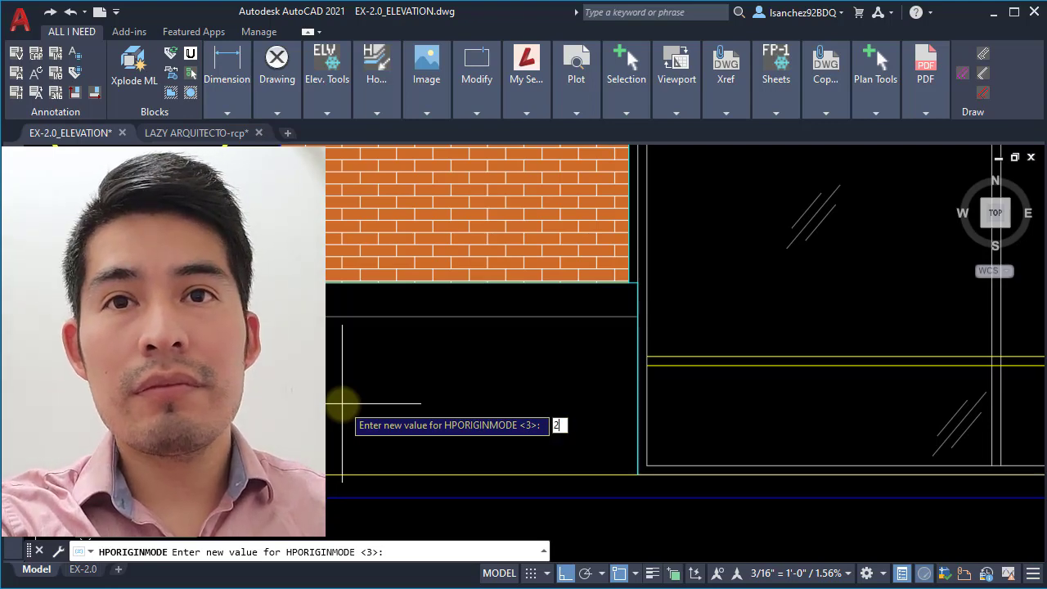
pyautogui.press('Return')
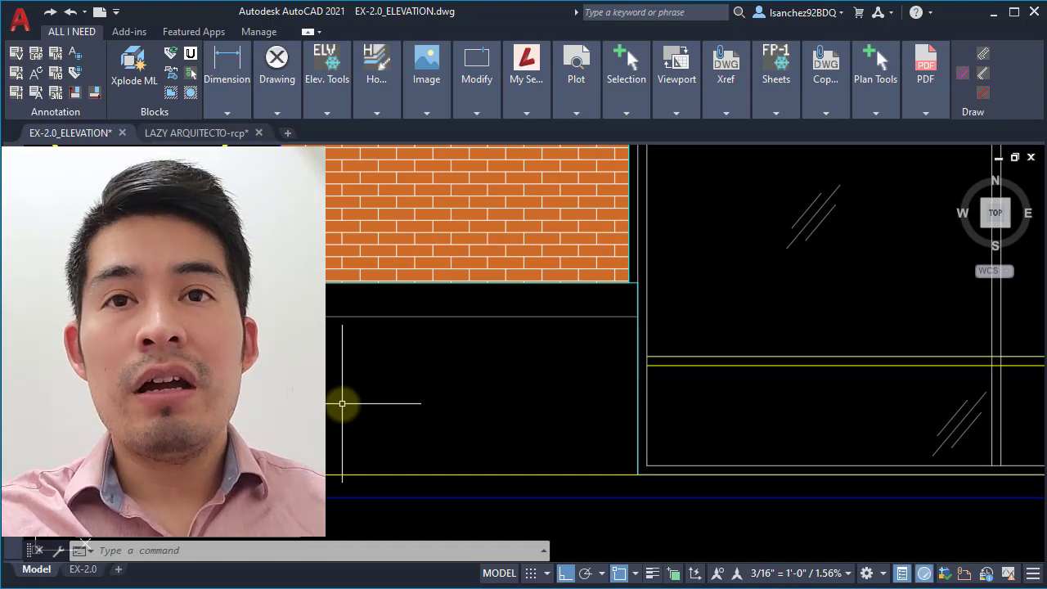
# Hatch the empty wall base left of the storefront with AR-B816 in color 220,41,24, using the new hatch origin mode
pyautogui.write('h')
pyautogui.press('Return')
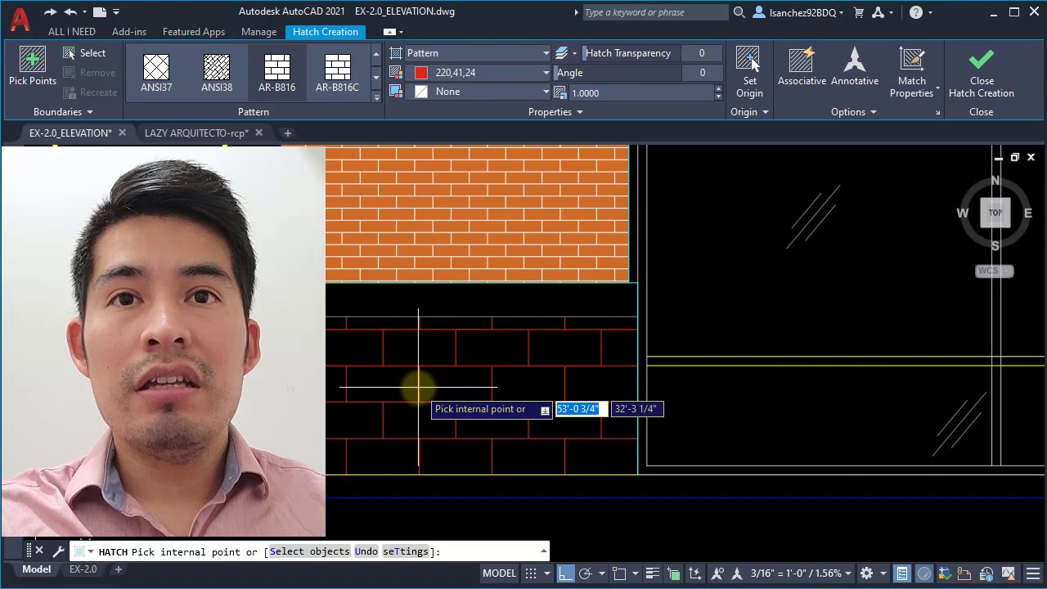
pyautogui.click(418, 387)
pyautogui.press('Return')
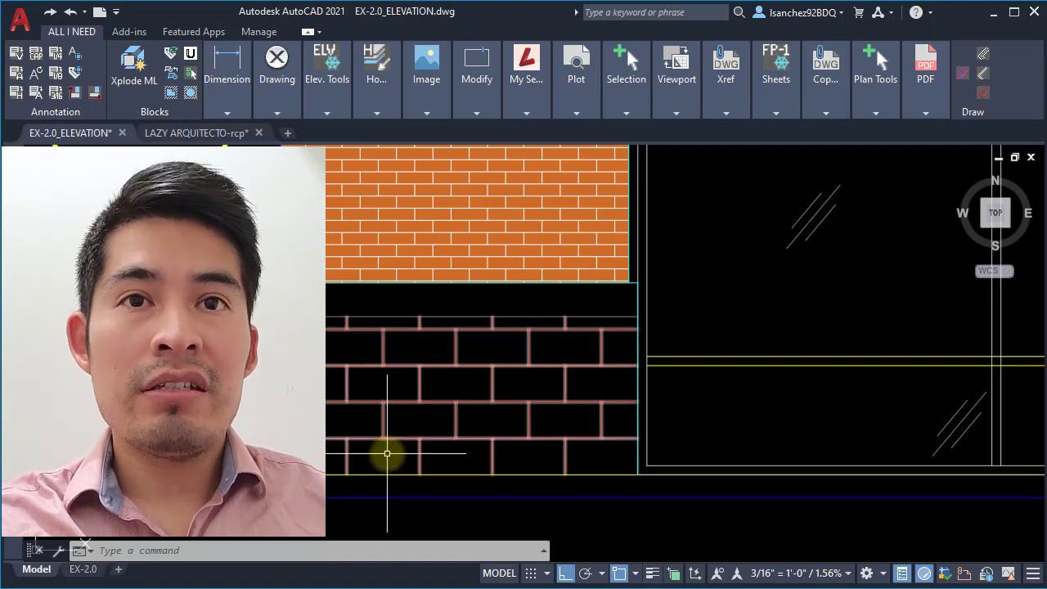
# Delete the existing block hatch from the wall base above the existing ramp, to the right of the storefront
pyautogui.scroll(-3, 369, 452)
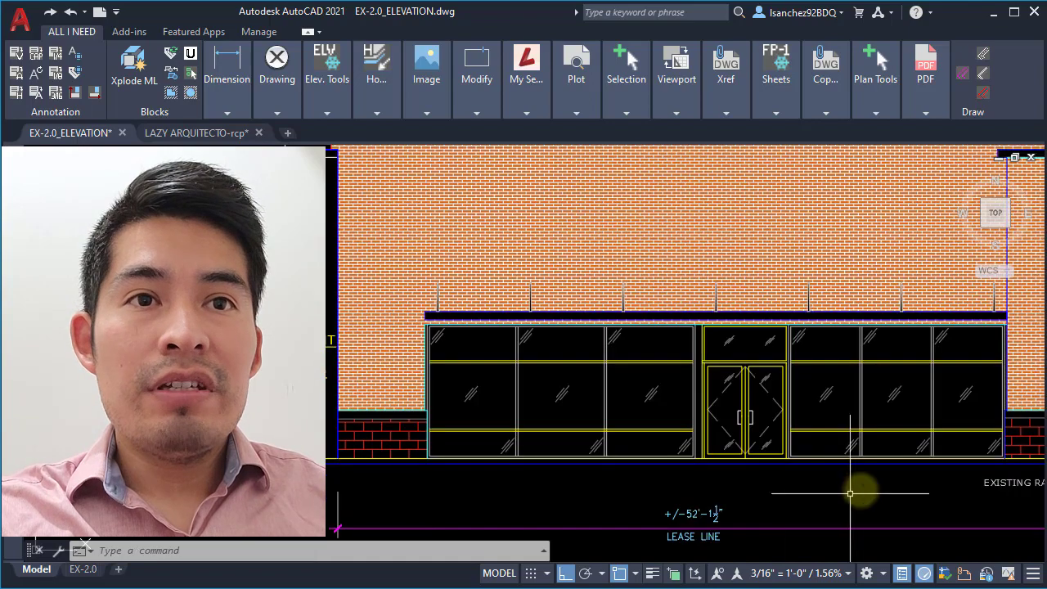
pyautogui.moveTo(858, 489); pyautogui.dragTo(537, 491, button='middle')
pyautogui.scroll(3, 772, 461)
pyautogui.click(736, 431)
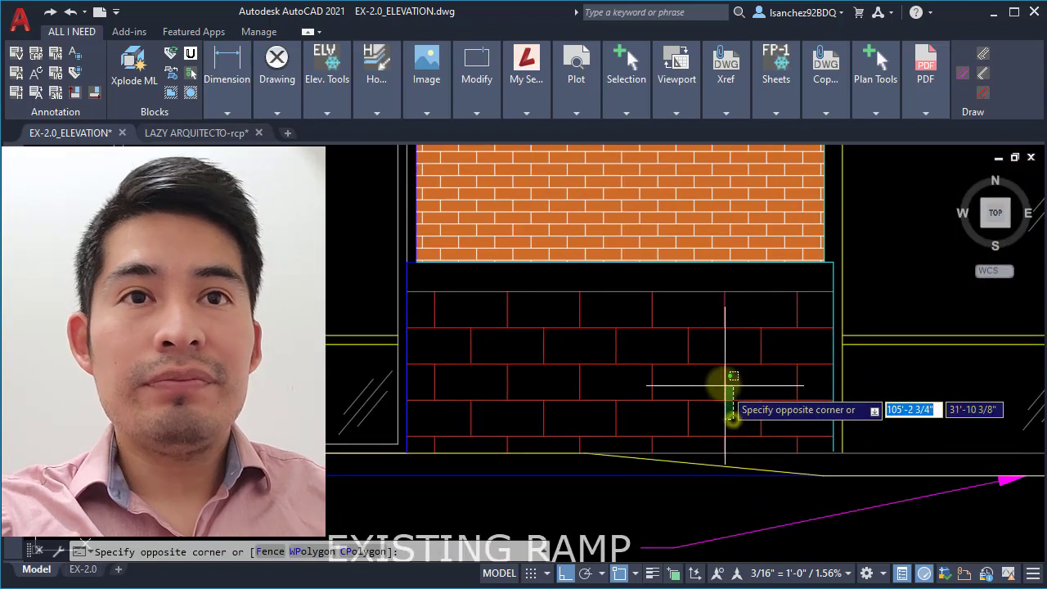
pyautogui.click(725, 376)
pyautogui.press('Escape')
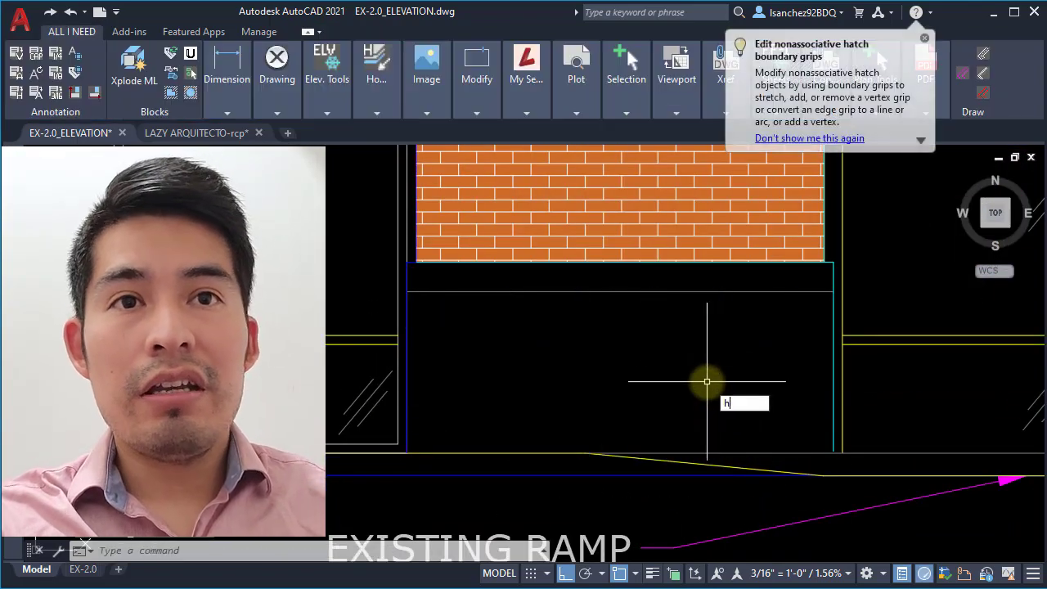
# Hatch the wall base above the ramp with AR-B816, continuing despite the open boundary, and check the blocks at its lower-left corner
pyautogui.write('h')
pyautogui.press('Return')
pyautogui.click(612, 379)
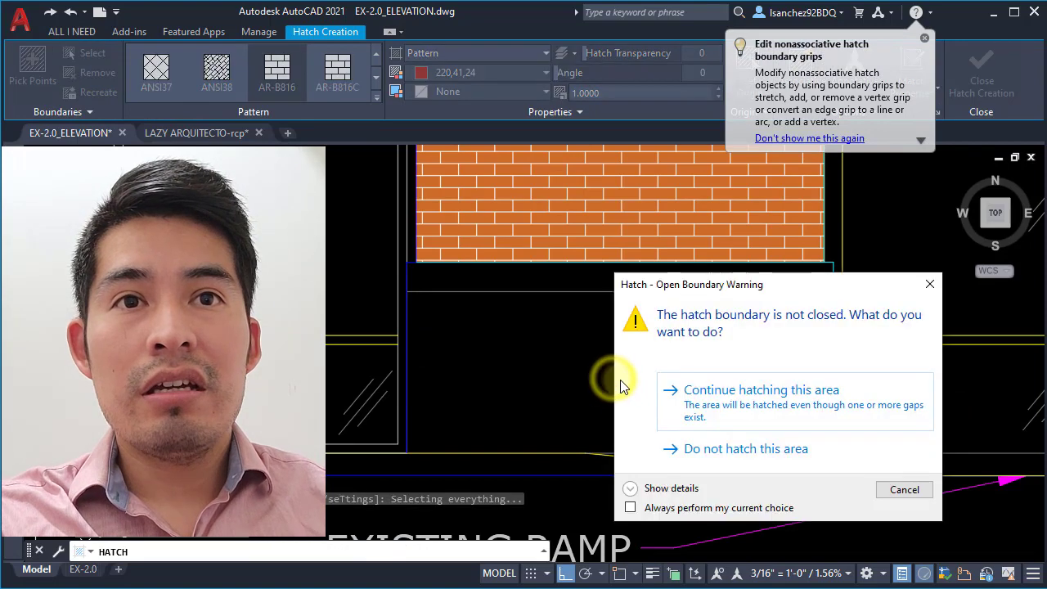
pyautogui.click(676, 392)
pyautogui.press('Return')
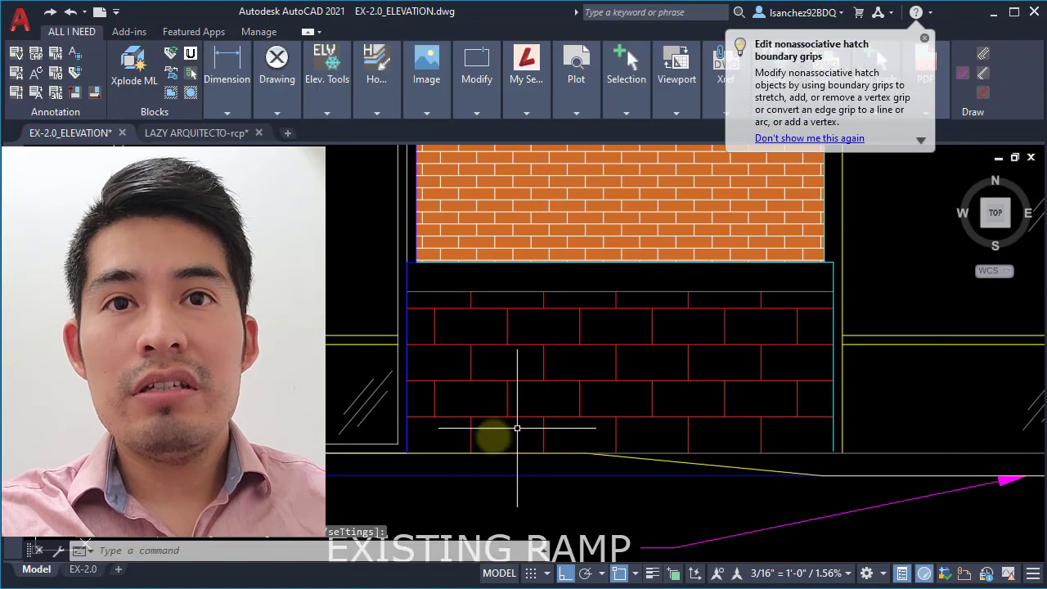
pyautogui.scroll(3, 435, 447)
pyautogui.click(516, 431)
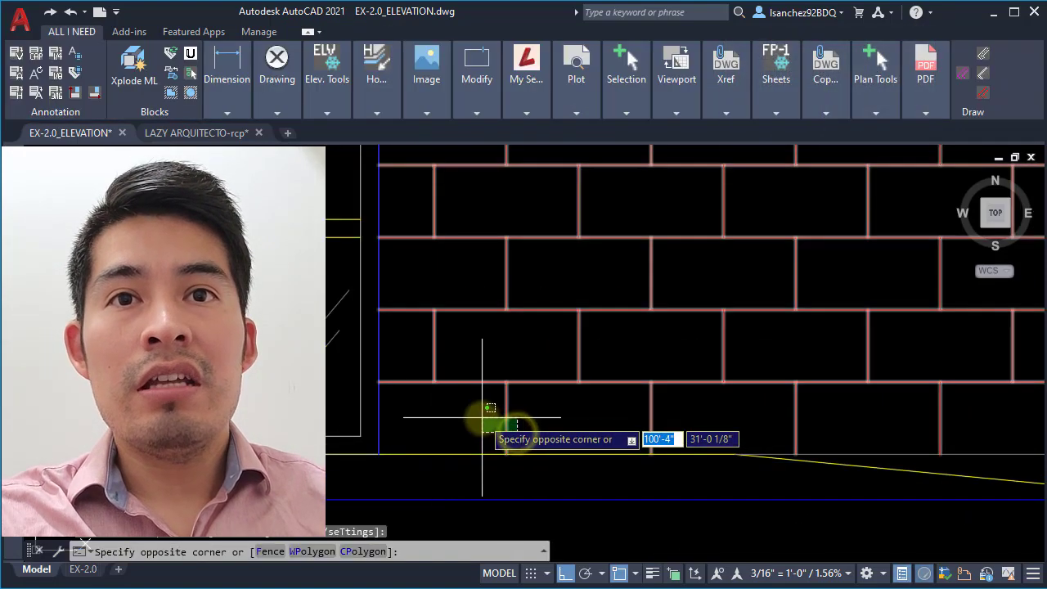
pyautogui.click(483, 417)
pyautogui.press('Escape')
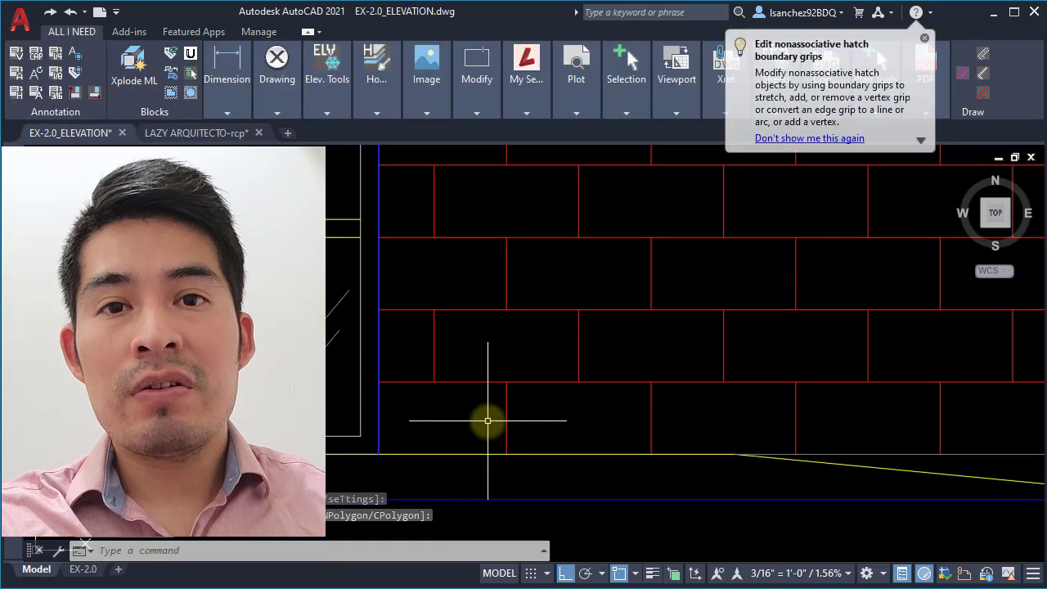
# Look up the help description of the possible HPORIGINMODE values, leaving the variable unchanged
pyautogui.scroll(-3, 505, 415)
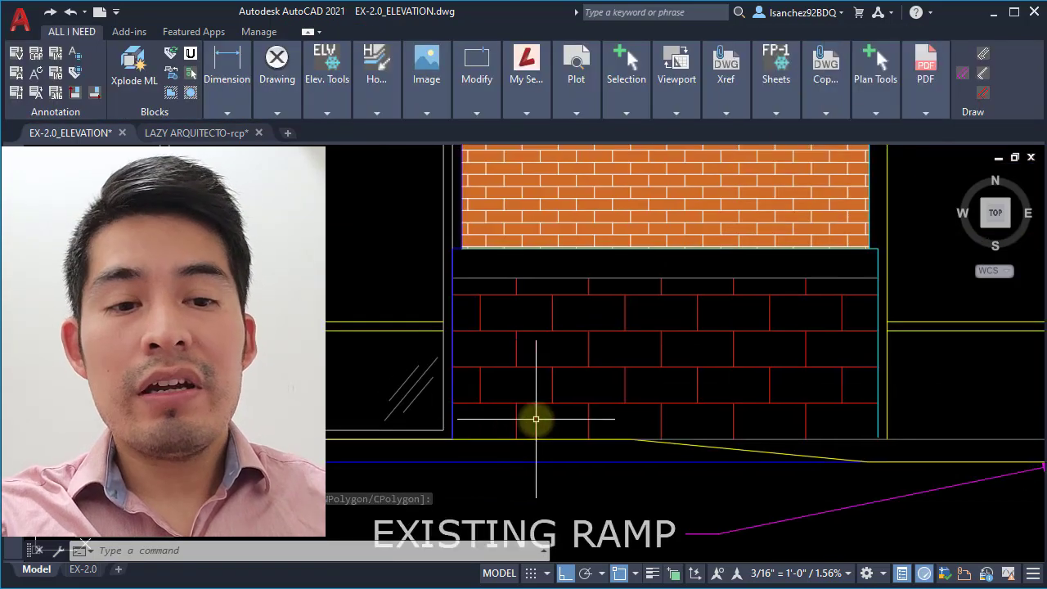
pyautogui.write('oRig')
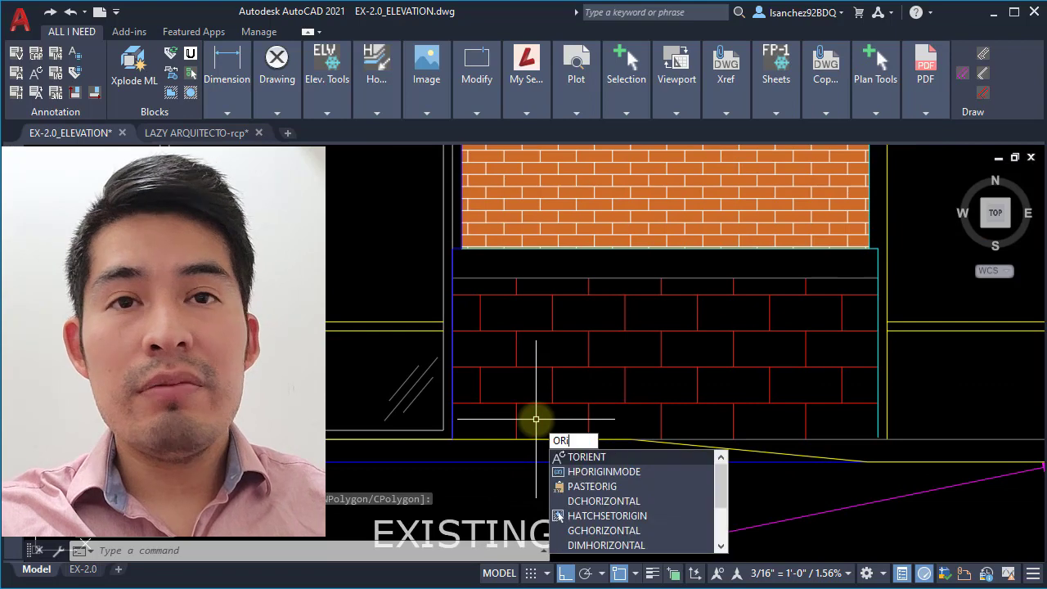
pyautogui.click(613, 465)
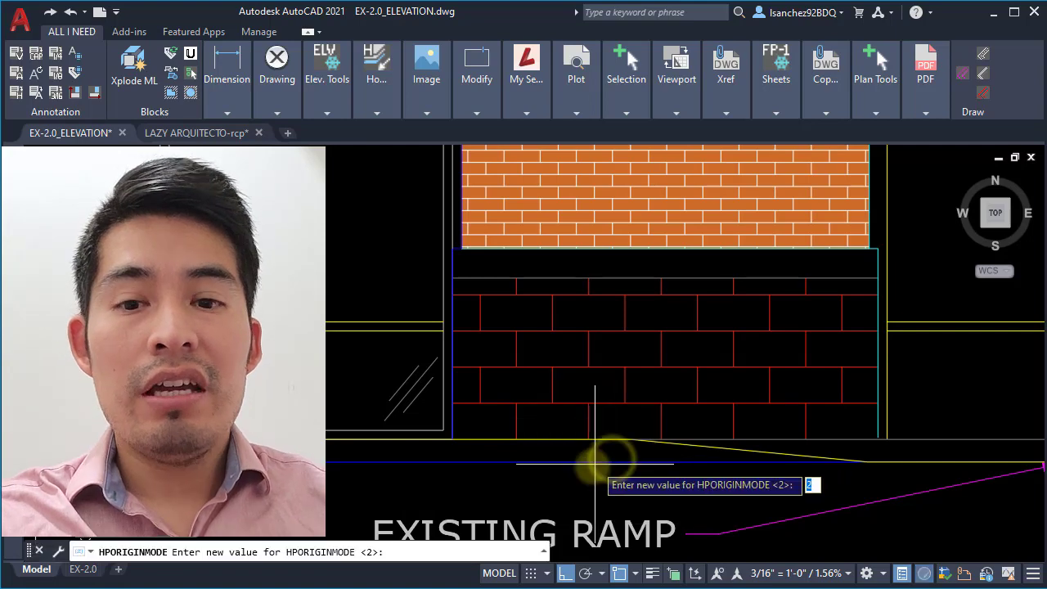
pyautogui.press('F1')
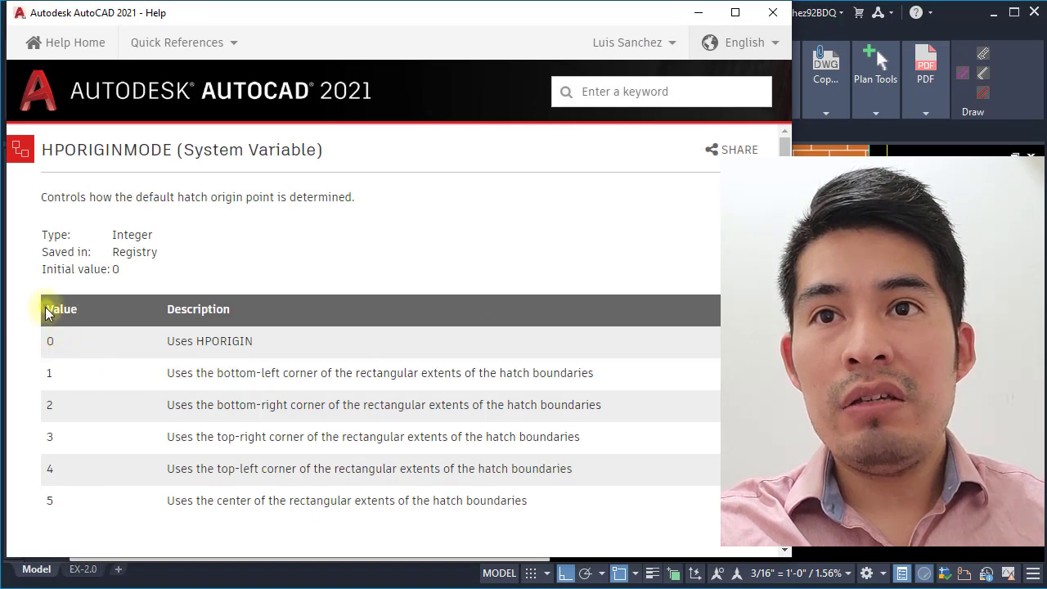
pyautogui.moveTo(41, 303); pyautogui.dragTo(58, 367)
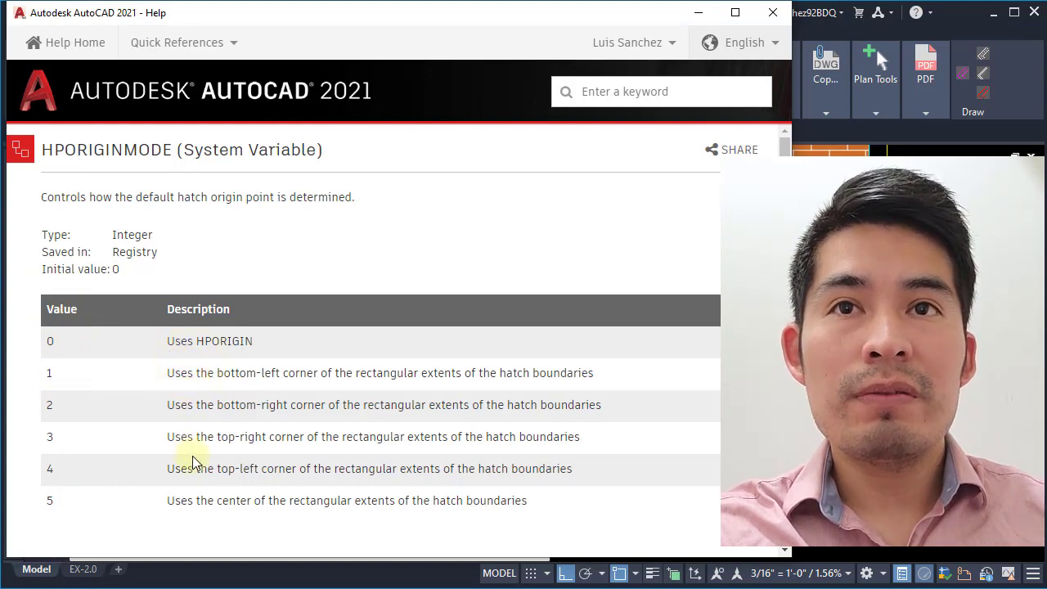
pyautogui.click(838, 33)
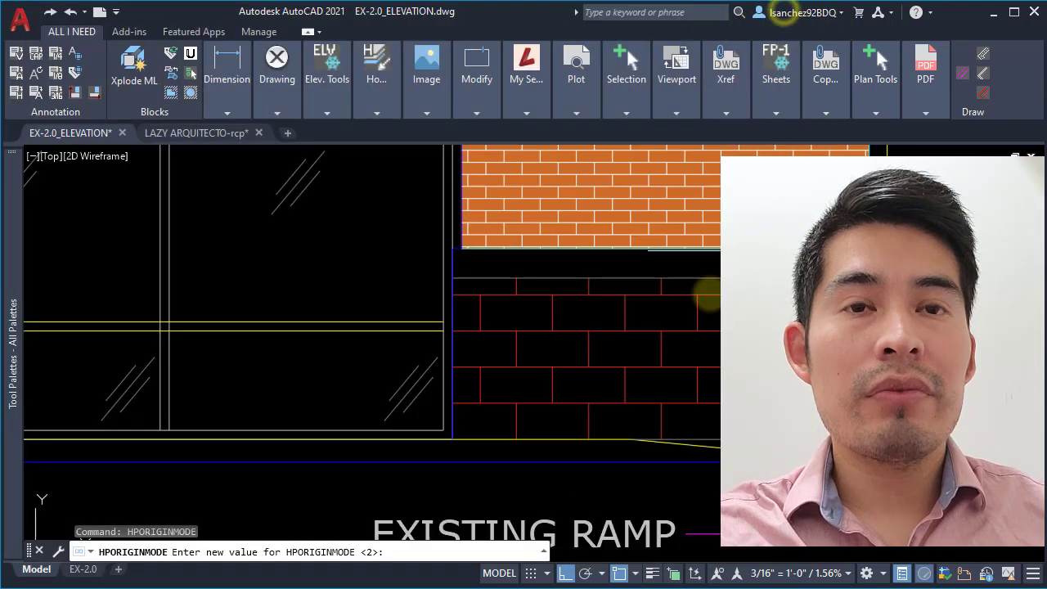
pyautogui.press('Escape')
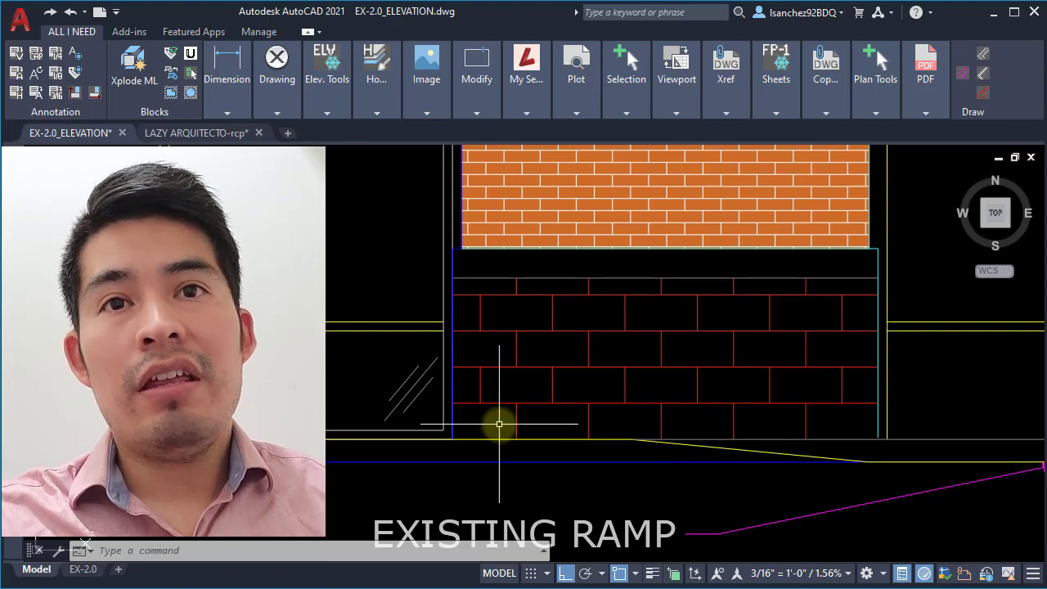
# Select the block hatch above the existing ramp and check which layer it is on
pyautogui.moveTo(498, 396); pyautogui.dragTo(518, 400, button='middle')
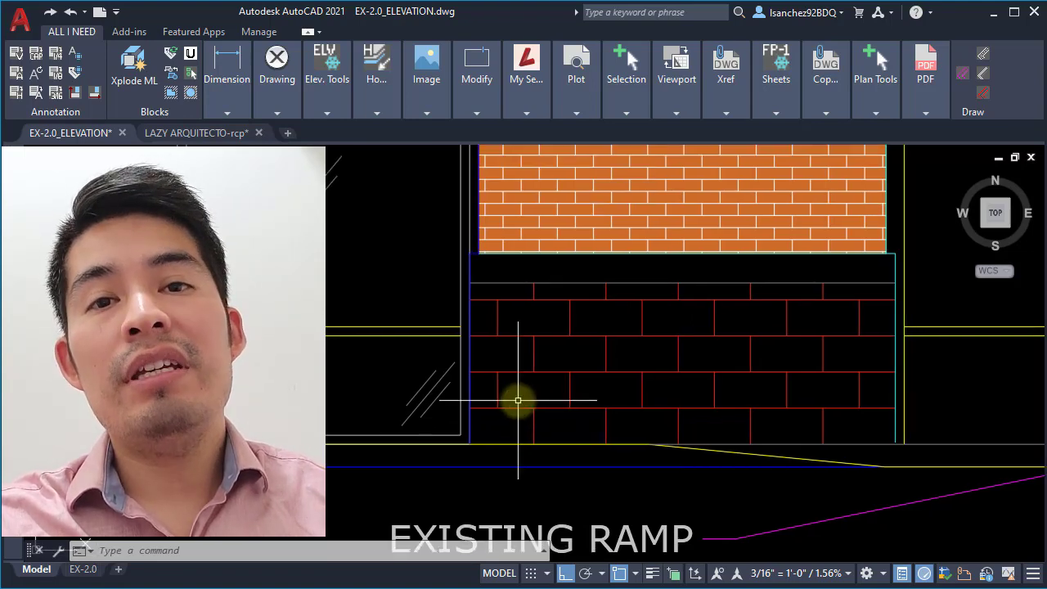
pyautogui.write('h')
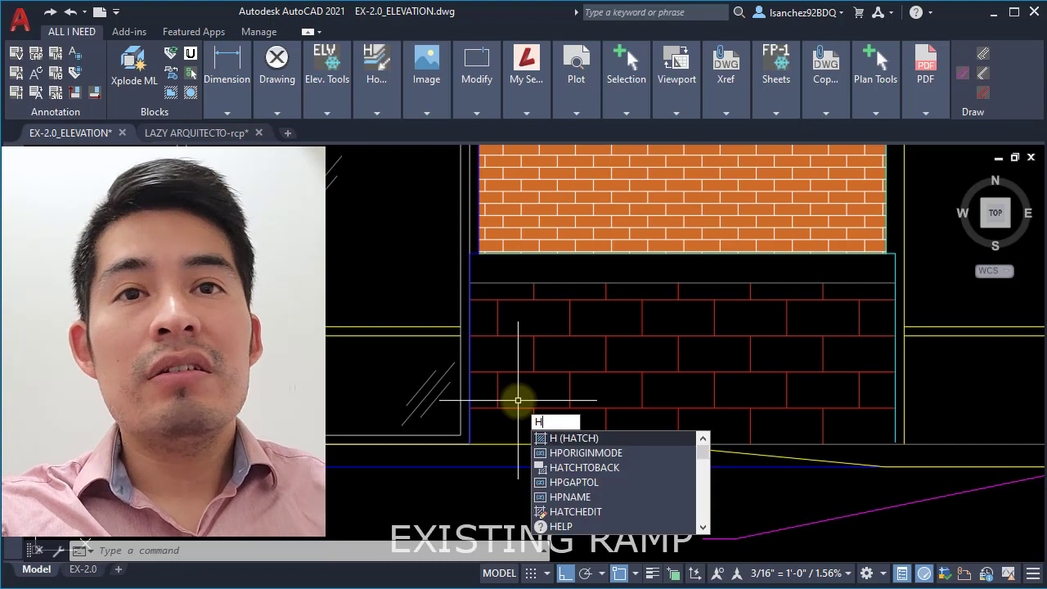
pyautogui.press('Escape')
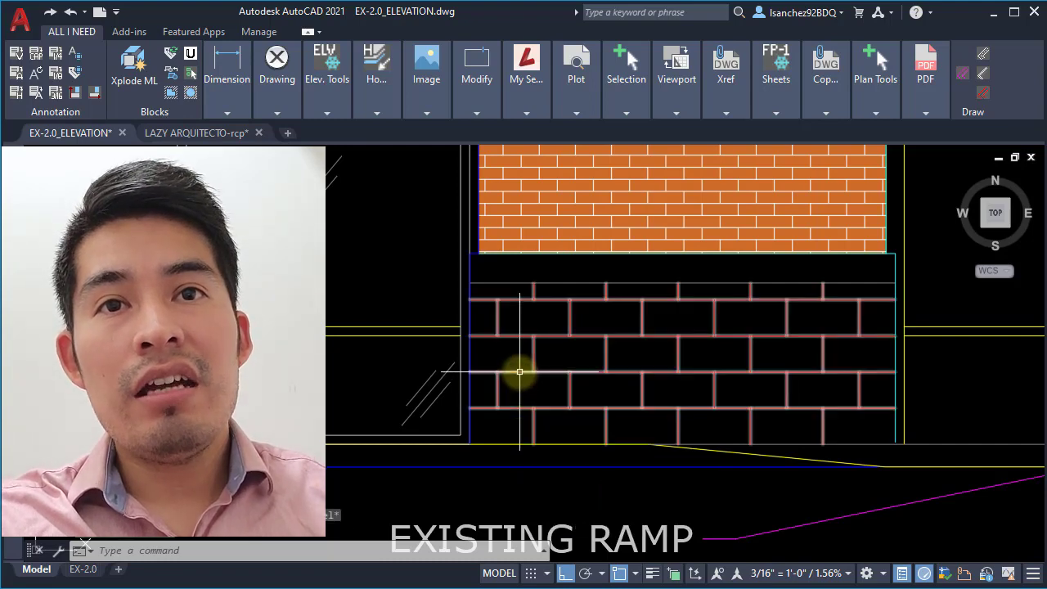
pyautogui.click(519, 375)
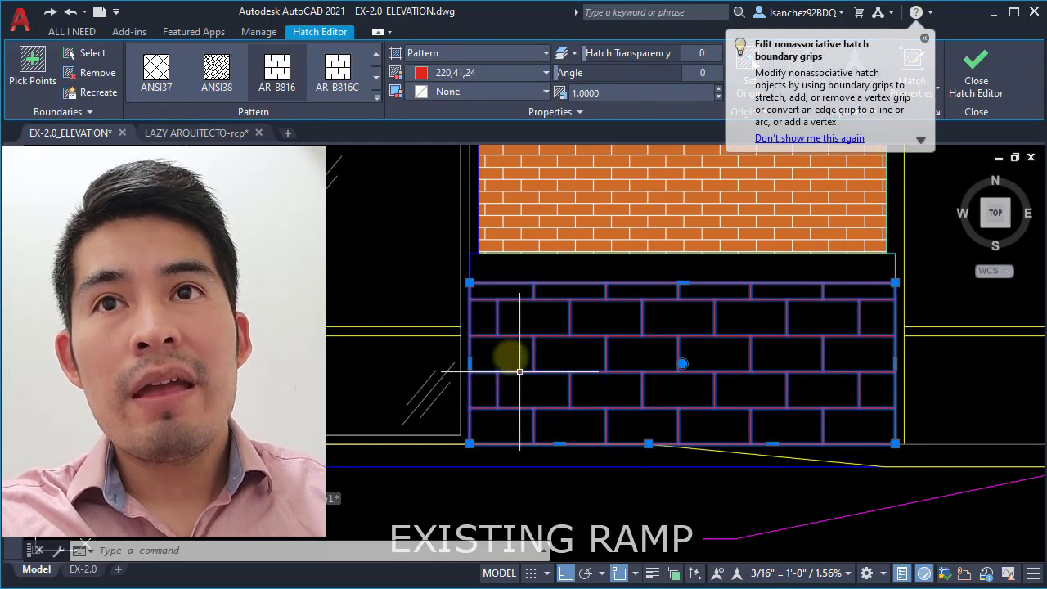
pyautogui.click(72, 33)
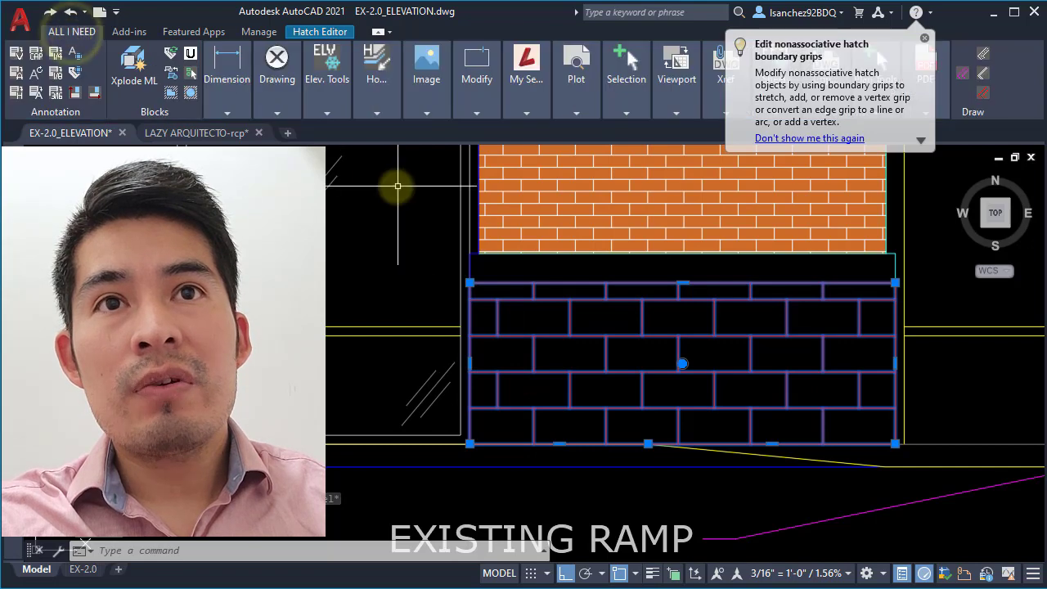
pyautogui.click(319, 33)
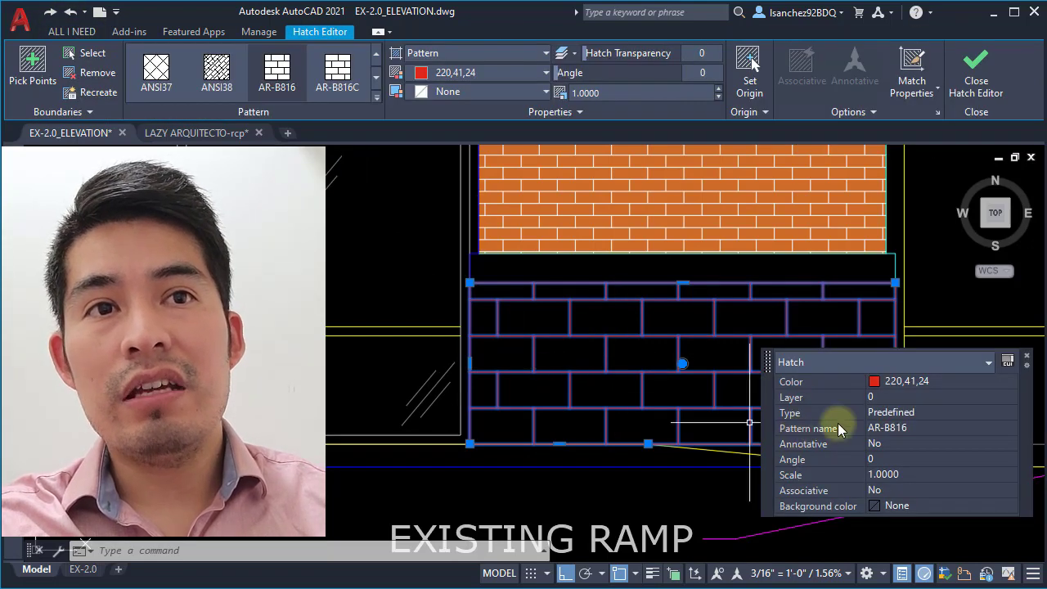
# Check the layer of the block hatch on the wall base left of the storefront
pyautogui.scroll(-6, 695, 428)
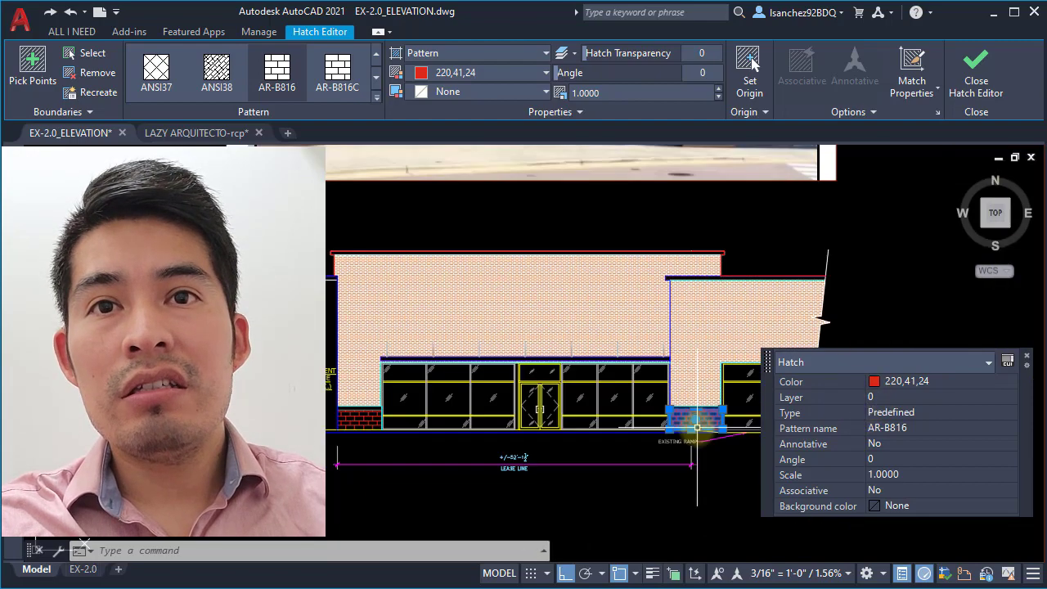
pyautogui.scroll(8, 373, 416)
pyautogui.press('Escape')
pyautogui.click(372, 415)
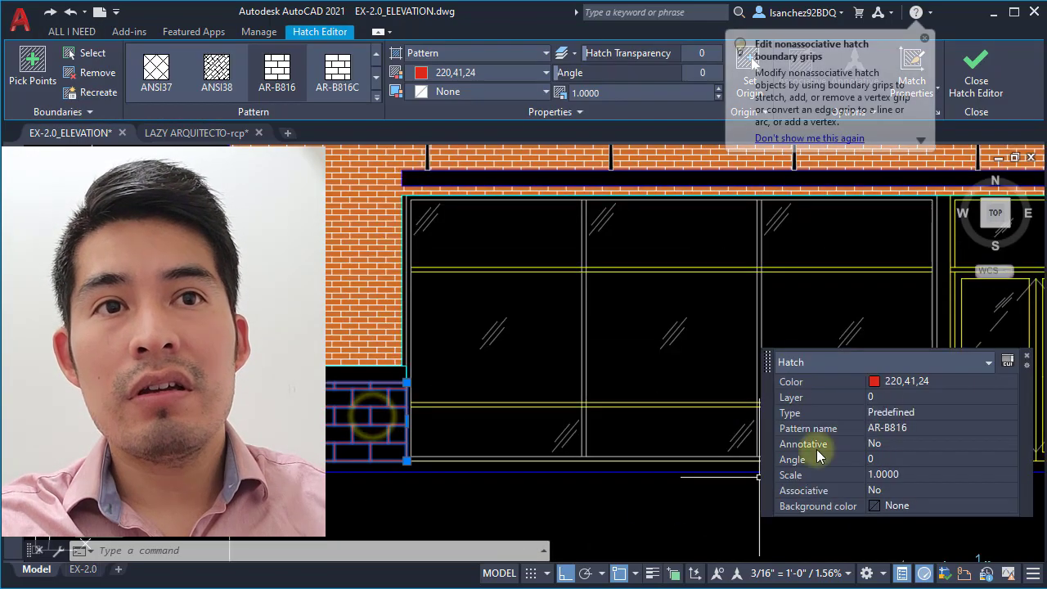
pyautogui.press('Escape')
pyautogui.moveTo(883, 374); pyautogui.dragTo(806, 440, button='middle')
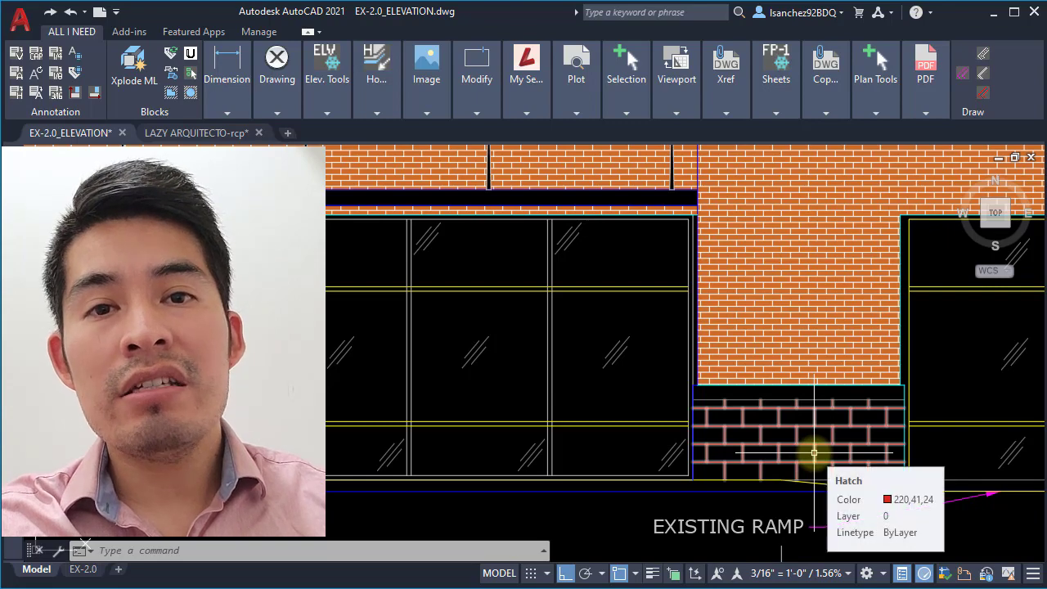
# Delete the red block hatch from the wall base above the existing ramp
pyautogui.scroll(3, 812, 450)
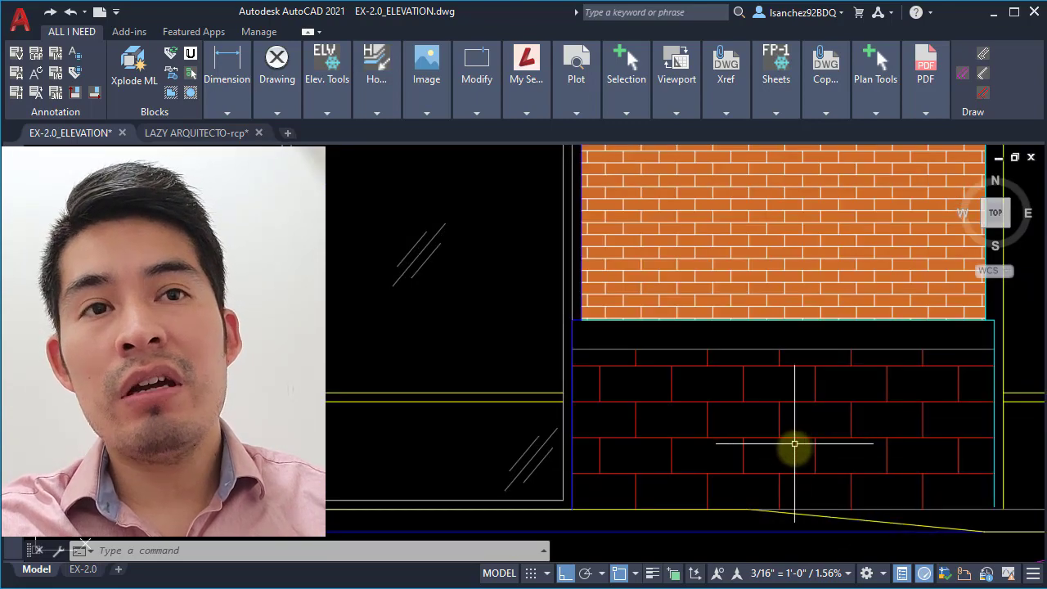
pyautogui.click(800, 445)
pyautogui.click(791, 455)
pyautogui.moveTo(701, 421)
pyautogui.mouseDown(button='middle')
pyautogui.moveTo(630, 430)
pyautogui.moveTo(573, 416)
pyautogui.mouseUp(button='middle')
pyautogui.press('Delete')
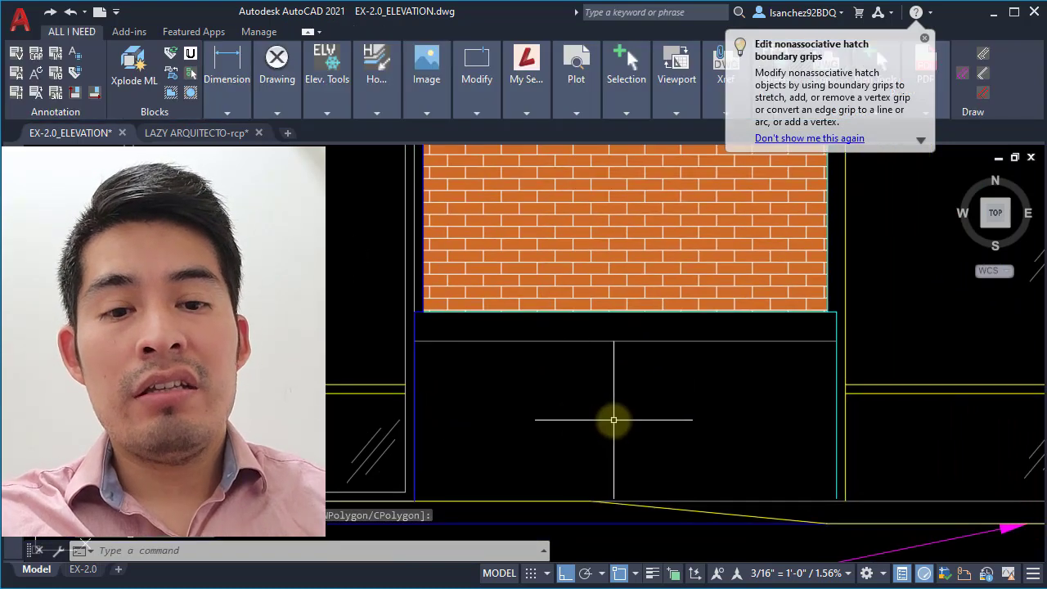
# Set the default hatch layer variable HPLAYER to EX-HATCH
pyautogui.write('p')
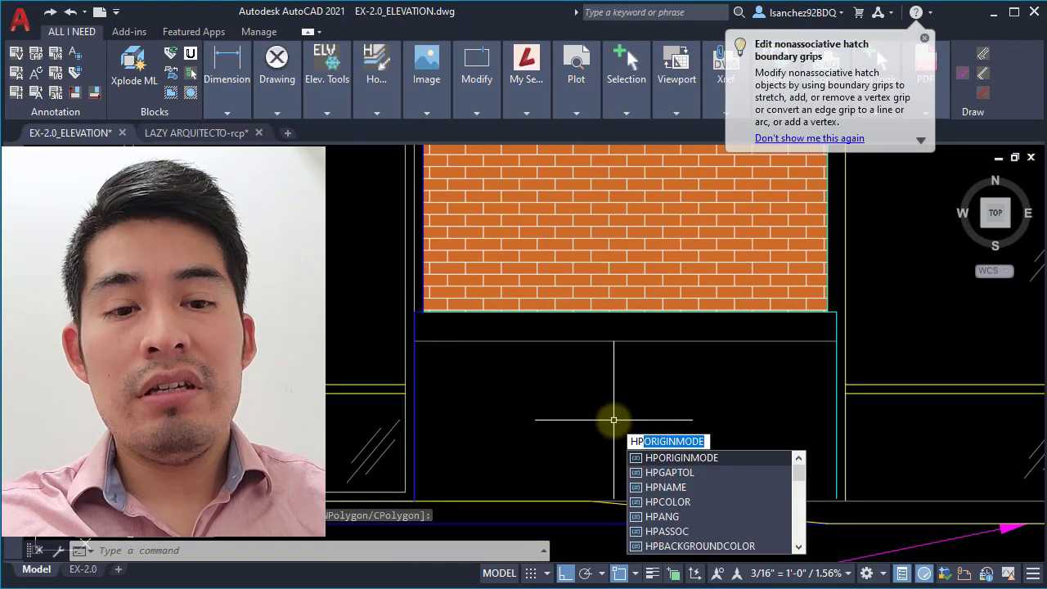
pyautogui.write('lay')
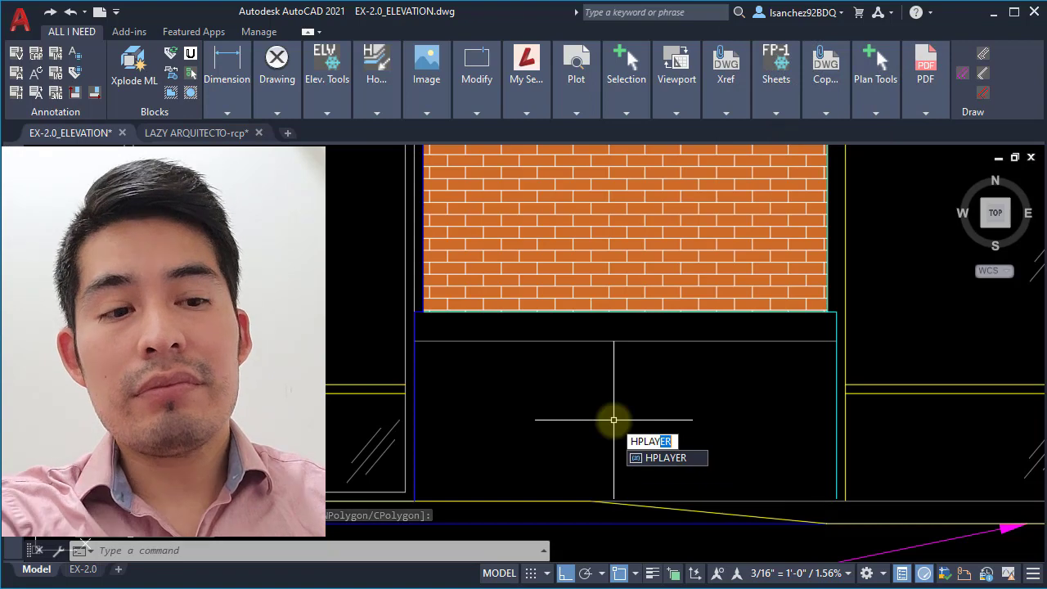
pyautogui.press('Return')
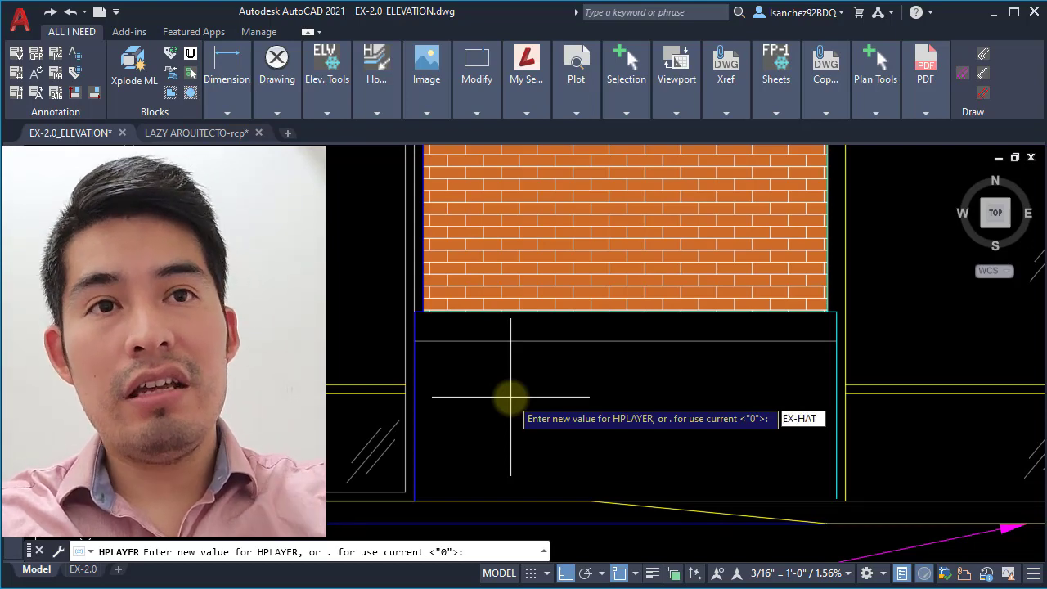
pyautogui.press('Return')
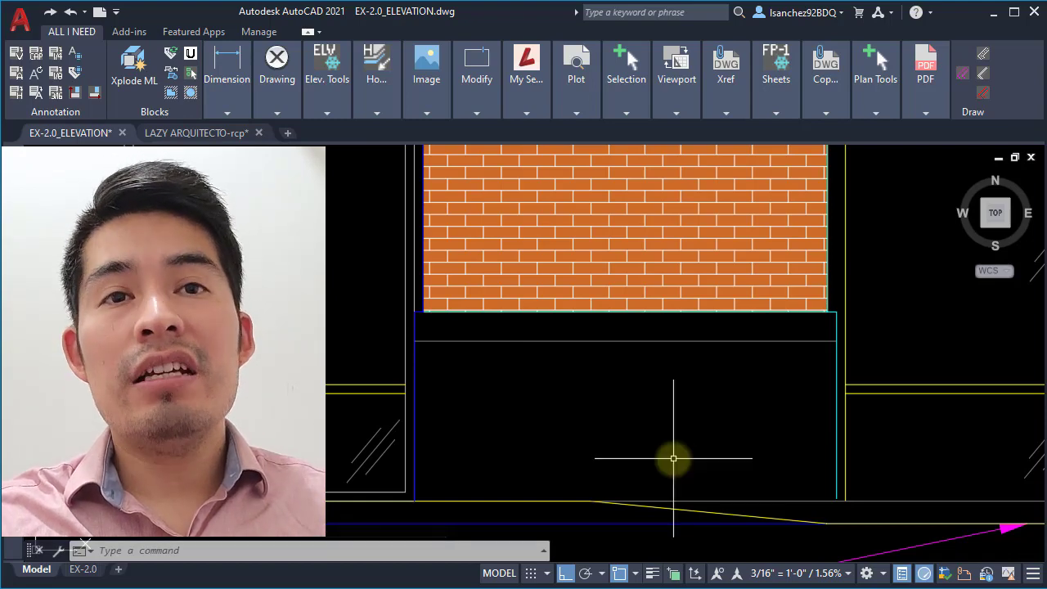
# Hatch the wall base above the ramp with AR-B816, continuing despite the open boundary, and check the hatch's layer
pyautogui.write('h')
pyautogui.press('Return')
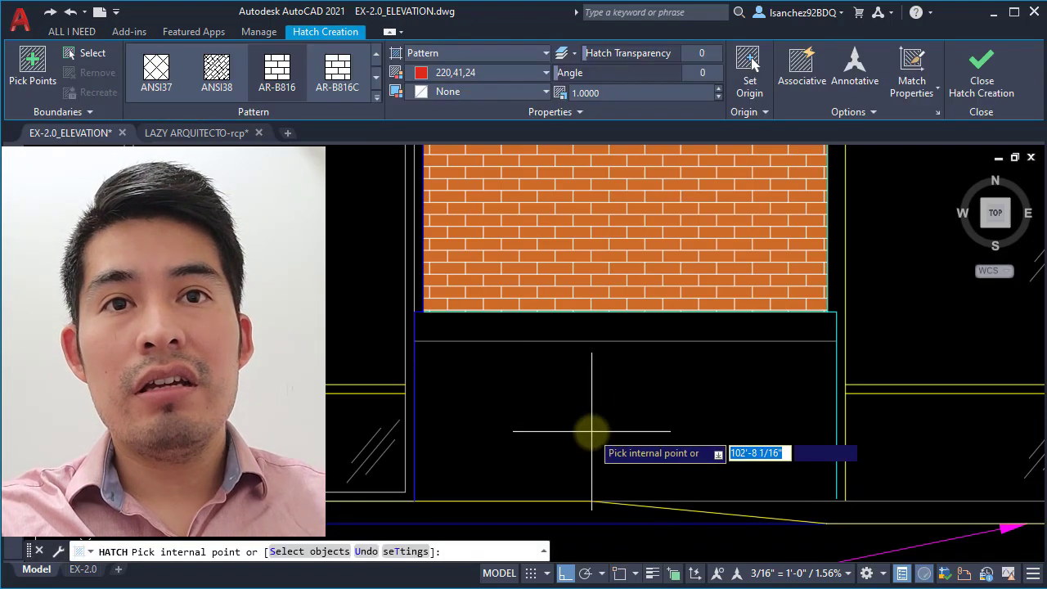
pyautogui.click(588, 414)
pyautogui.click(691, 392)
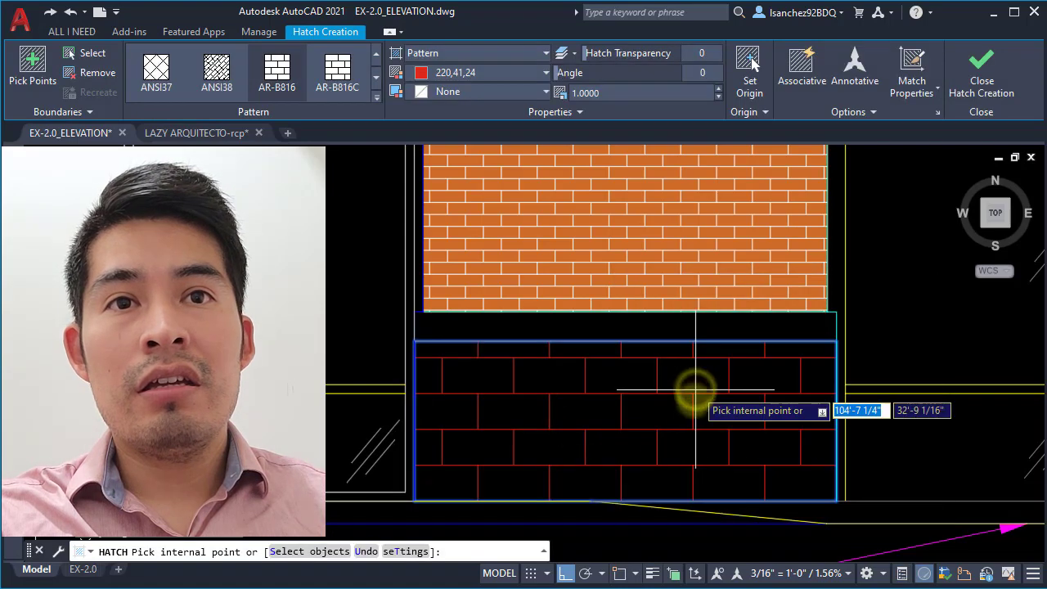
pyautogui.press('Return')
pyautogui.click(623, 428)
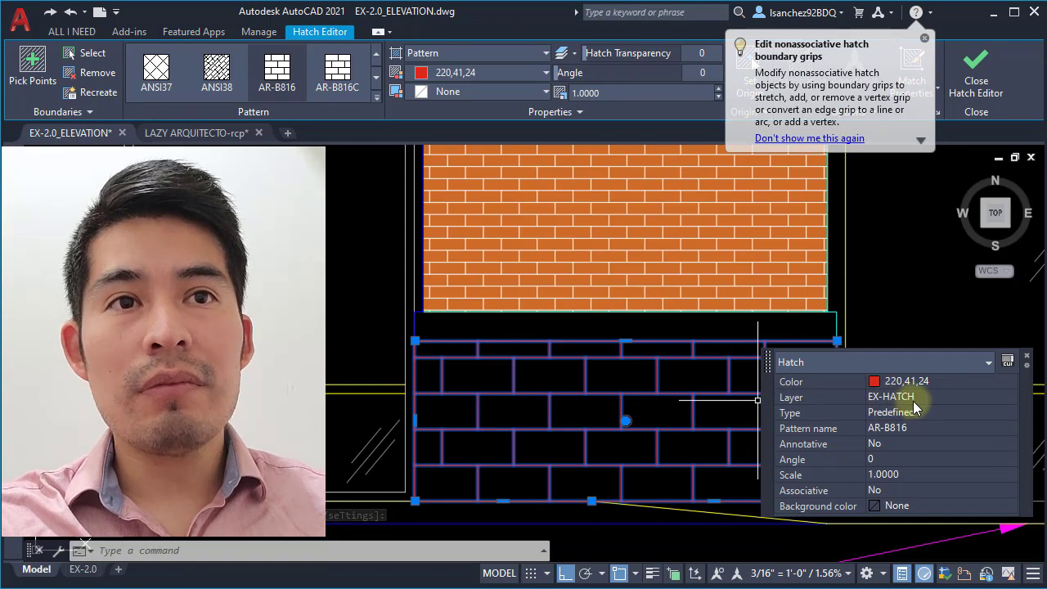
pyautogui.press('Escape')
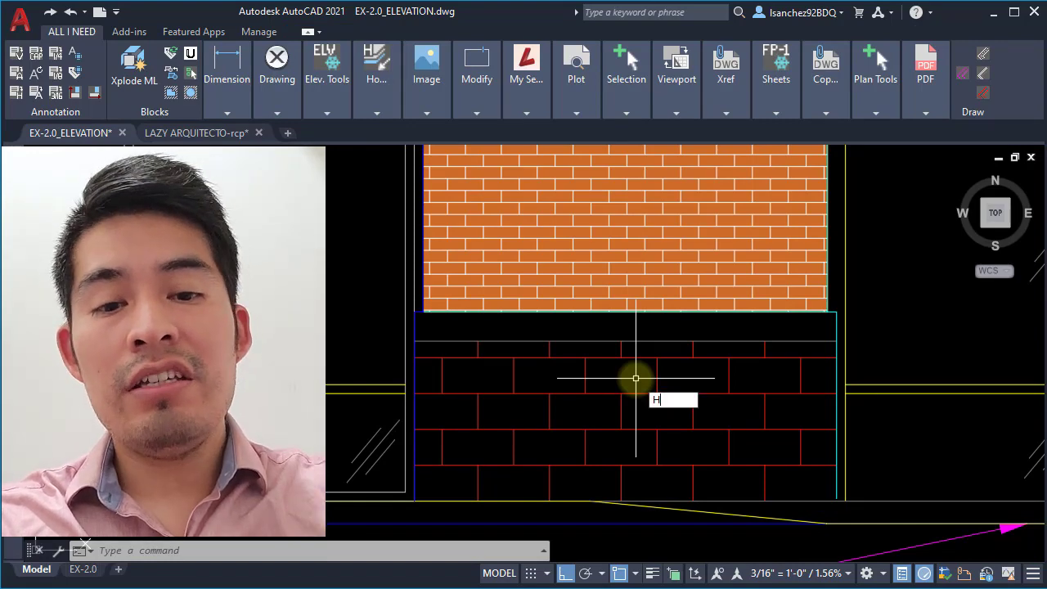
# Set the default hatch color variable HPCOLOR to 3
pyautogui.write('COLOR')
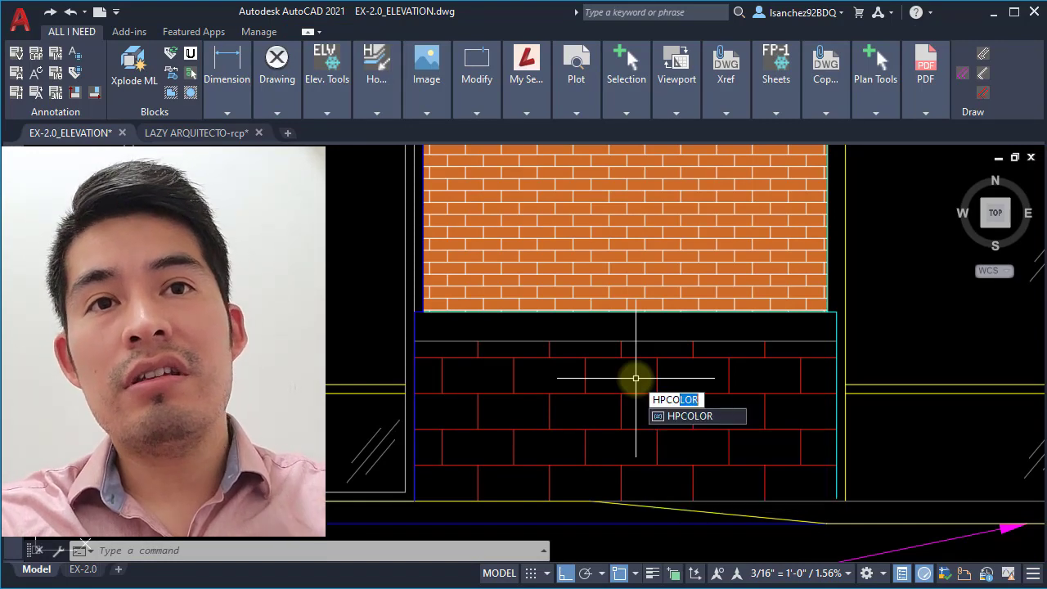
pyautogui.press('Return')
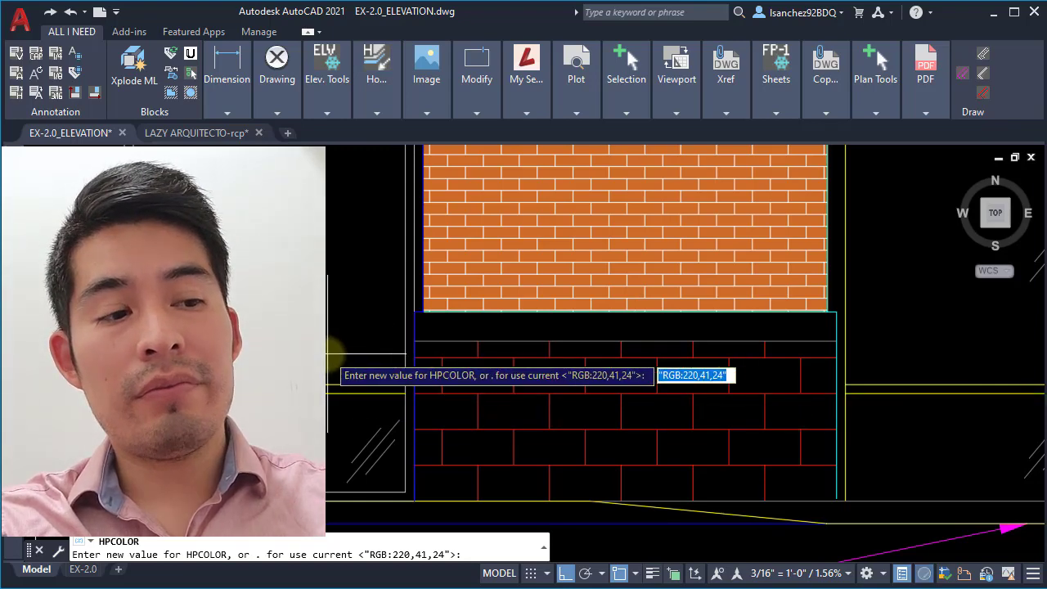
pyautogui.write('3')
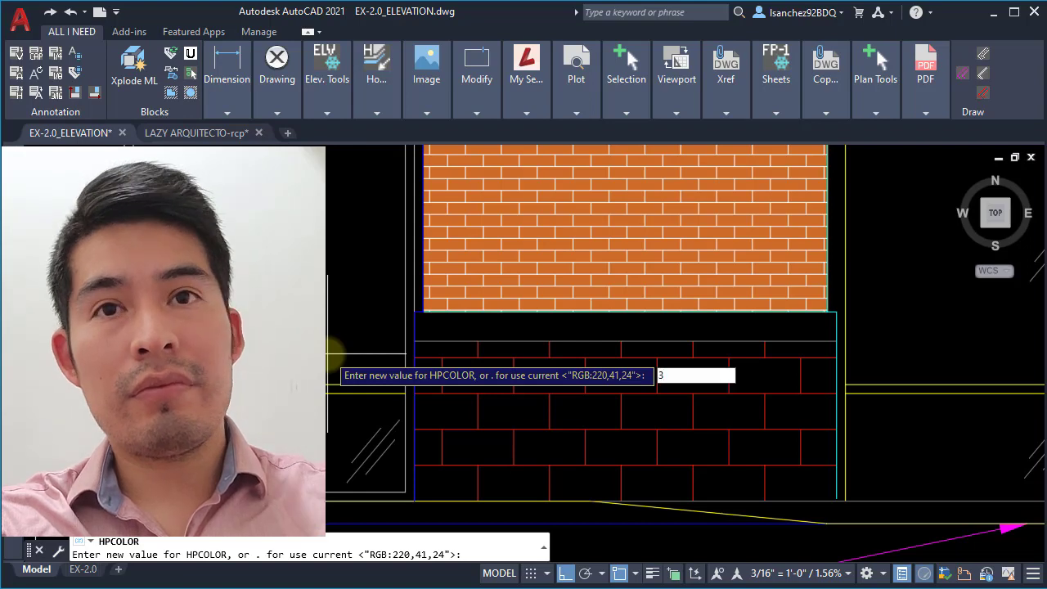
pyautogui.press('Return')
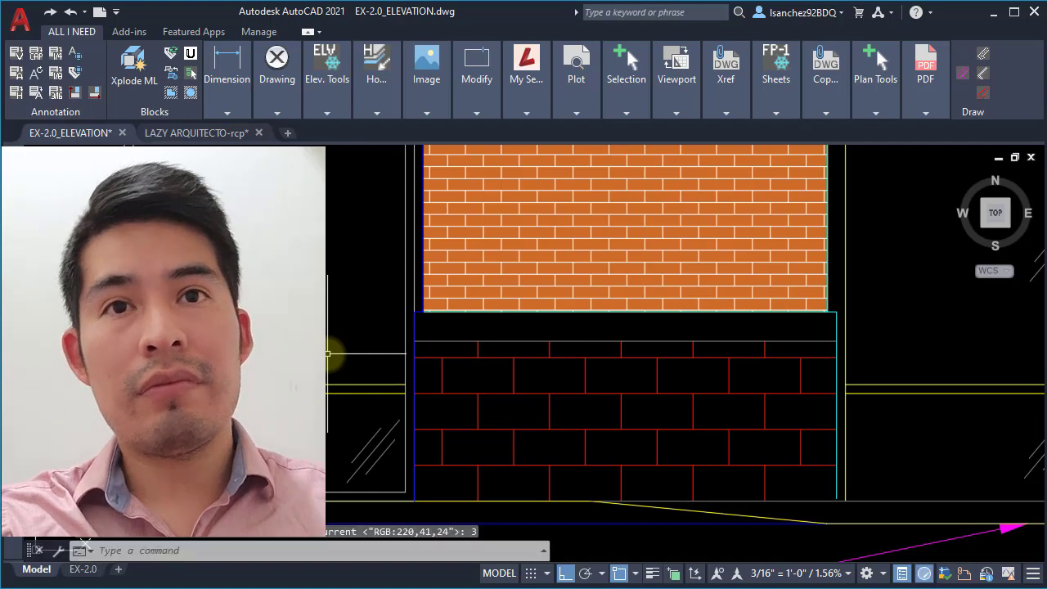
# Replace the block hatch above the ramp with a new AR-B816 hatch in the default green, continuing despite the open boundary
pyautogui.click(512, 373)
pyautogui.press('Delete')
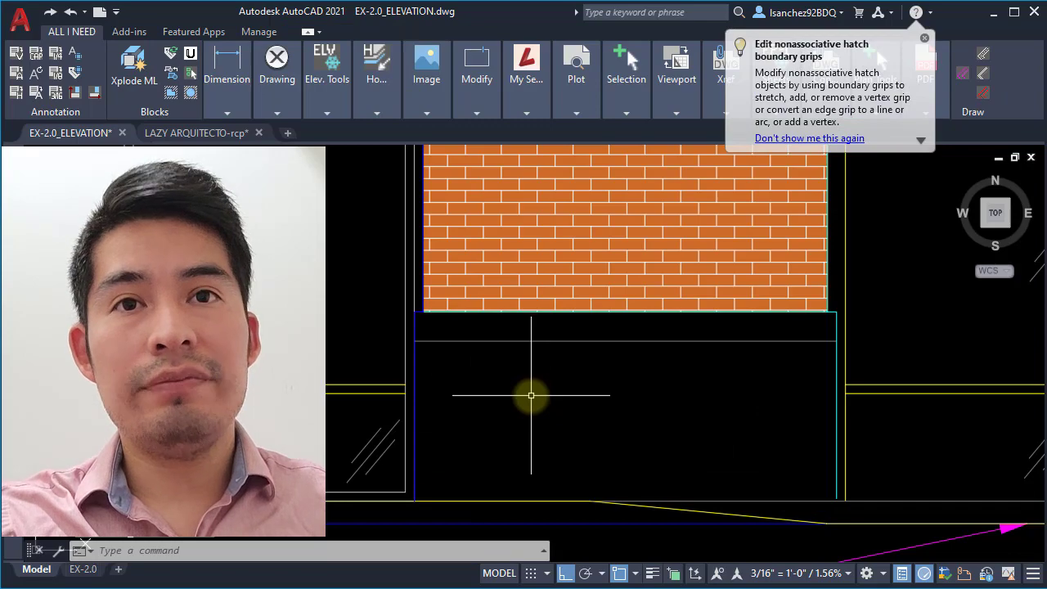
pyautogui.write('h')
pyautogui.press('Return')
pyautogui.click(540, 409)
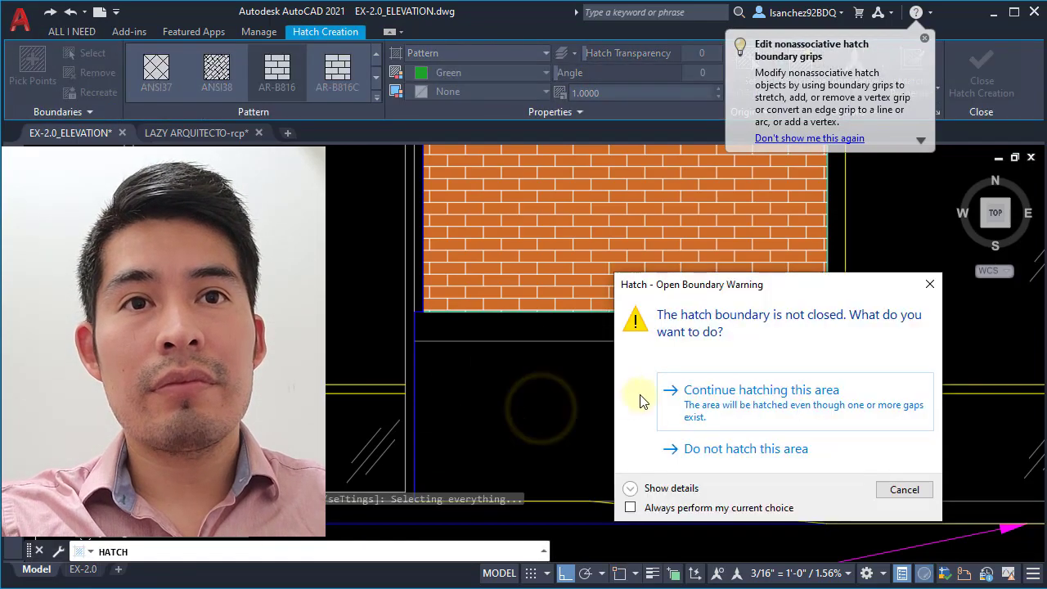
pyautogui.click(643, 401)
pyautogui.press('Return')
pyautogui.scroll(-3, 525, 473)
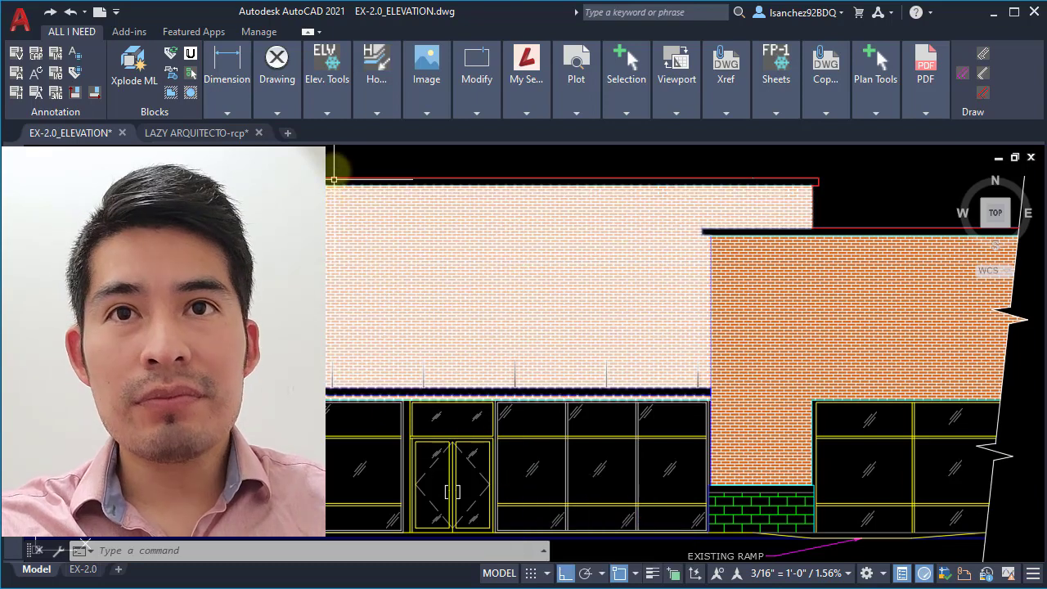
# Examine the SIGNAGE3 sign block hidden behind the large brick wall hatch and the properties of the hatch covering it
pyautogui.click(327, 160)
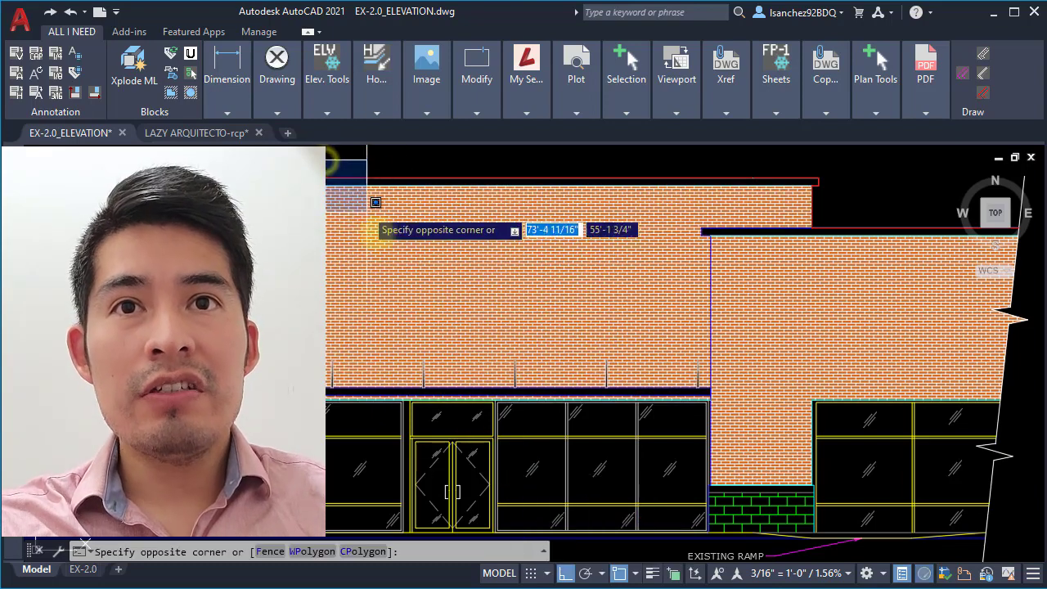
pyautogui.click(568, 375)
pyautogui.click(327, 164)
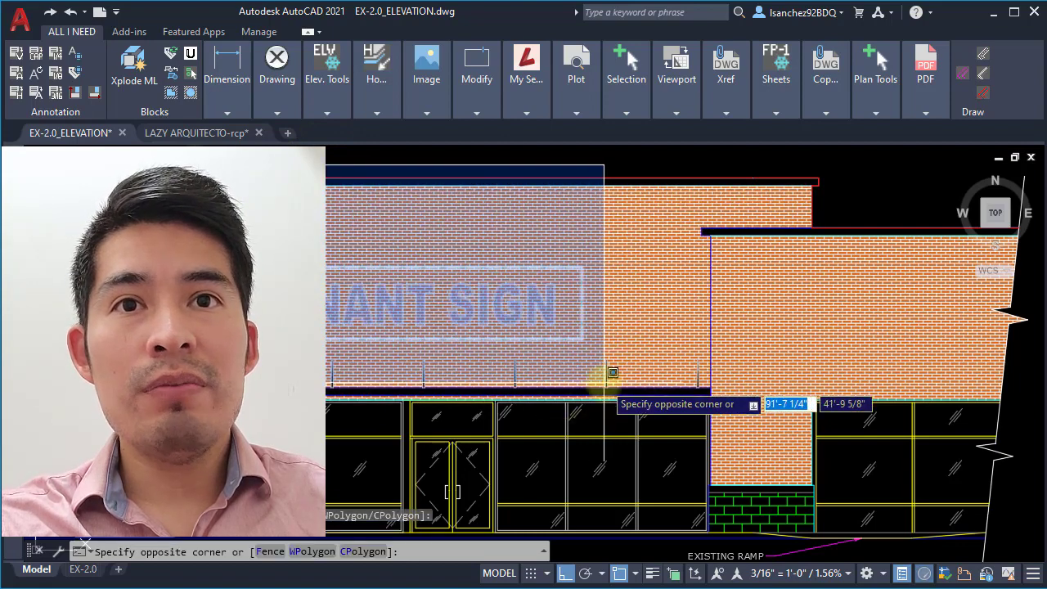
pyautogui.click(639, 377)
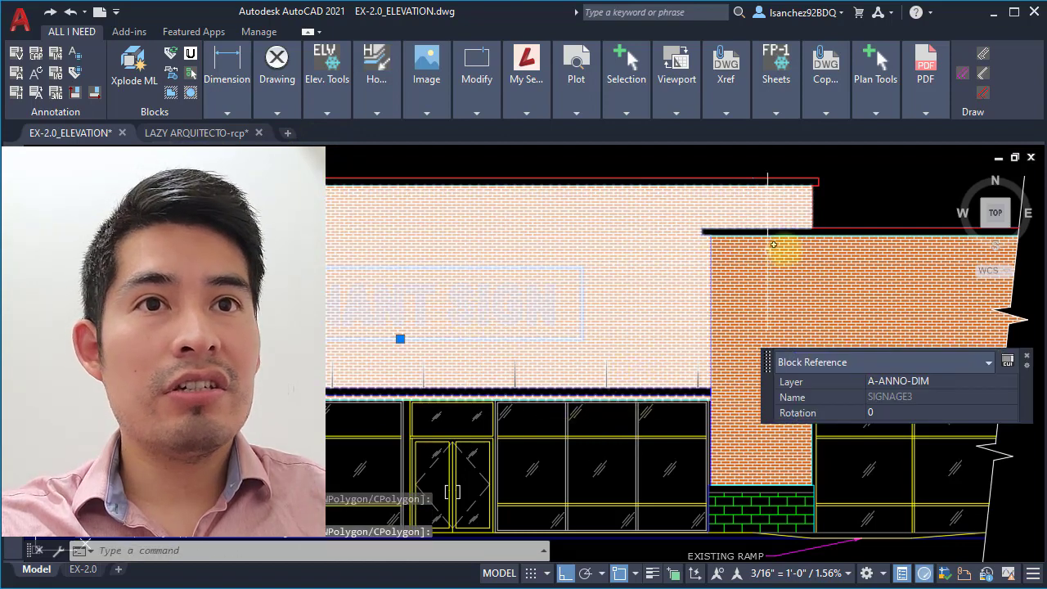
pyautogui.press('Delete')
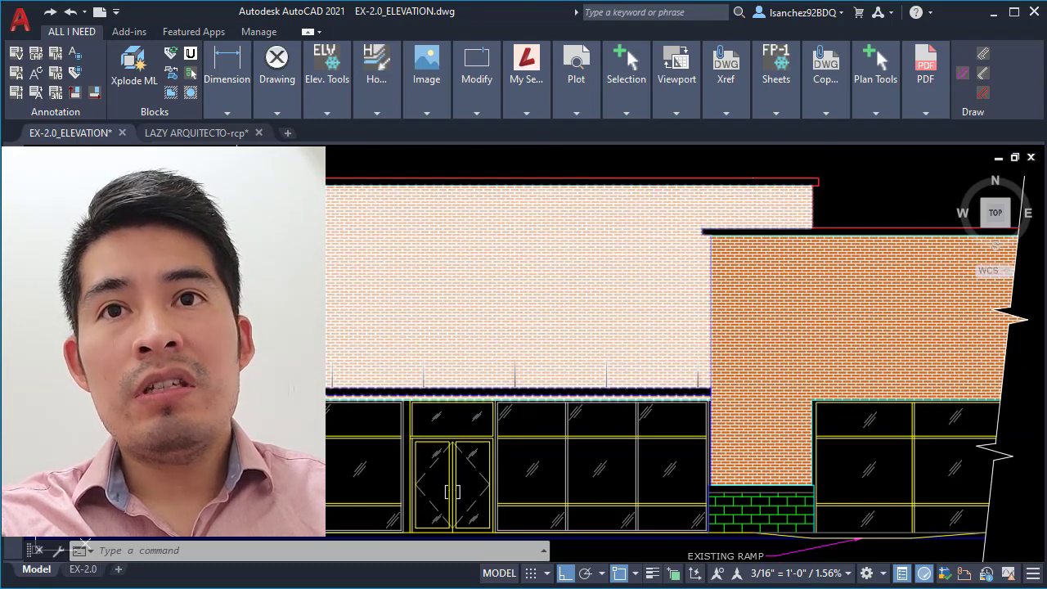
pyautogui.click(394, 267)
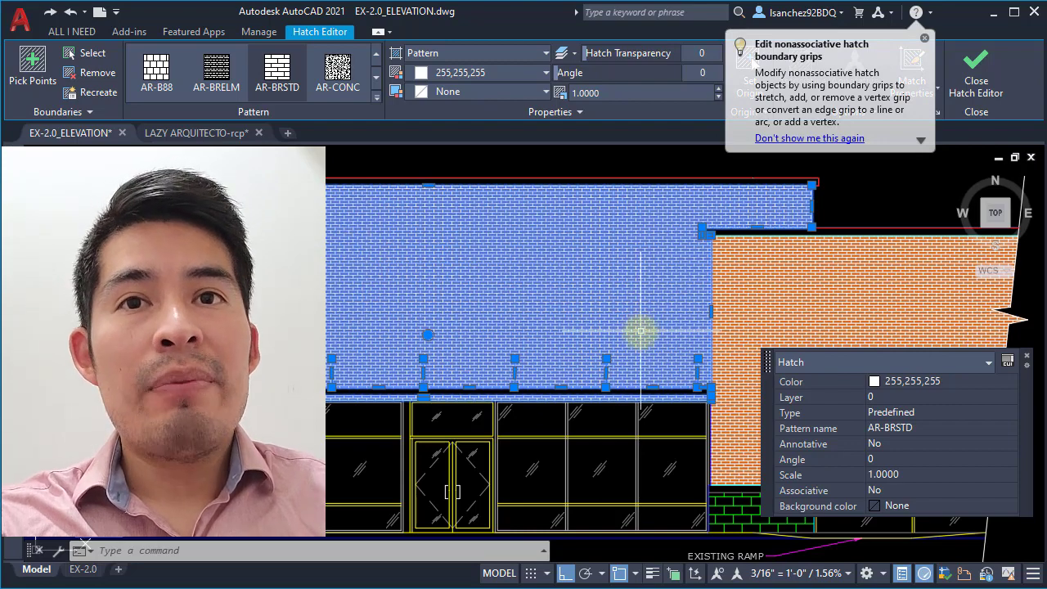
pyautogui.press('Escape')
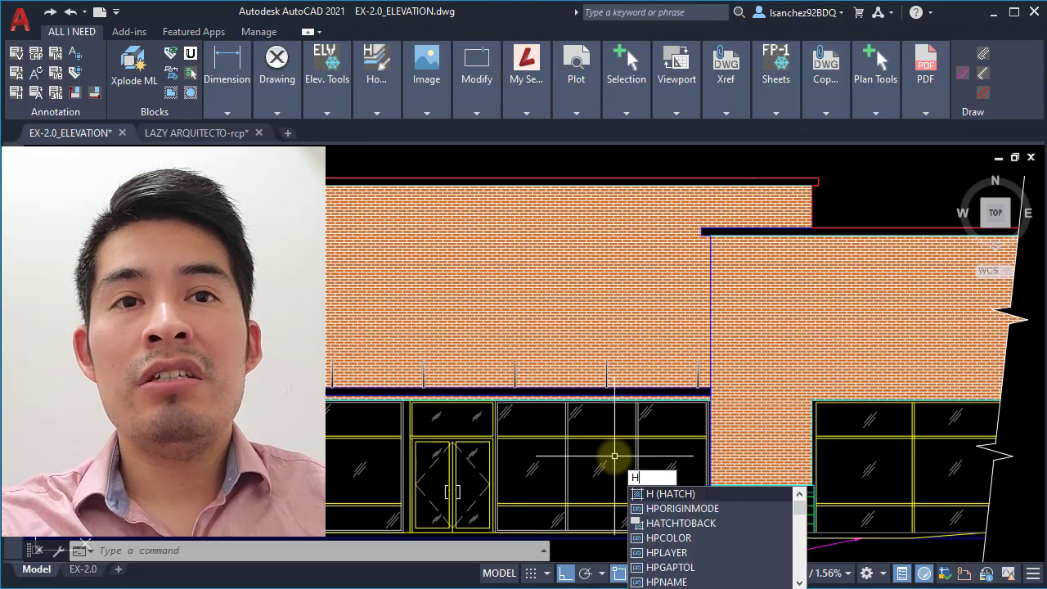
# Send all hatches in the drawing behind the other objects with HATCHTOBACK
pyautogui.write('B')
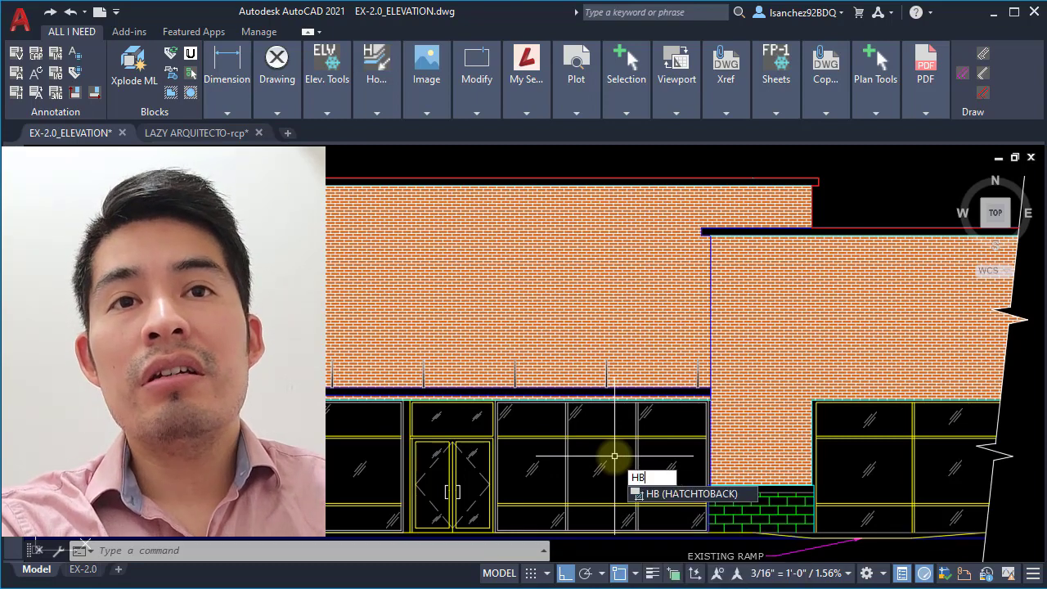
pyautogui.press('Return')
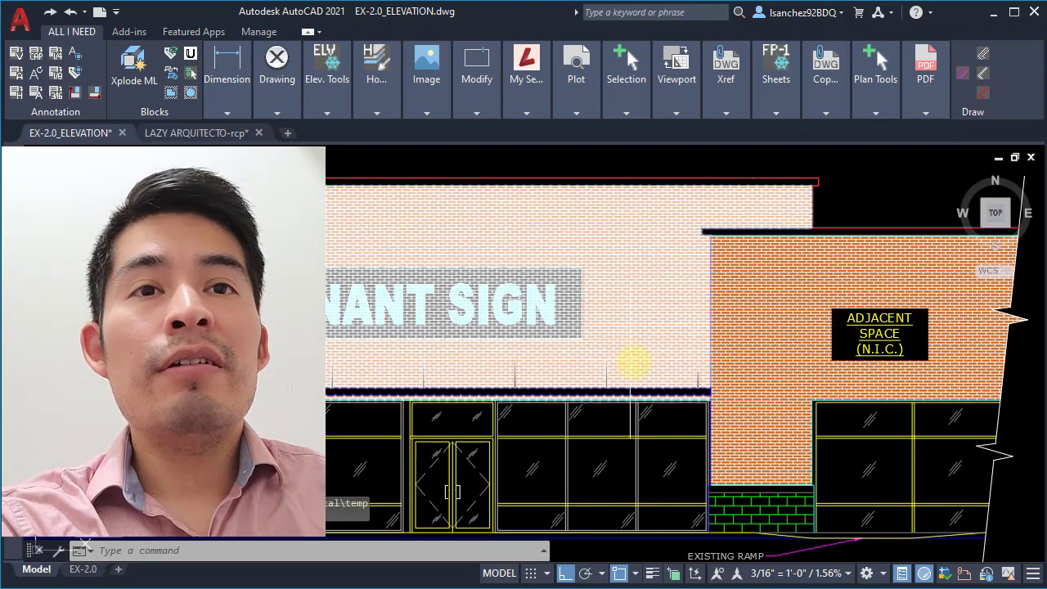
pyautogui.moveTo(734, 461)
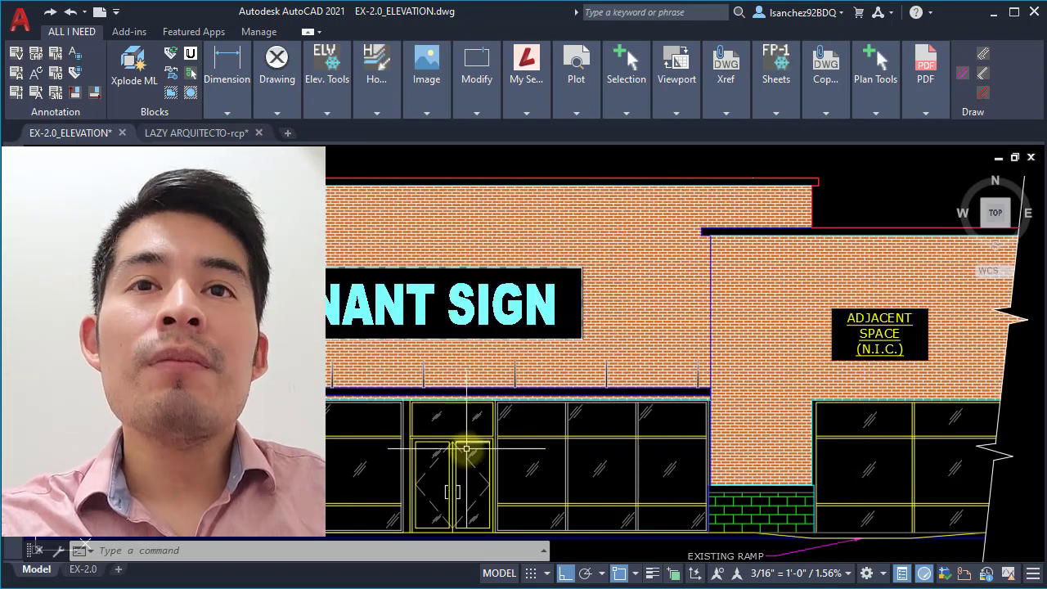
# Delete the green block hatch from the wall base above the existing ramp
pyautogui.moveTo(466, 449); pyautogui.dragTo(315, 349, button='middle')
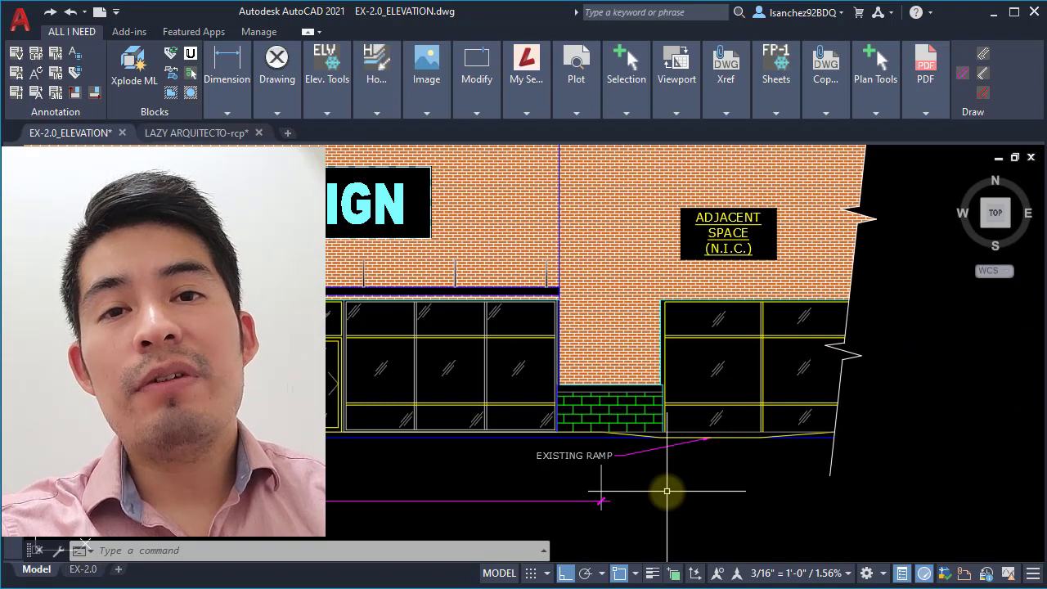
pyautogui.scroll(3, 643, 454)
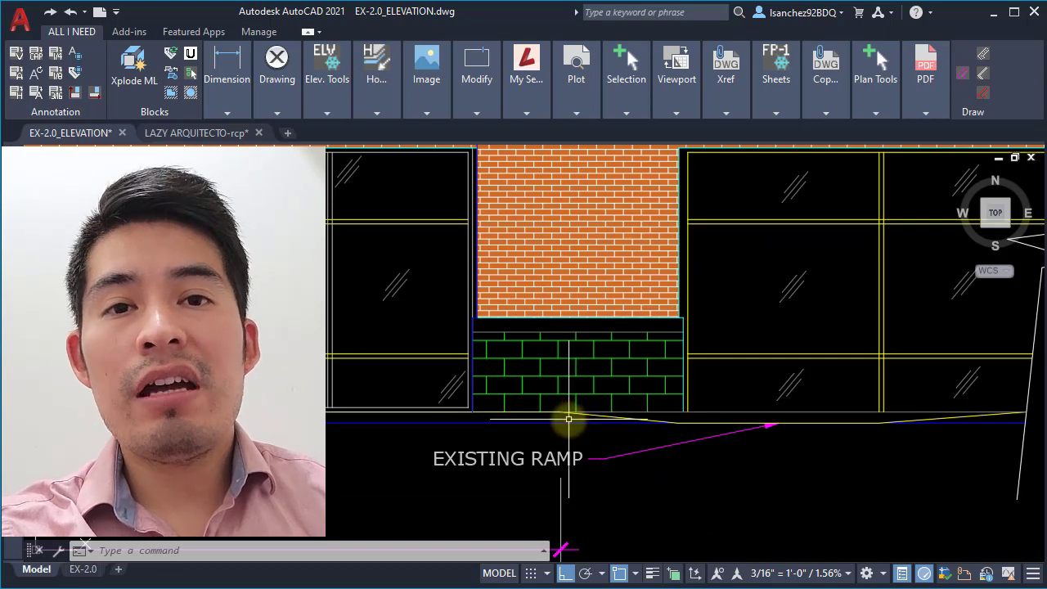
pyautogui.scroll(3, 569, 419)
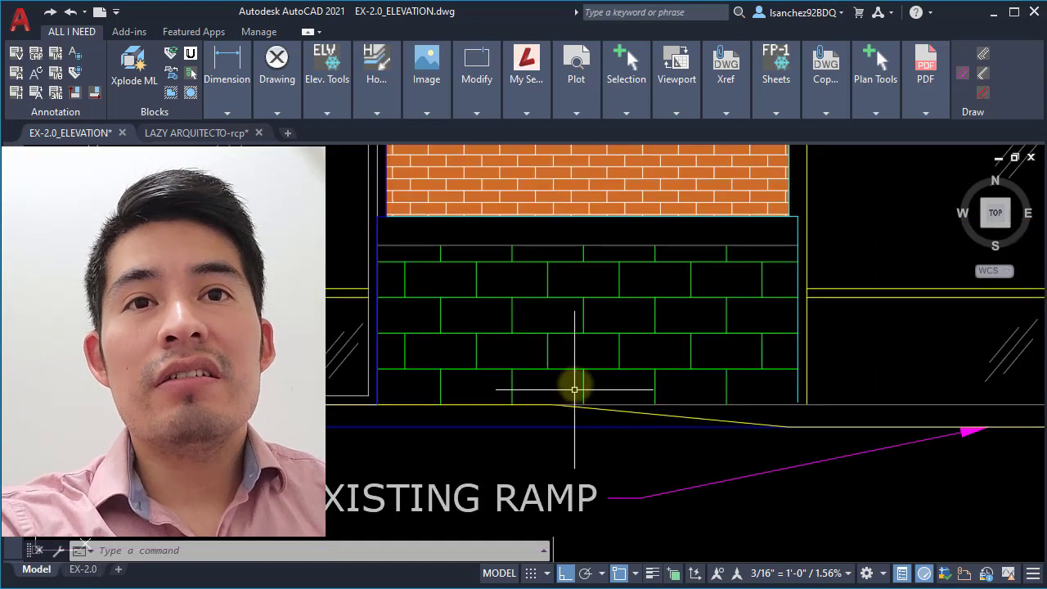
pyautogui.click(572, 380)
pyautogui.click(551, 334)
pyautogui.scroll(1, 558, 326)
pyautogui.press('Escape')
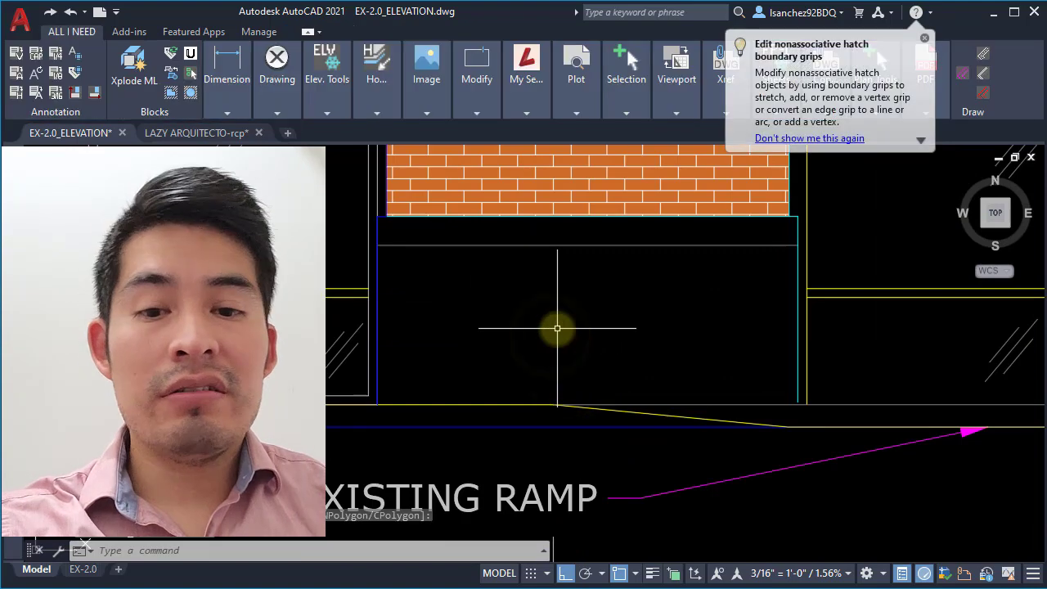
# Draw a circle of about 1 5/8" radius inside the lower-left corner of the empty wall base
pyautogui.scroll(-3, 557, 326)
pyautogui.write('c')
pyautogui.press('Return')
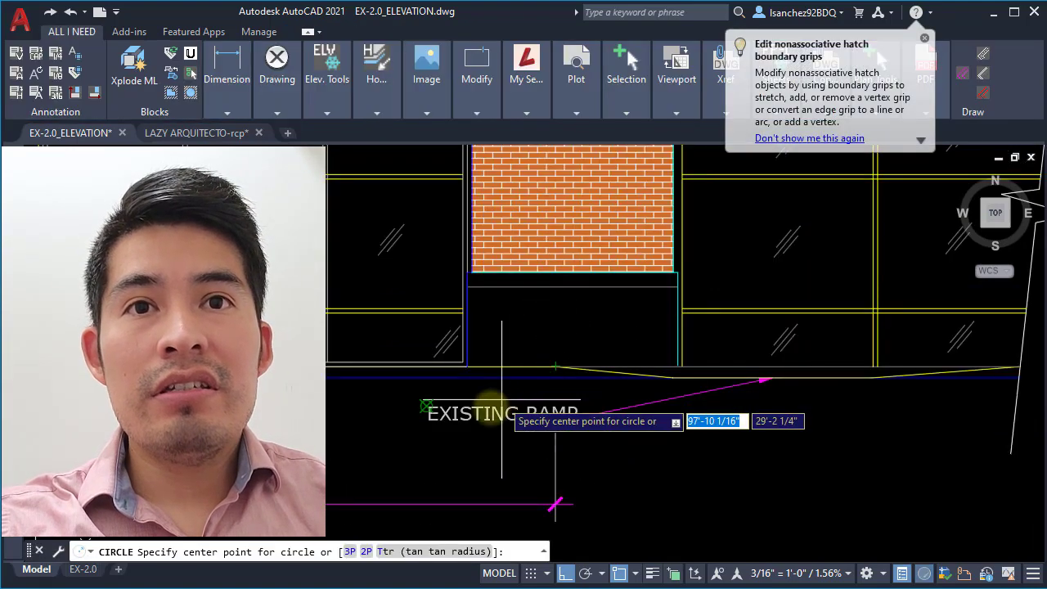
pyautogui.scroll(3, 479, 360)
pyautogui.click(471, 310)
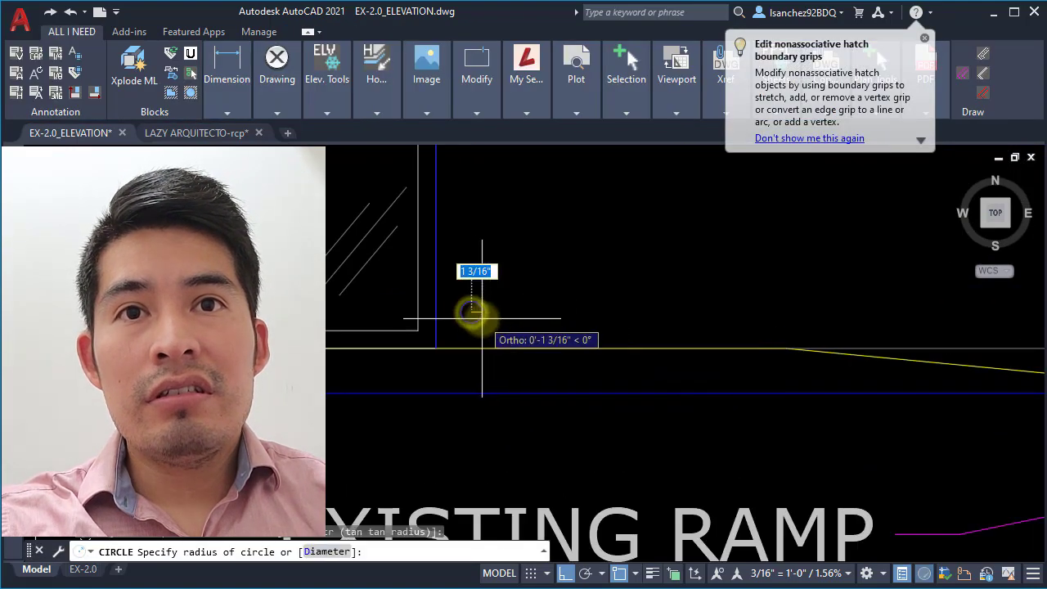
pyautogui.click(478, 298)
pyautogui.moveTo(491, 278); pyautogui.dragTo(485, 376, button='middle')
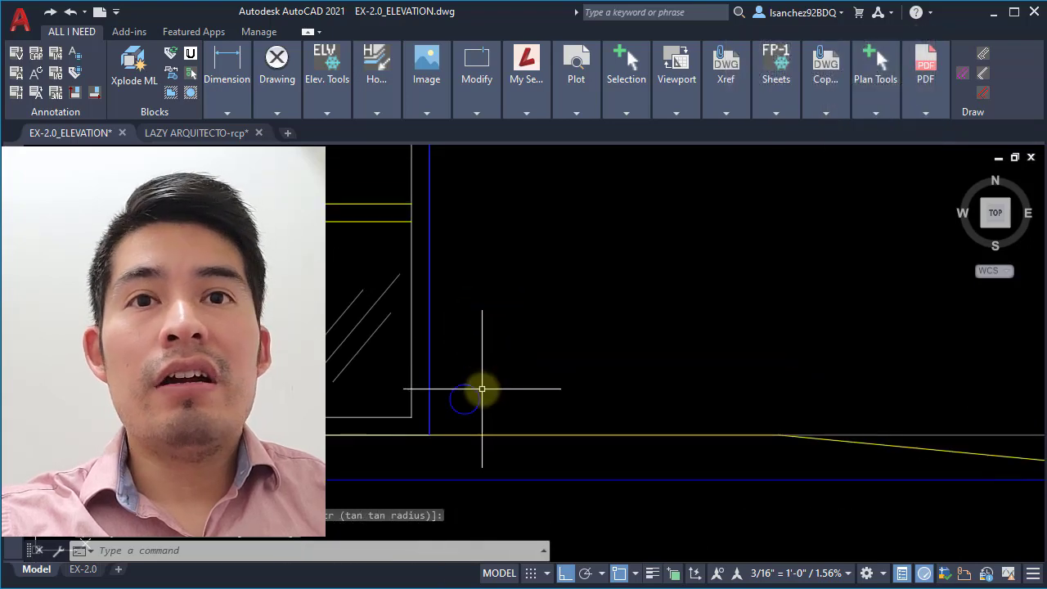
# Convert the small circle into a block named CIRCLE with its base point at the circle's center
pyautogui.click(478, 393)
pyautogui.write('BLOCK')
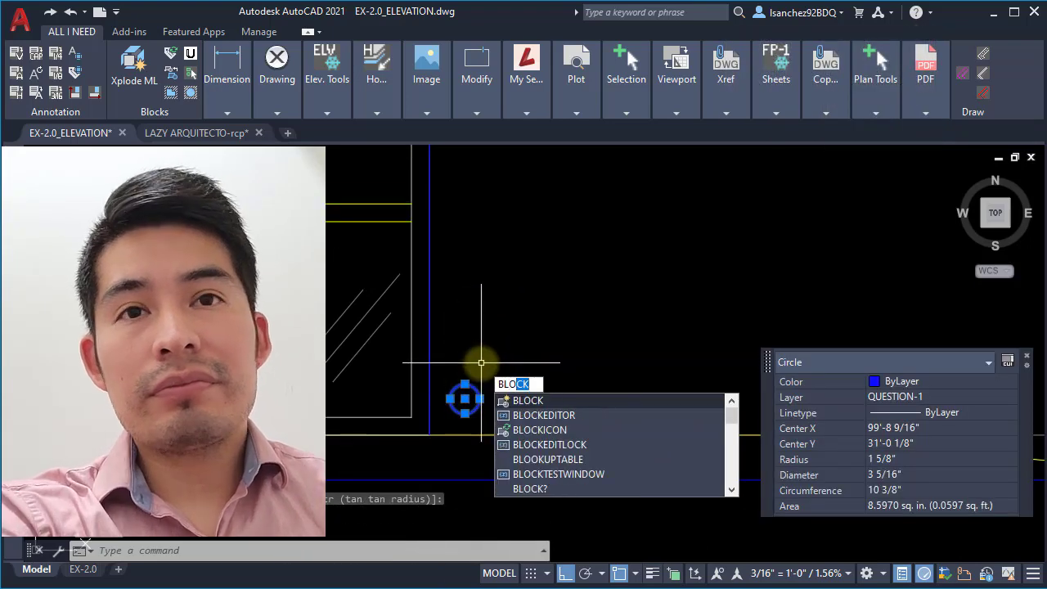
pyautogui.press('Return')
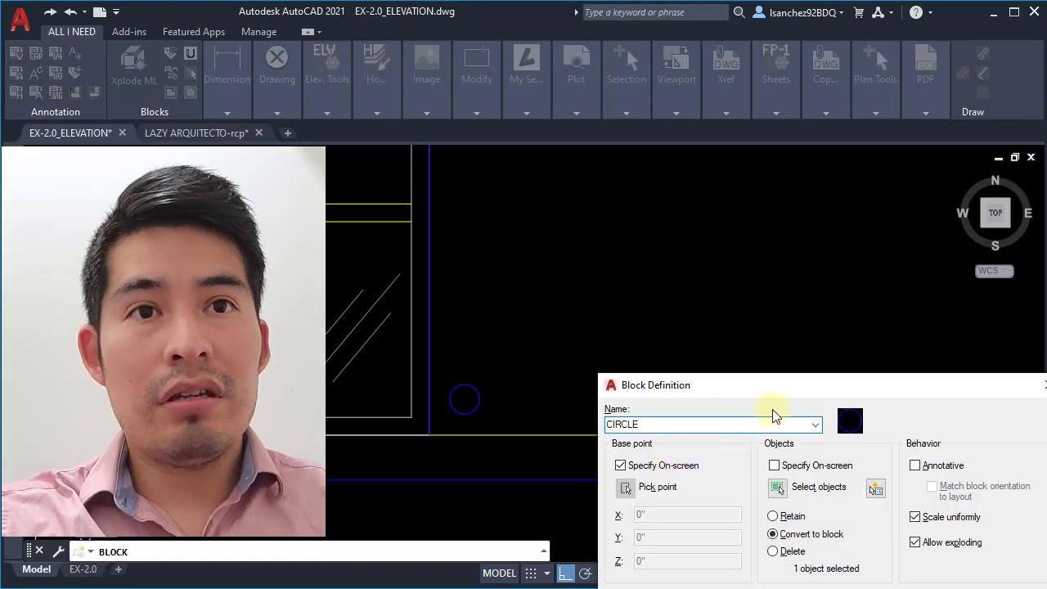
pyautogui.moveTo(763, 387); pyautogui.dragTo(546, 245)
pyautogui.click(666, 533)
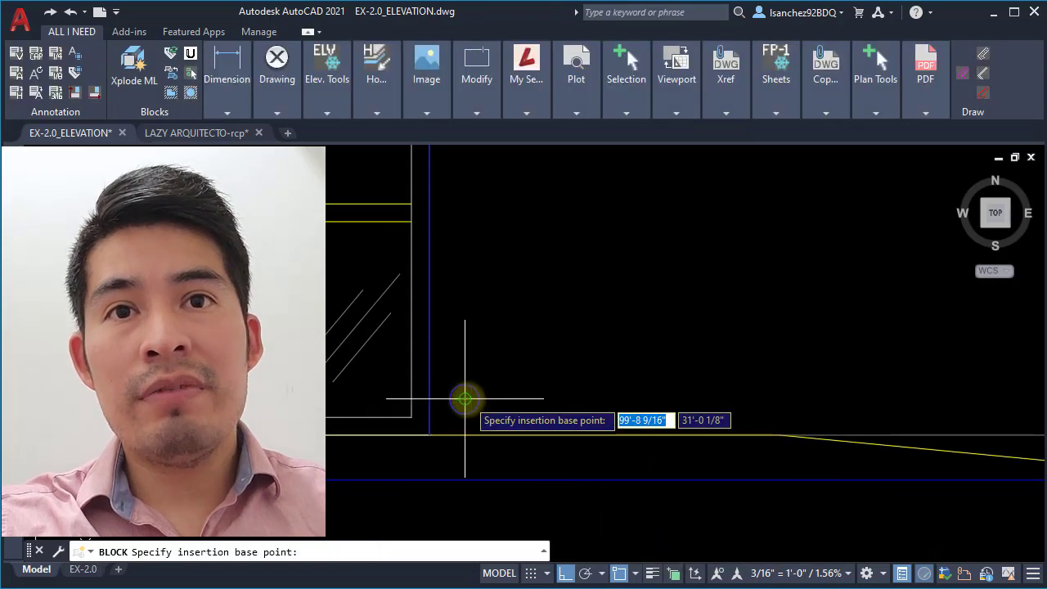
pyautogui.click(465, 400)
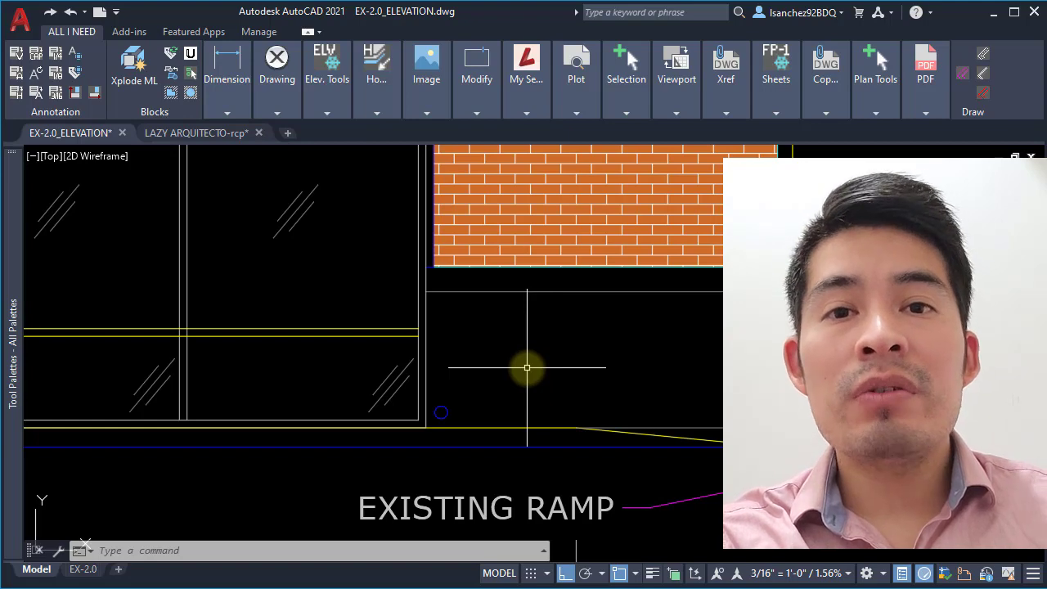
# Delete the circle block from the lower-left corner of the wall base
pyautogui.scroll(3, 454, 411)
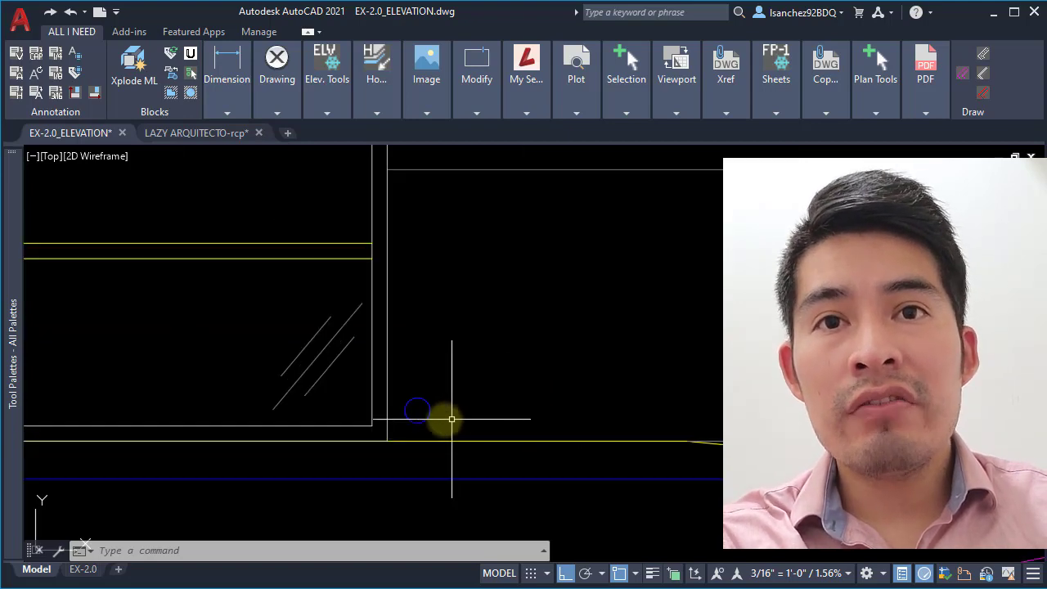
pyautogui.click(441, 421)
pyautogui.click(424, 391)
pyautogui.press('Delete')
pyautogui.moveTo(445, 385); pyautogui.dragTo(392, 413, button='middle')
# Run SUPERHATCH with the CIRCLE block, placing it in the wall base's lower-left corner at scale 1 and rotation 0, and accept the placement
pyautogui.write('SUPERHATCH')
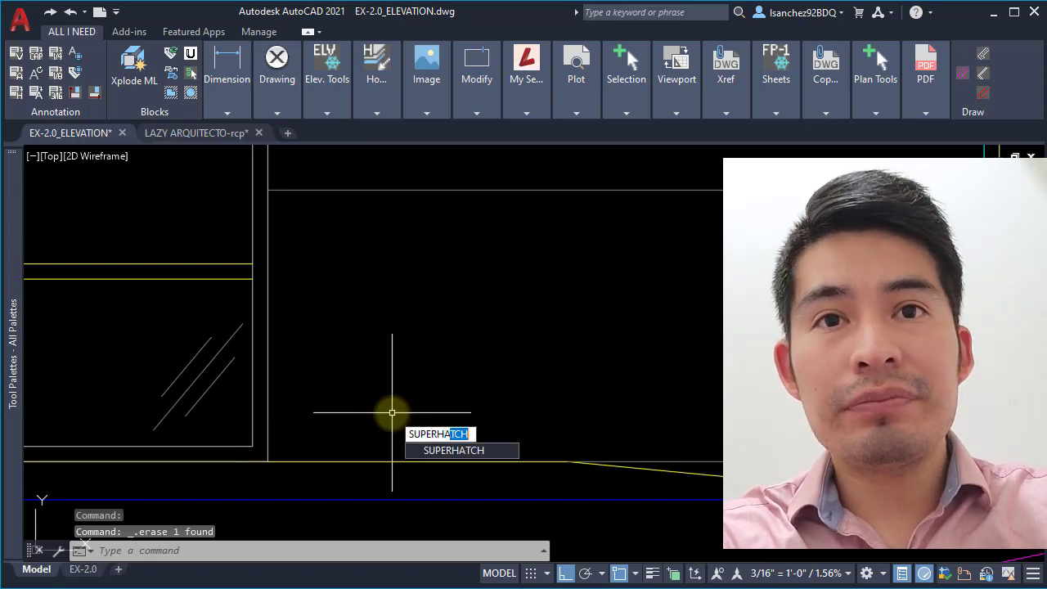
pyautogui.press('Return')
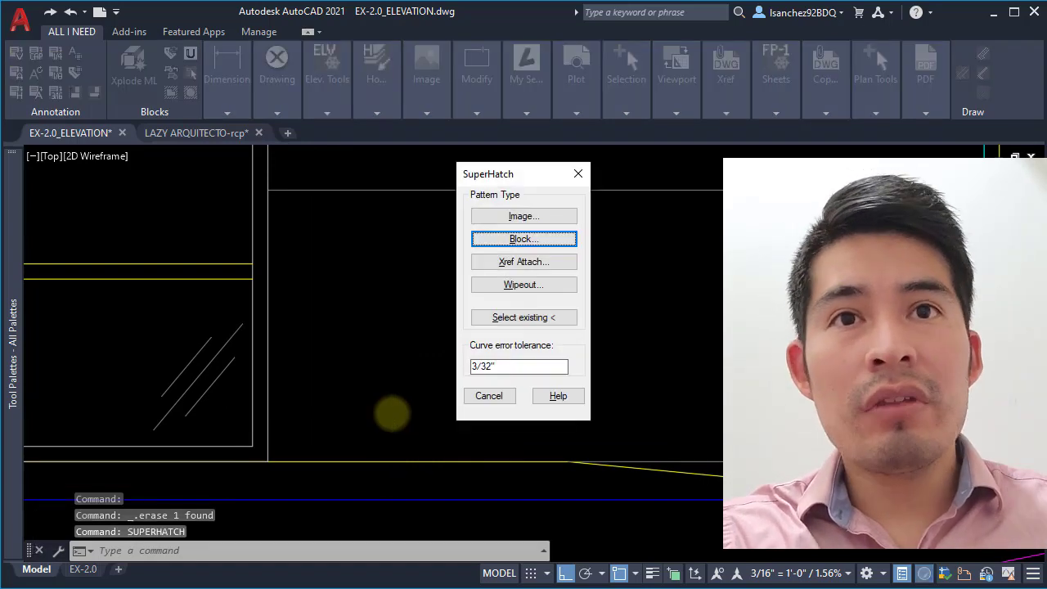
pyautogui.click(518, 238)
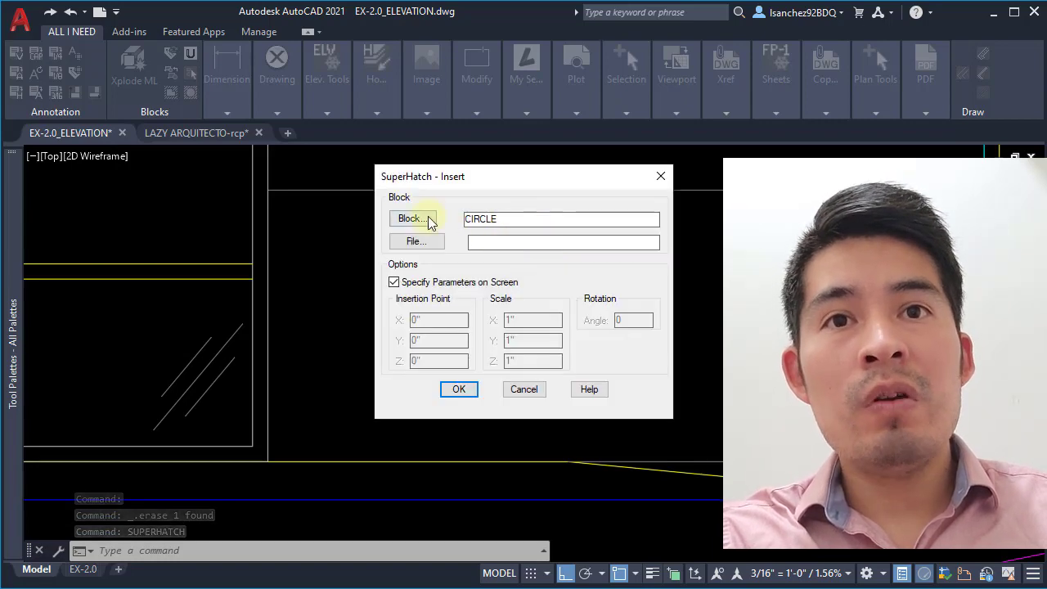
pyautogui.click(459, 390)
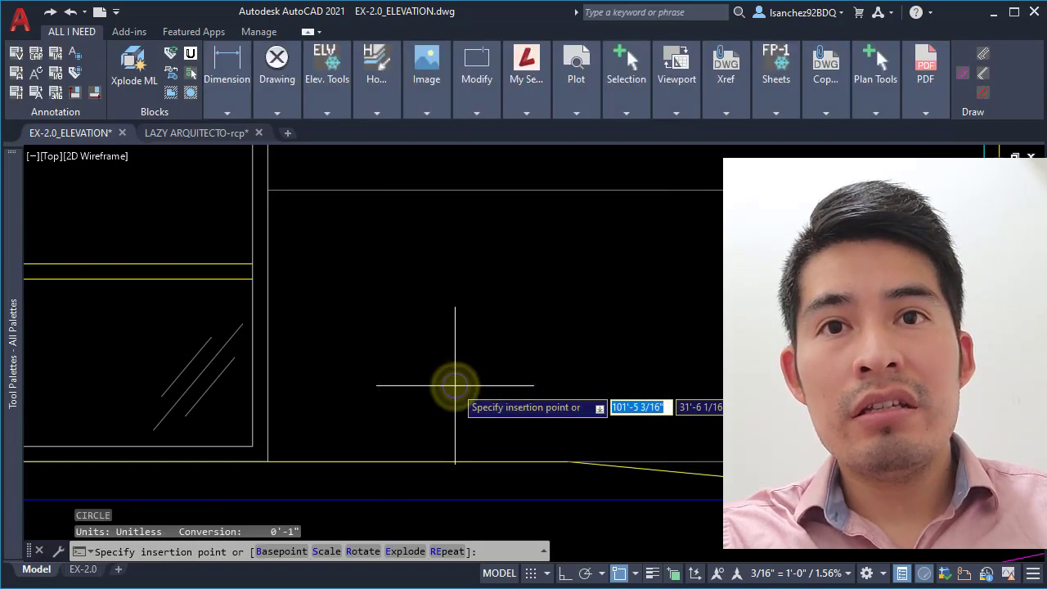
pyautogui.click(283, 444)
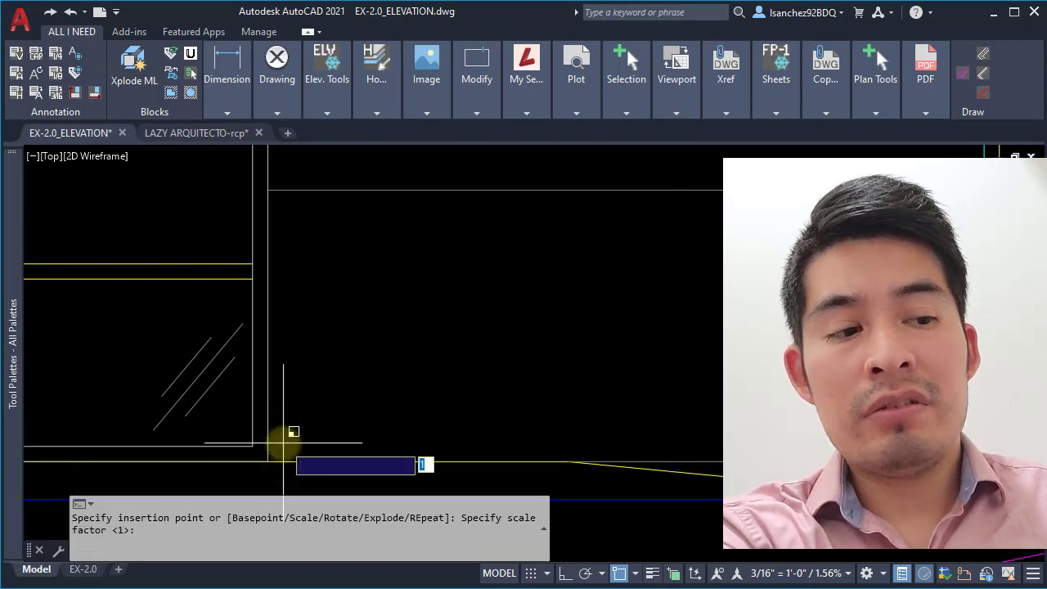
pyautogui.press('Return')
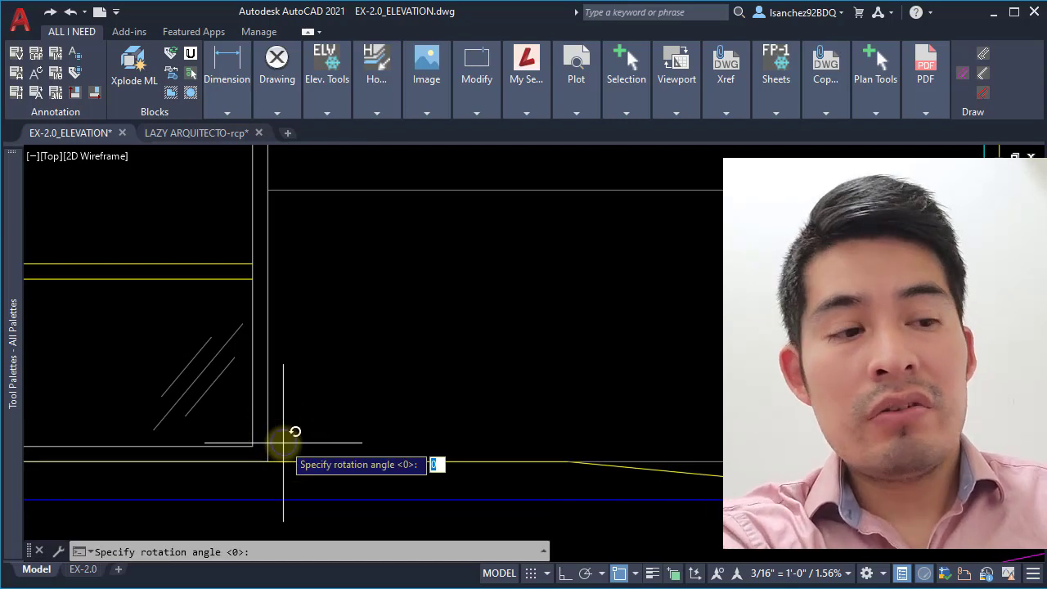
pyautogui.press('Return')
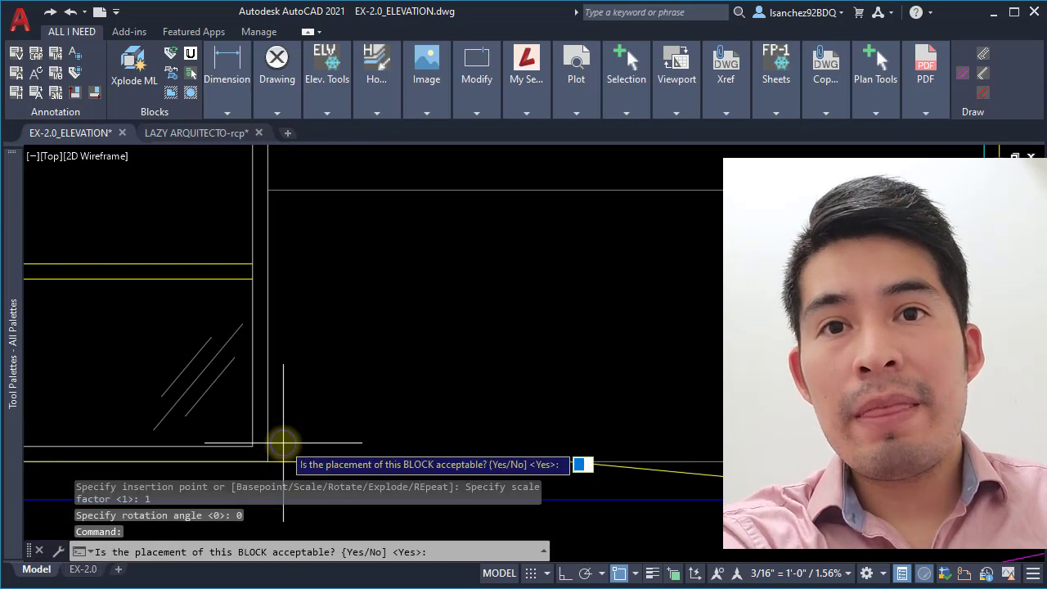
pyautogui.write('Y')
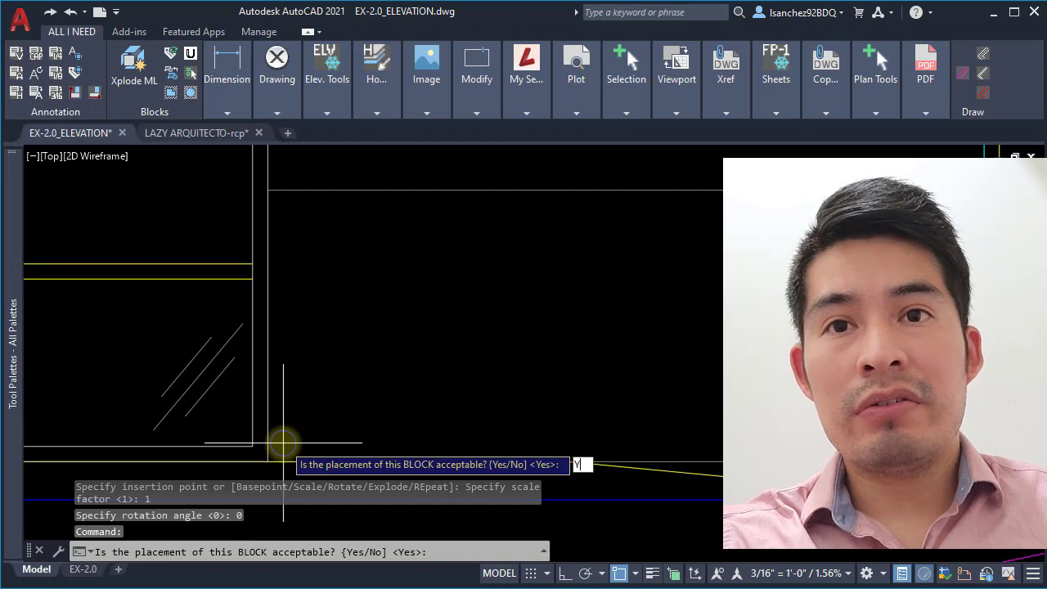
pyautogui.write('ES')
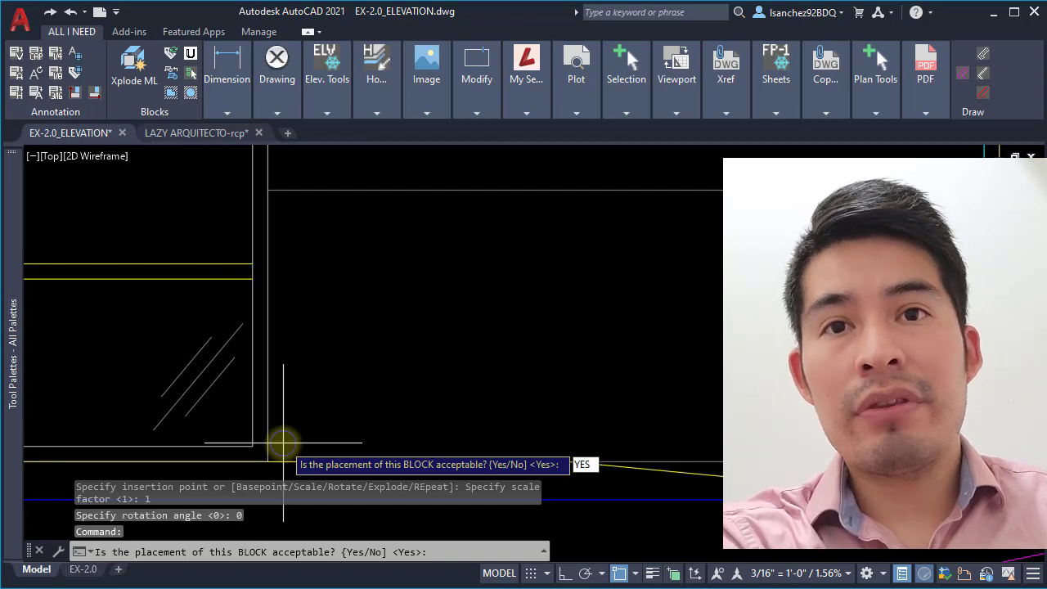
pyautogui.press('Return')
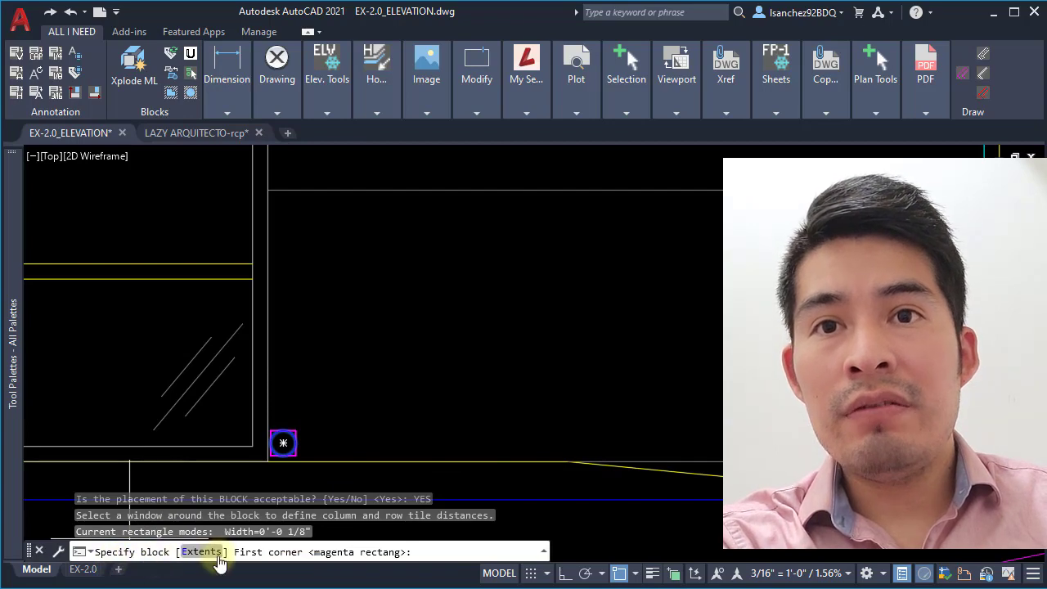
# Define the SuperHatch tile spacing with the magenta rectangle around the circle and accept it
pyautogui.scroll(5, 277, 460)
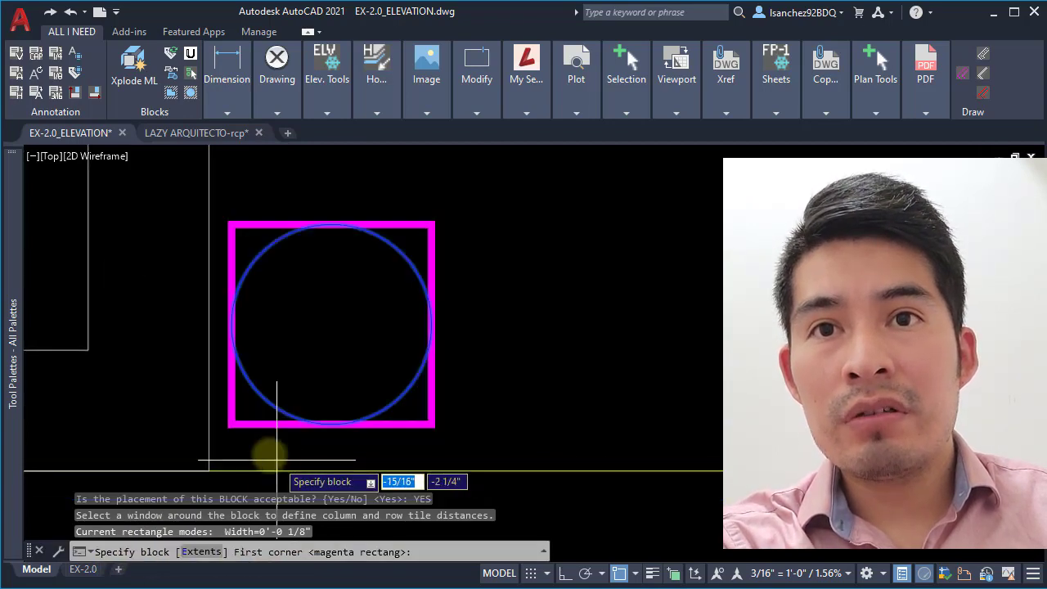
pyautogui.click(229, 426)
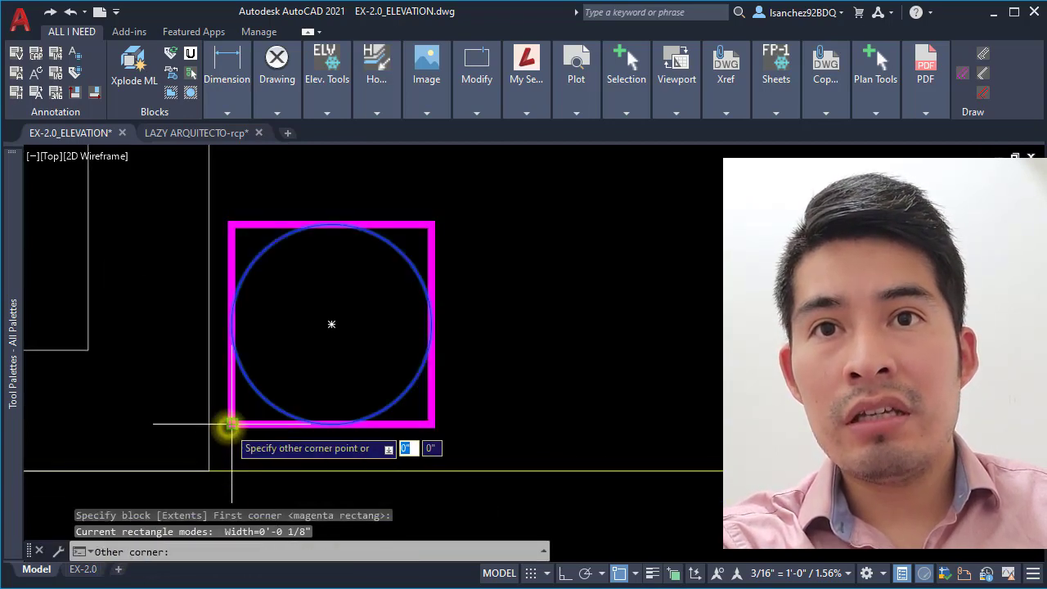
pyautogui.click(435, 218)
pyautogui.scroll(-6, 445, 291)
pyautogui.scroll(-3, 445, 292)
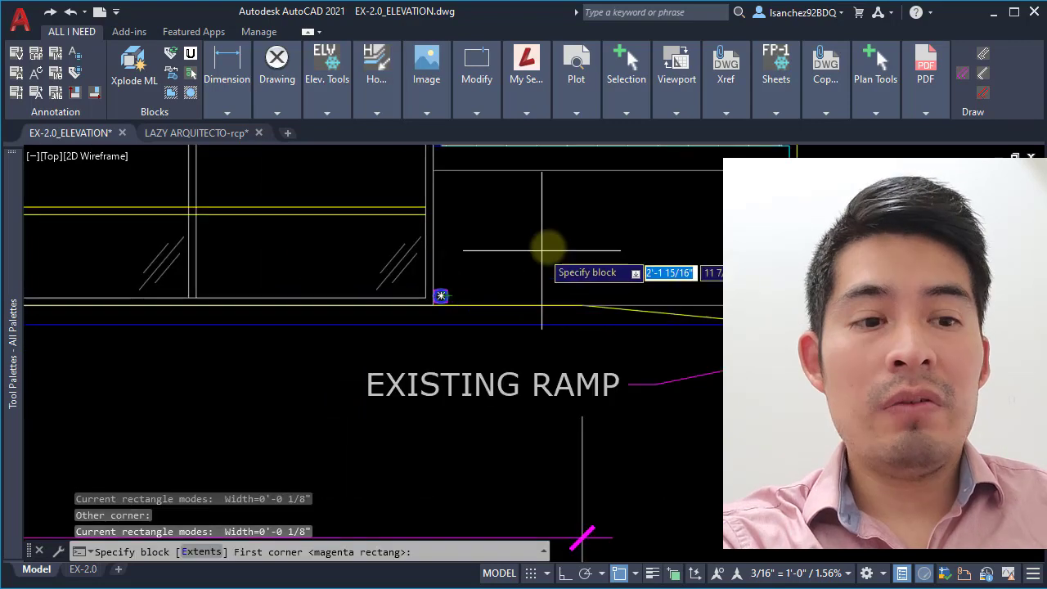
pyautogui.press('Return')
pyautogui.moveTo(567, 242); pyautogui.dragTo(507, 302, button='middle')
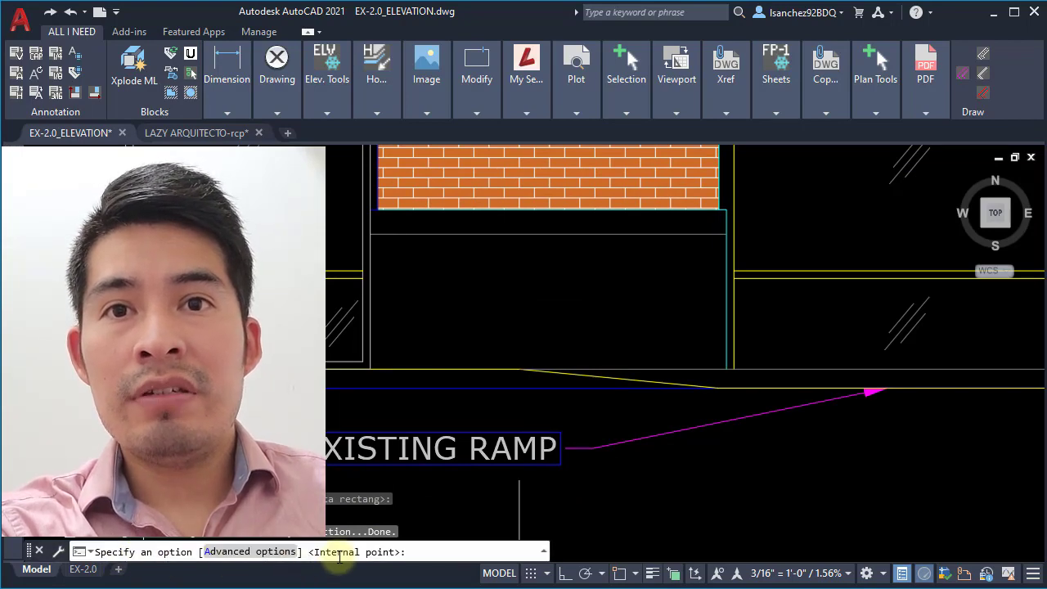
# Apply the SuperHatch circle pattern inside the empty wall base below the orange brick and accept it
pyautogui.click(539, 303)
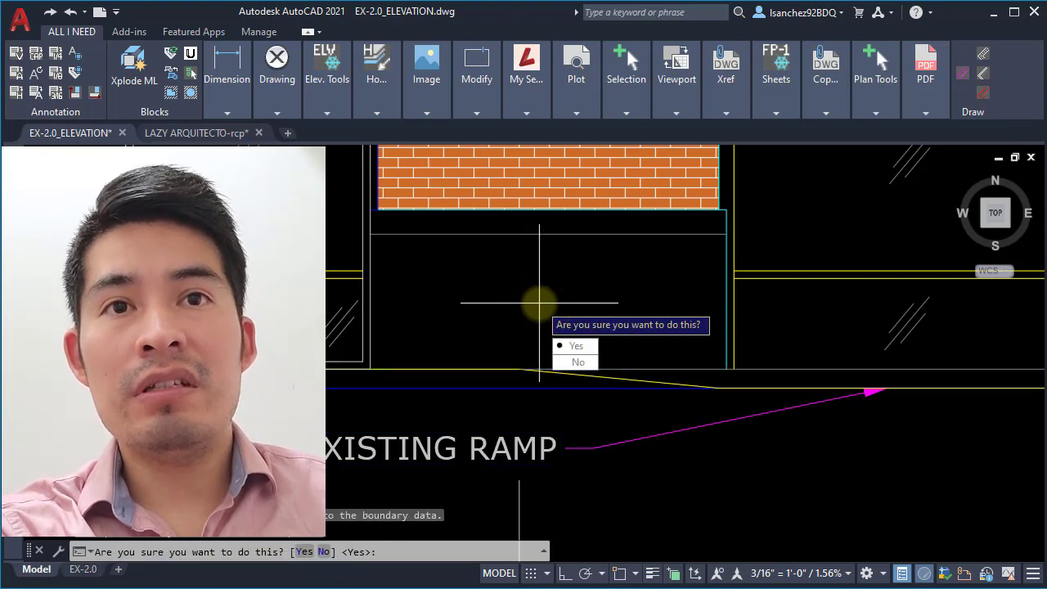
pyautogui.press('Return')
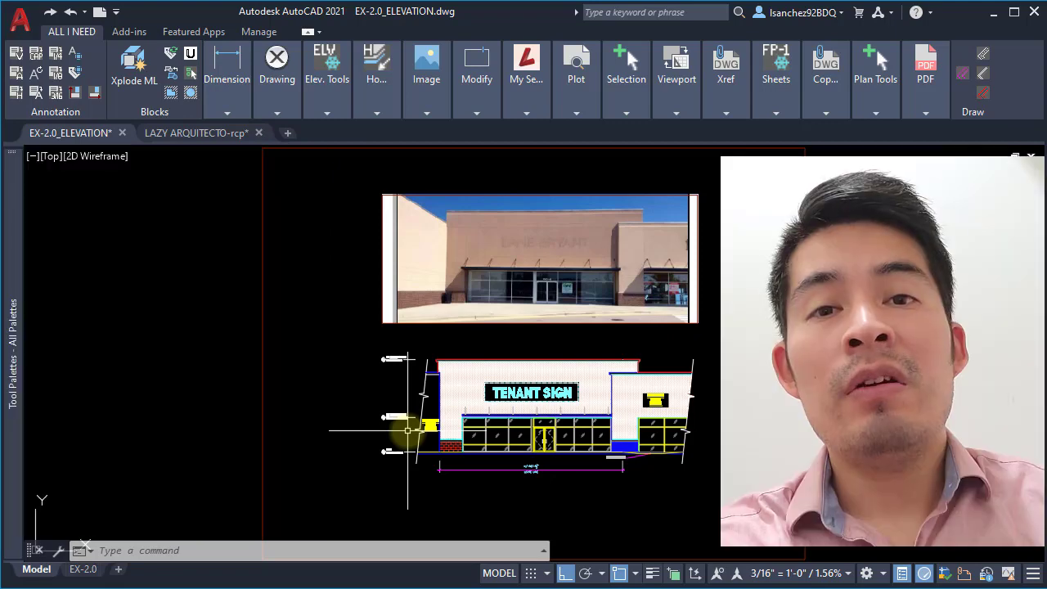
# Toggle the Tool Palettes off and on again, and keep them expanded with the hatch tools showing
pyautogui.click(407, 432)
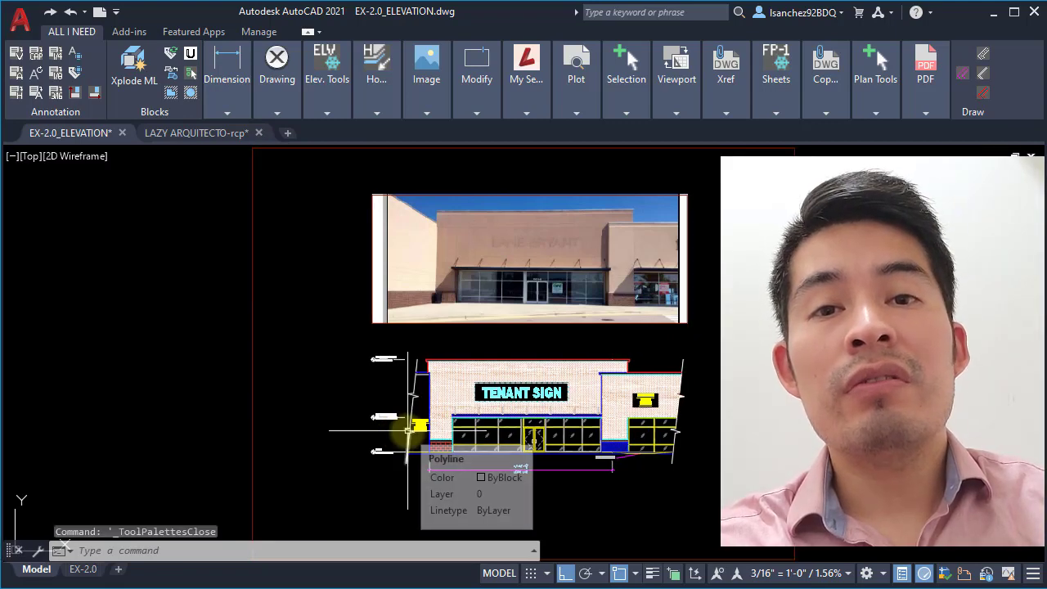
pyautogui.hotkey('ctrl', '3')
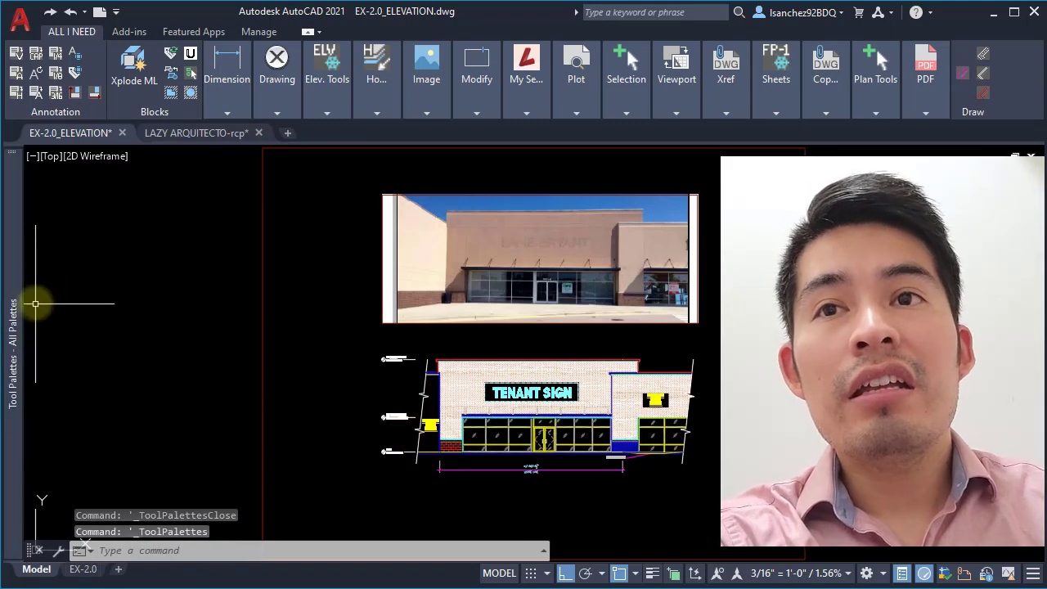
pyautogui.moveTo(14, 268)
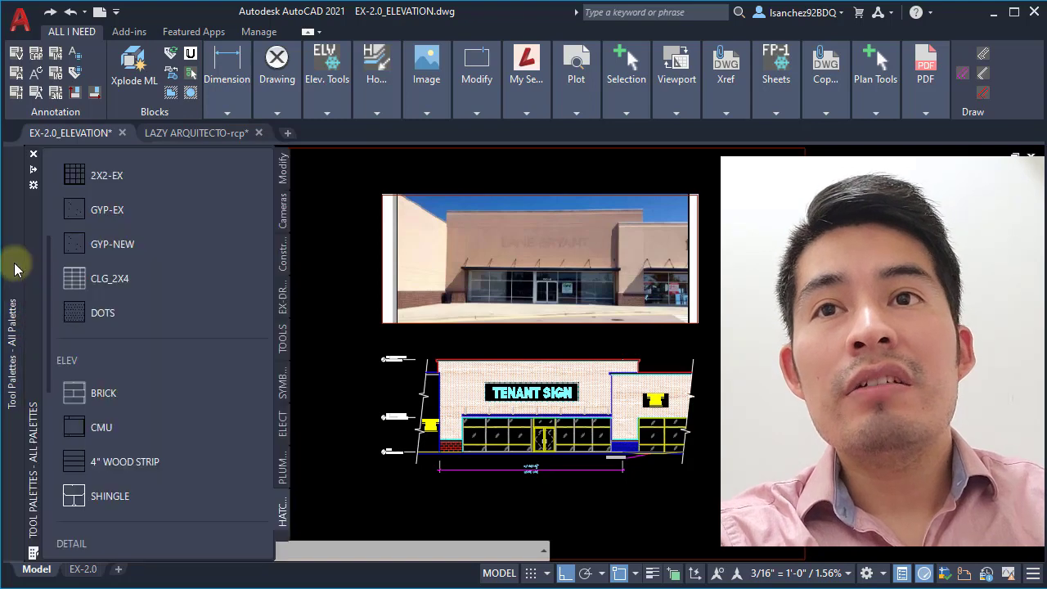
pyautogui.click(36, 170)
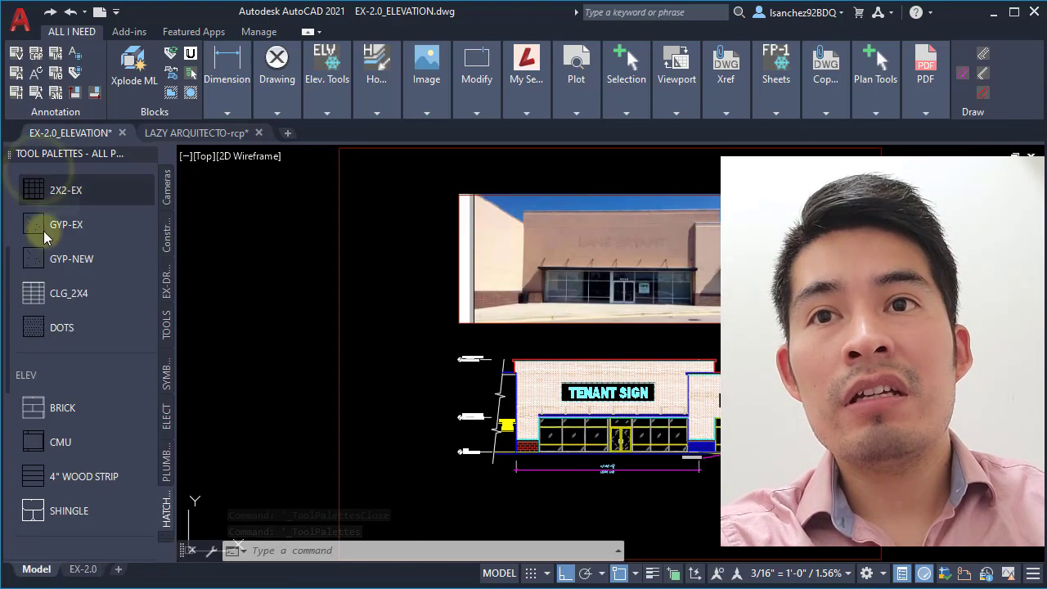
# Delete the red AR-B816 brick hatch from the wall base beside the ADJACENT SPACE note
pyautogui.scroll(3, 596, 453)
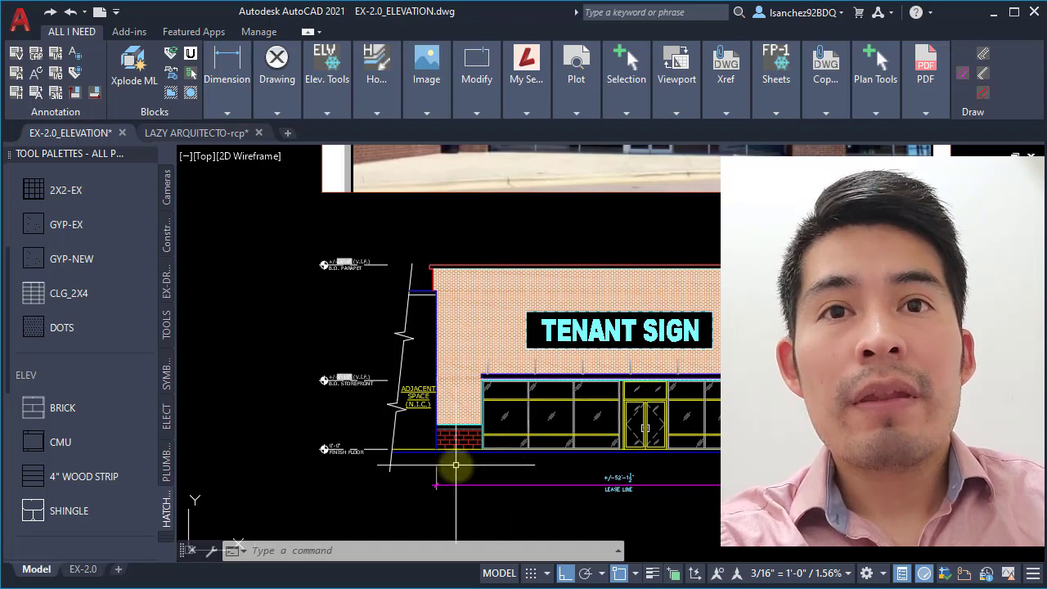
pyautogui.scroll(4, 451, 460)
pyautogui.click(513, 415)
pyautogui.click(479, 379)
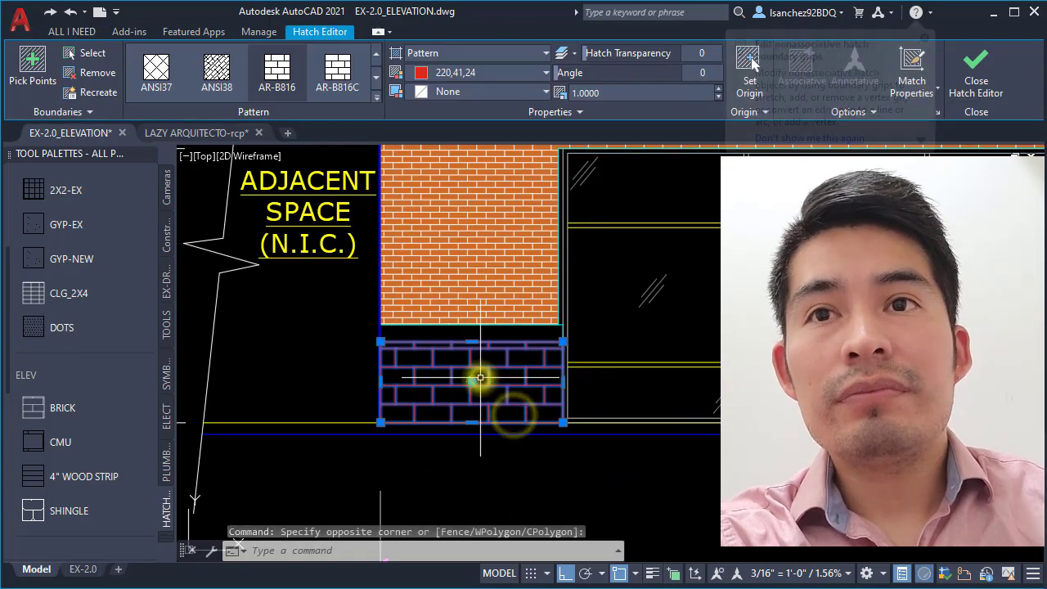
pyautogui.press('Delete')
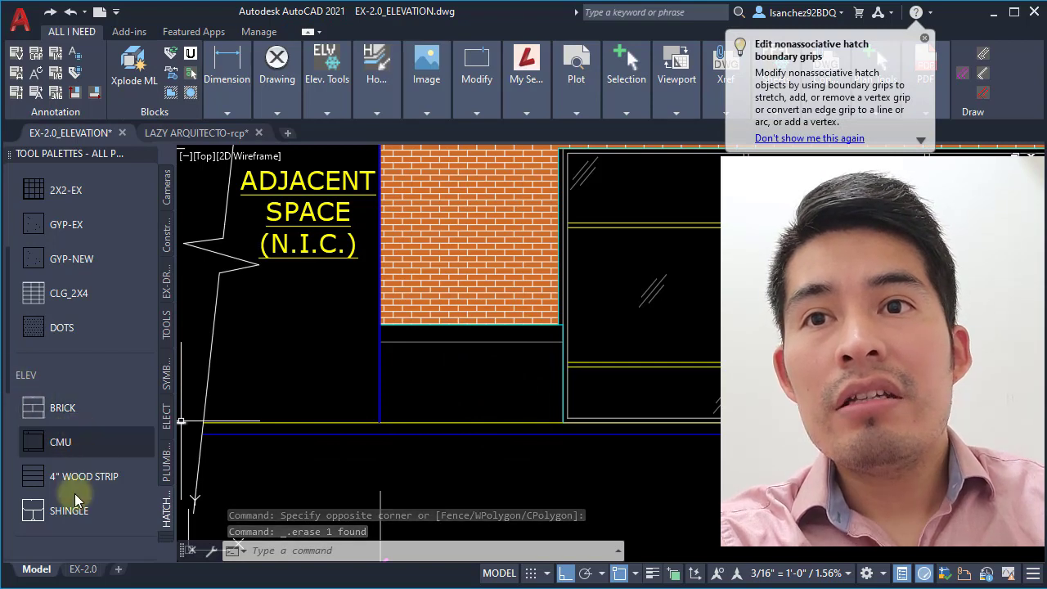
# Fill the emptied wall base with the BRICK hatch tool from the ELEV group and check the resulting hatch's fit
pyautogui.click(53, 411)
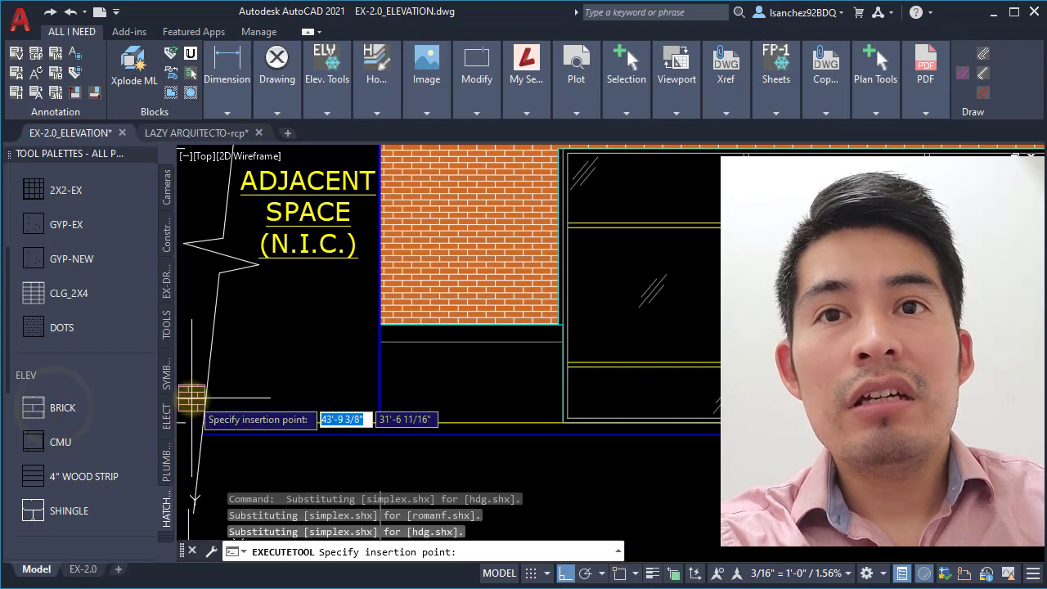
pyautogui.click(417, 400)
pyautogui.scroll(3, 431, 400)
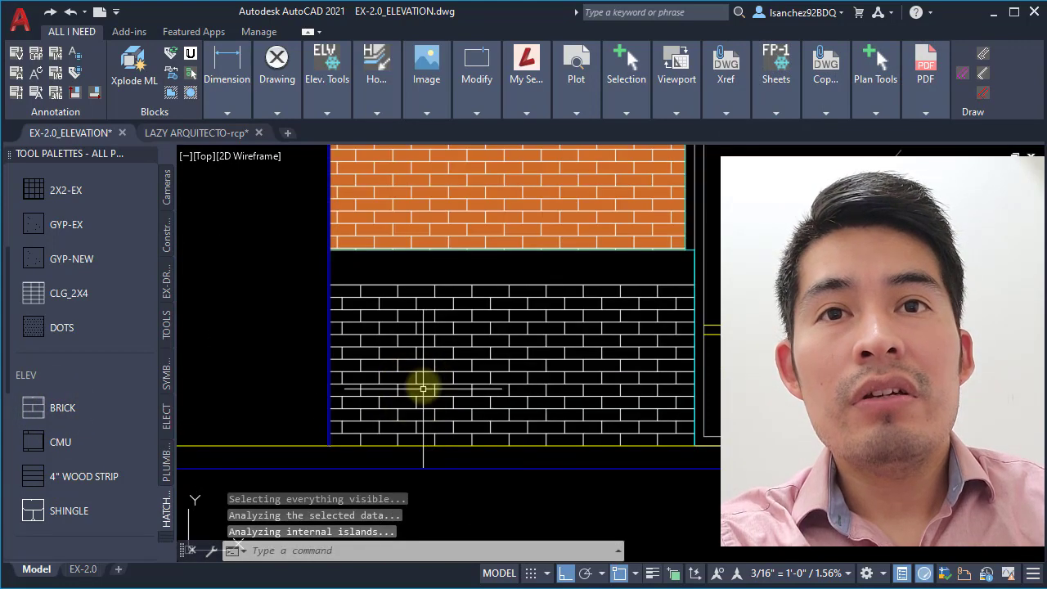
pyautogui.click(423, 384)
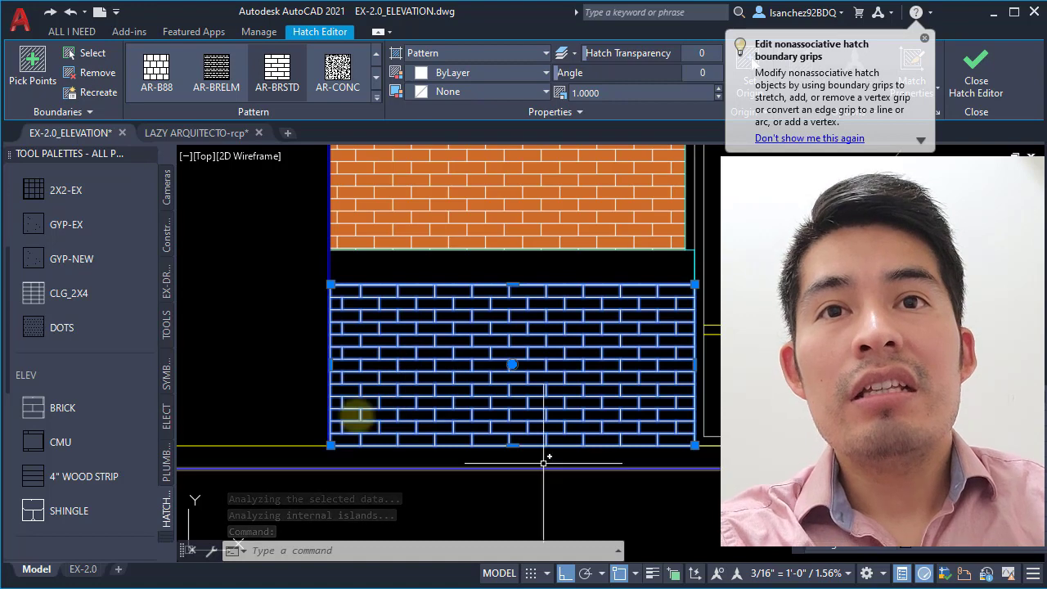
pyautogui.scroll(3, 378, 403)
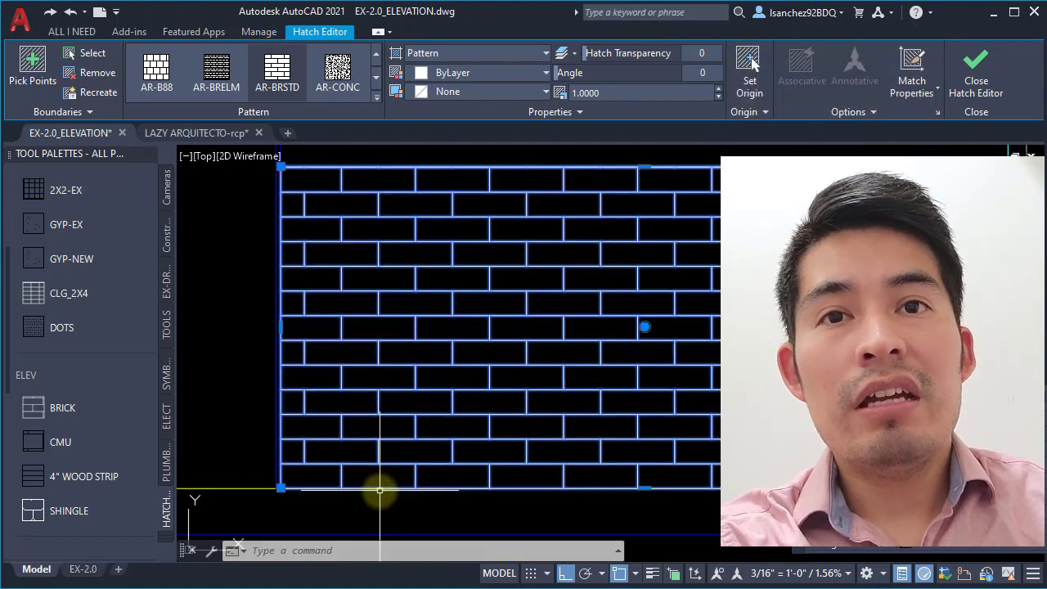
pyautogui.scroll(-3, 353, 456)
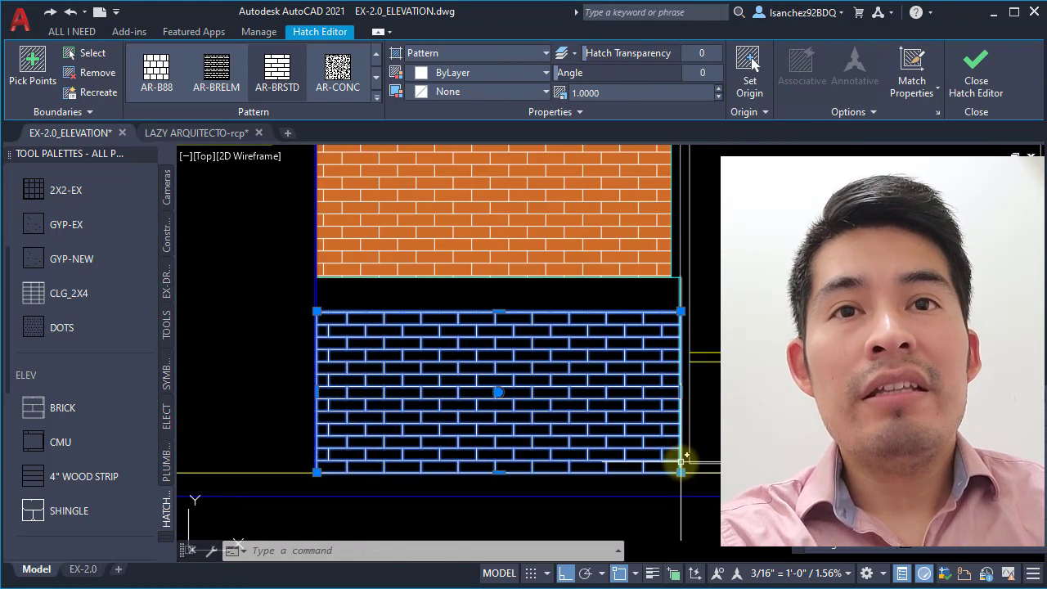
pyautogui.press('Escape')
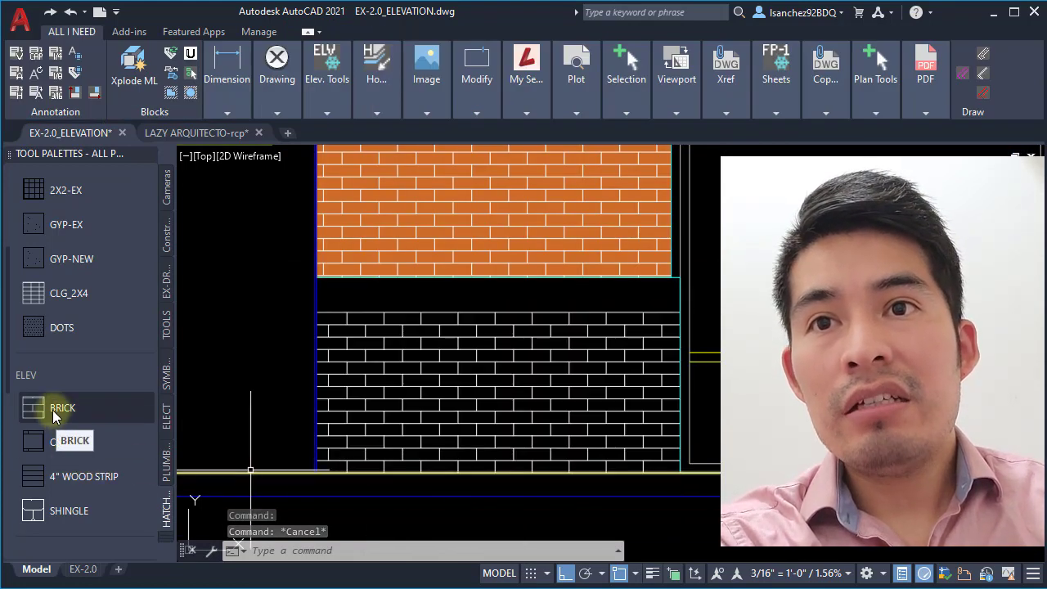
# Examine the BRICK tool's pattern and general properties, including its scale, color and layer, without changing them
pyautogui.rightClick(55, 410)
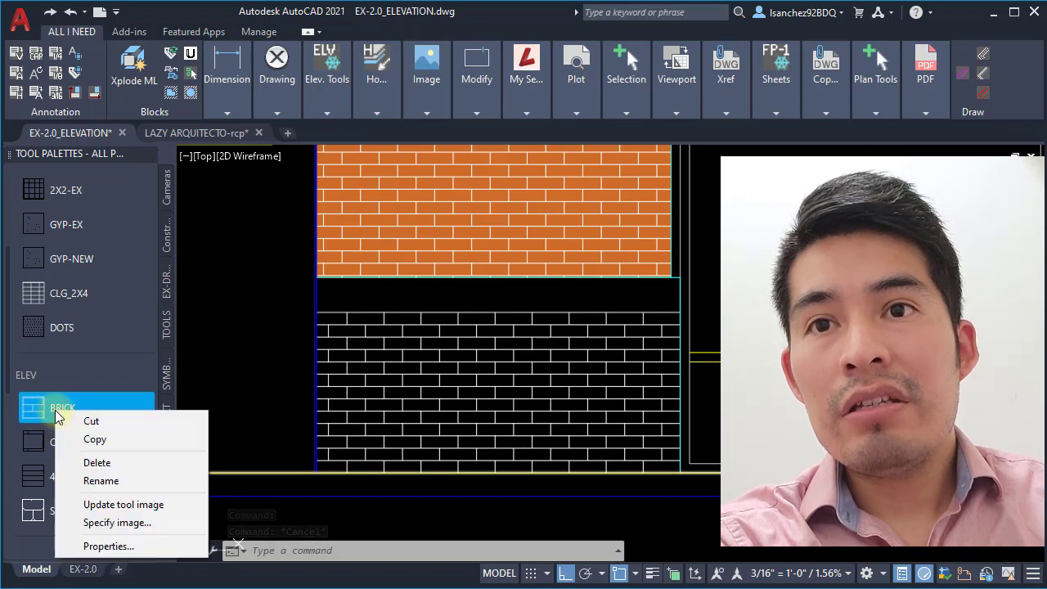
pyautogui.click(90, 545)
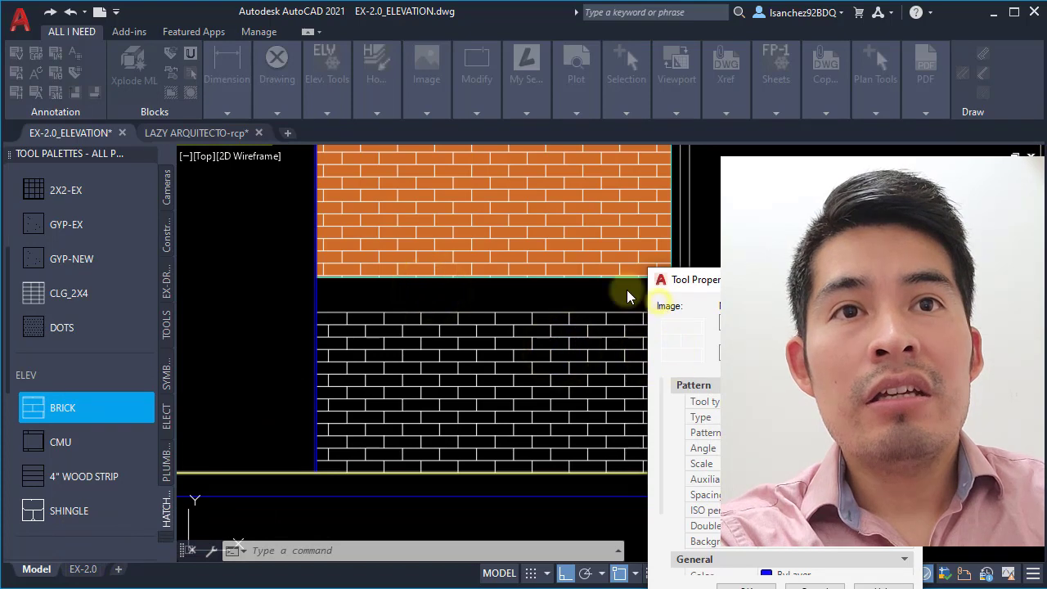
pyautogui.moveTo(677, 278); pyautogui.dragTo(401, 185)
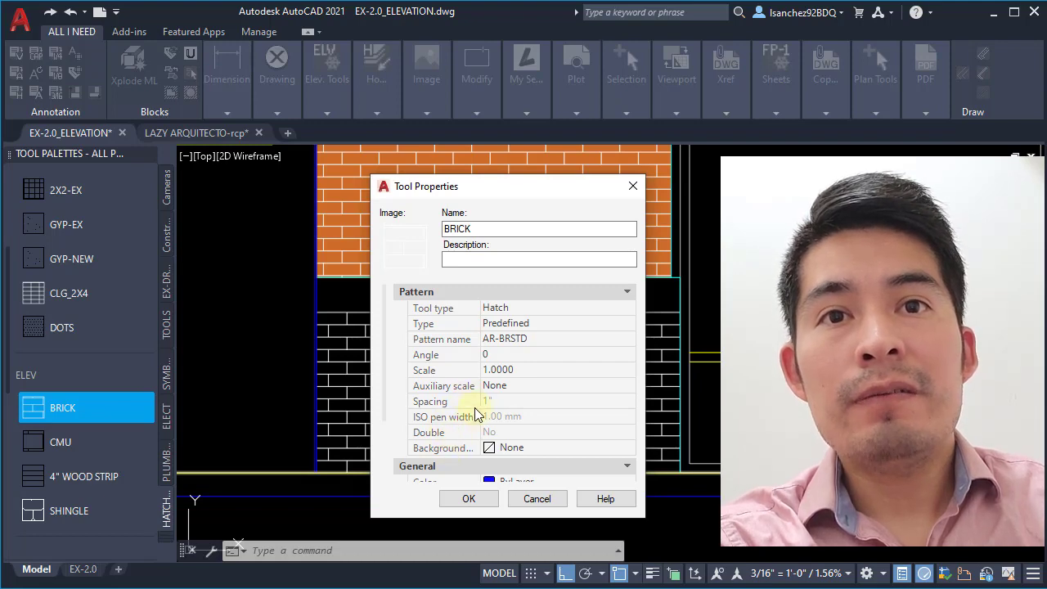
pyautogui.scroll(-2, 525, 454)
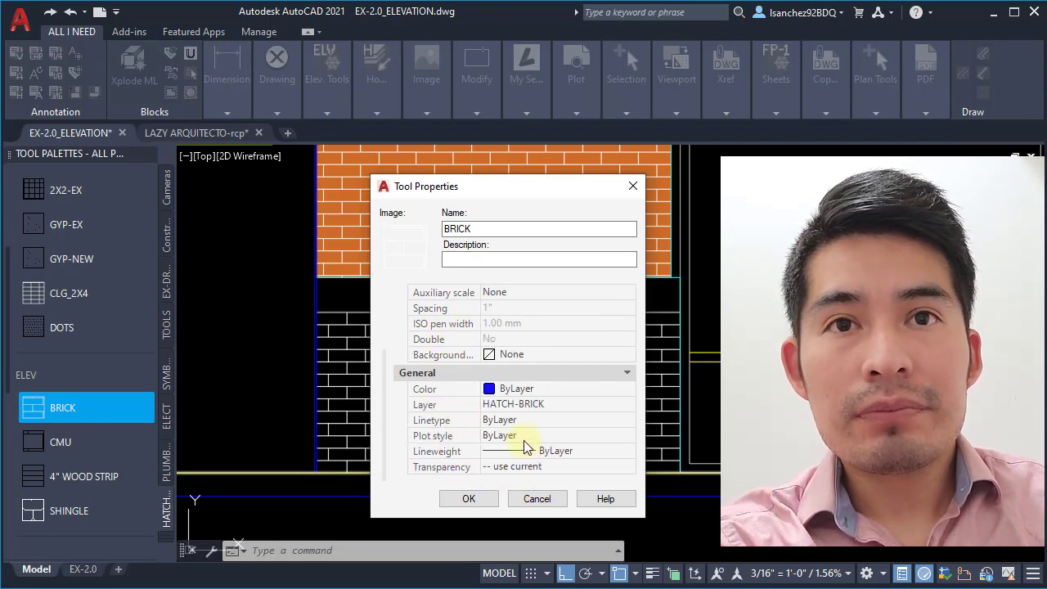
pyautogui.click(536, 500)
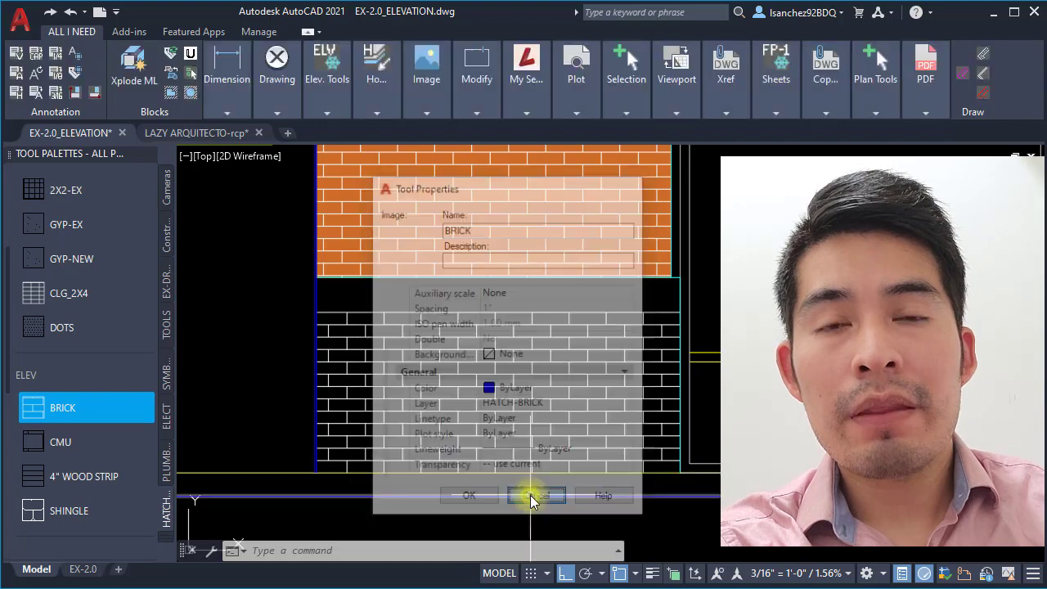
# Add the wall base's brick hatch to the hatch palette as a new tool below STANDING_SEAM in the ROOF group
pyautogui.scroll(-1, 451, 398)
pyautogui.moveTo(451, 397); pyautogui.dragTo(491, 354, button='middle')
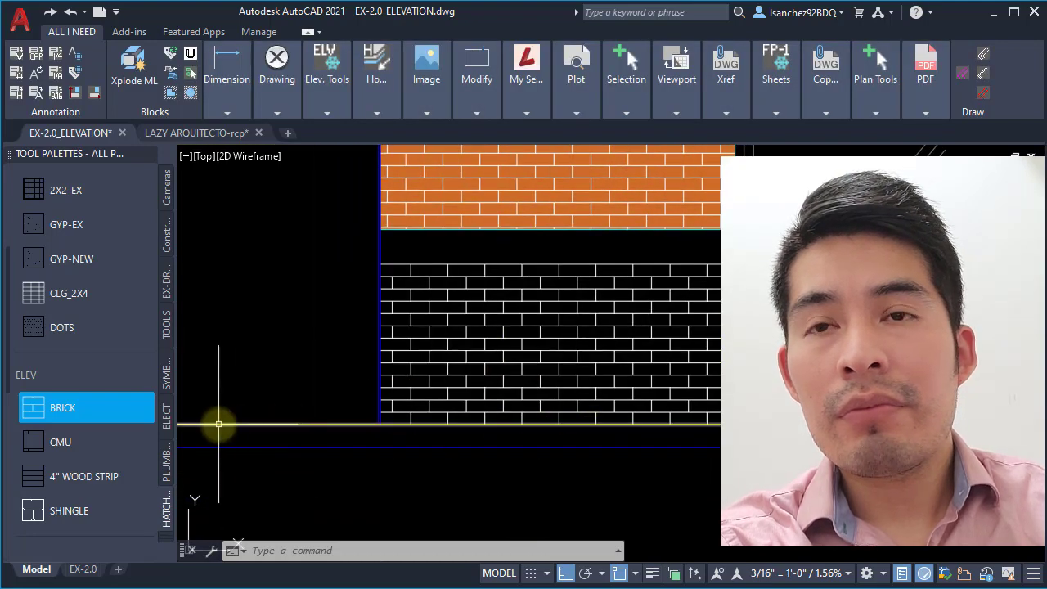
pyautogui.moveTo(8, 384); pyautogui.dragTo(9, 526)
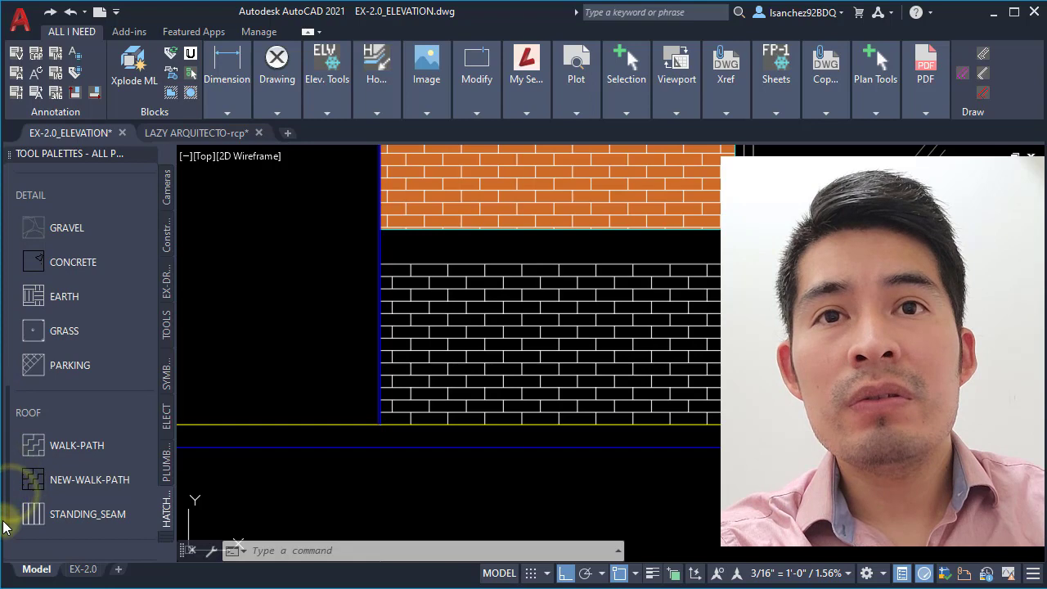
pyautogui.click(486, 393)
pyautogui.click(485, 387)
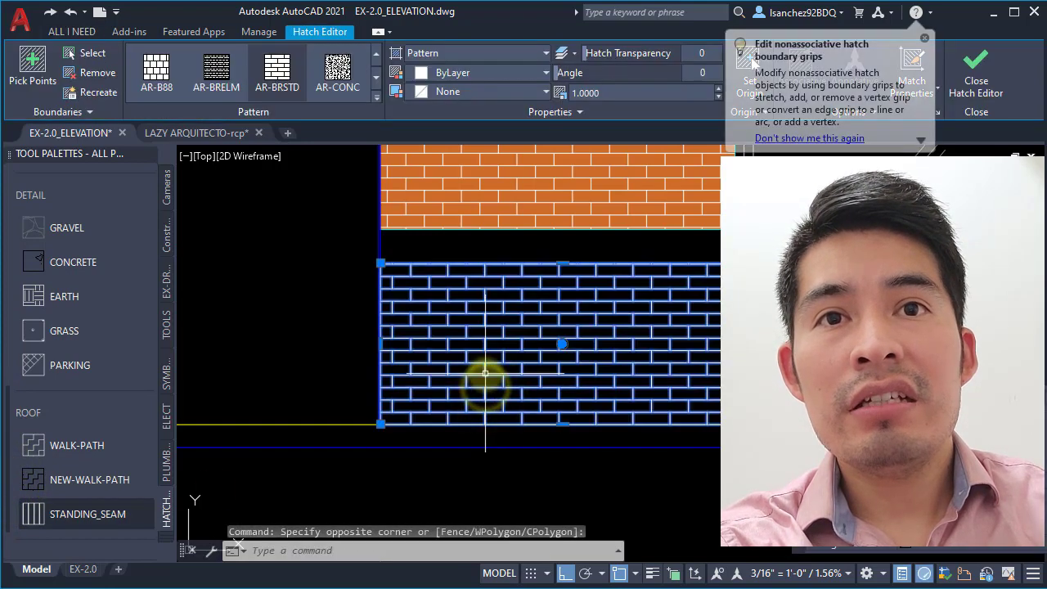
pyautogui.moveTo(483, 362)
pyautogui.mouseDown()
pyautogui.moveTo(438, 406)
pyautogui.moveTo(304, 475)
pyautogui.moveTo(136, 520)
pyautogui.moveTo(105, 539)
pyautogui.mouseUp()
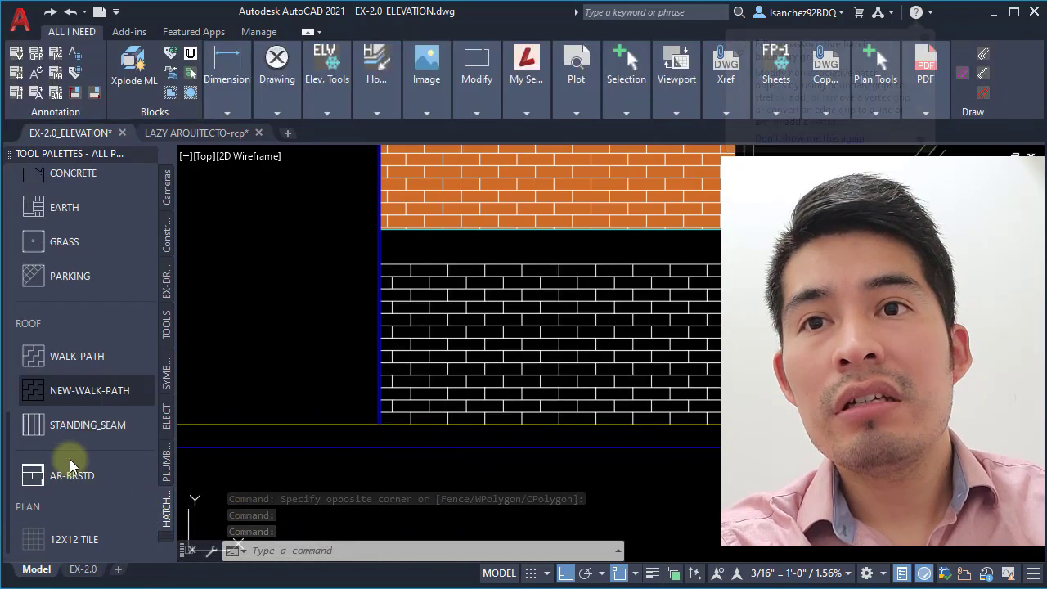
# Open the available options for the new AR-BRSTD hatch tool
pyautogui.rightClick(59, 476)
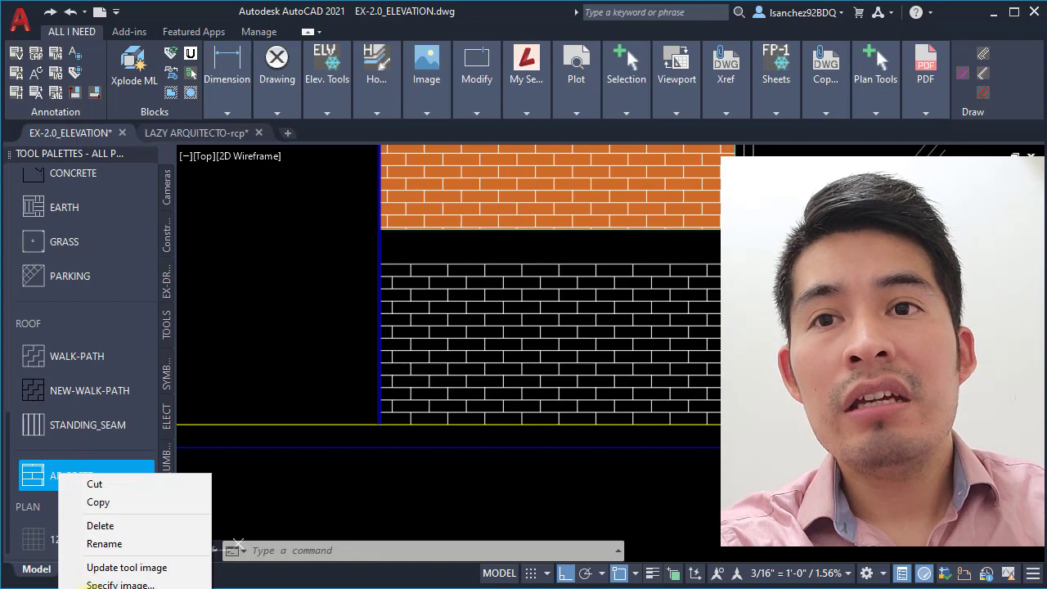